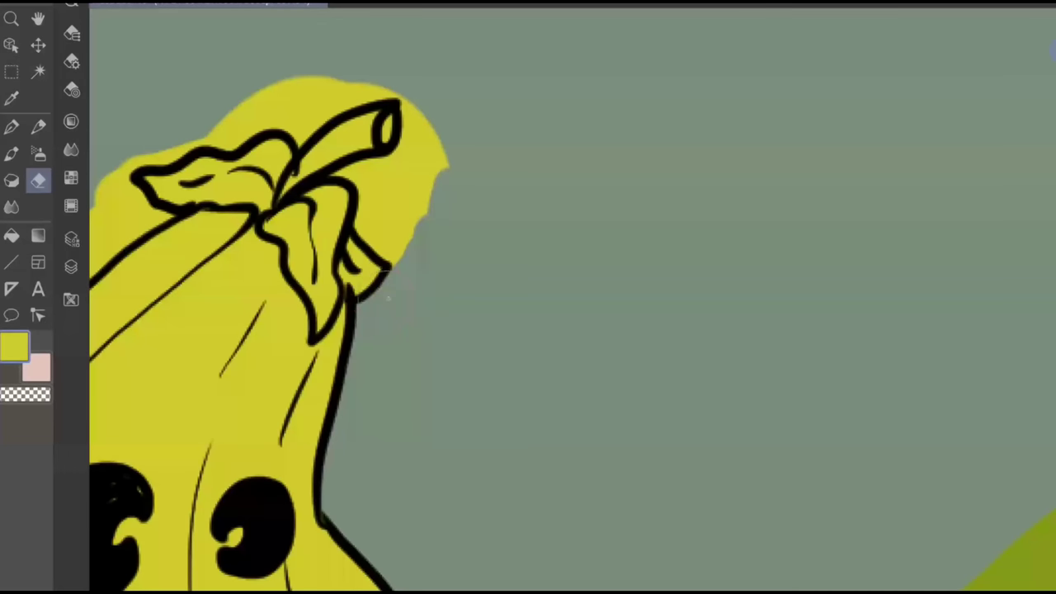
Erase the yellow paint spilling outside the line art around the yellow pumpkin's stem, leaves and upper body
mouse_move(394, 230)
left_mouse_down()
mouse_move(386, 251)
mouse_move(370, 237)
mouse_move(358, 176)
mouse_move(404, 157)
mouse_move(367, 161)
mouse_move(409, 194)
left_mouse_up()
mouse_move(277, 202)
left_mouse_down()
mouse_move(366, 287)
mouse_move(403, 289)
left_mouse_up()
mouse_move(330, 152)
left_mouse_down()
mouse_move(317, 168)
mouse_move(349, 179)
left_mouse_up()
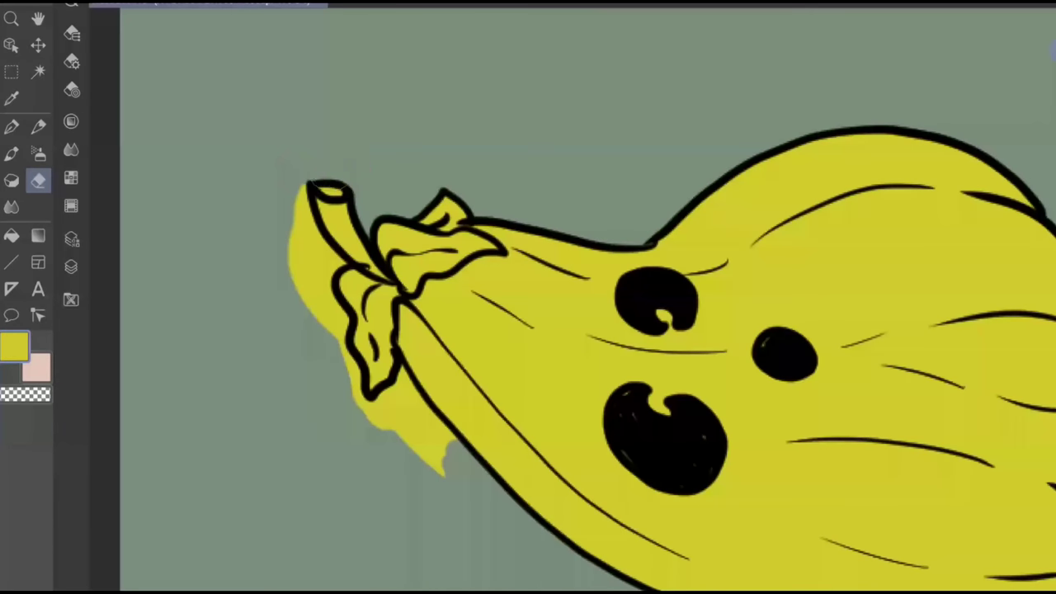
mouse_move(307, 253)
left_mouse_down()
mouse_move(286, 188)
mouse_move(280, 210)
mouse_move(292, 235)
mouse_move(342, 264)
mouse_move(298, 264)
mouse_move(307, 293)
mouse_move(342, 276)
mouse_move(315, 305)
mouse_move(326, 326)
mouse_move(334, 284)
mouse_move(330, 330)
mouse_move(342, 309)
mouse_move(345, 351)
left_mouse_up()
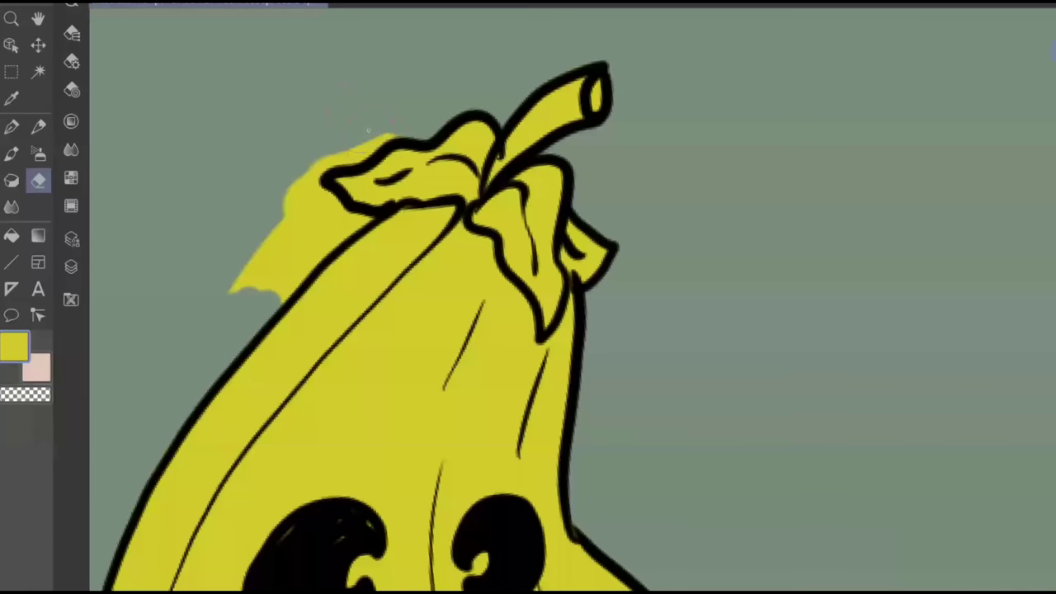
mouse_move(367, 130)
left_mouse_down()
mouse_move(311, 157)
mouse_move(293, 213)
mouse_move(301, 198)
mouse_move(327, 219)
mouse_move(359, 223)
mouse_move(332, 231)
mouse_move(373, 217)
mouse_move(305, 260)
mouse_move(309, 247)
mouse_move(263, 254)
left_mouse_up()
Erase the olive green overflow outside the outline along the left side of the olive green pumpkin
scroll(527, 297, "down", 3)
mouse_move(900, 379)
left_mouse_down()
mouse_move(772, 280)
mouse_move(525, 215)
mouse_move(570, 229)
mouse_move(581, 188)
left_mouse_up()
scroll(525, 214, "up", 2)
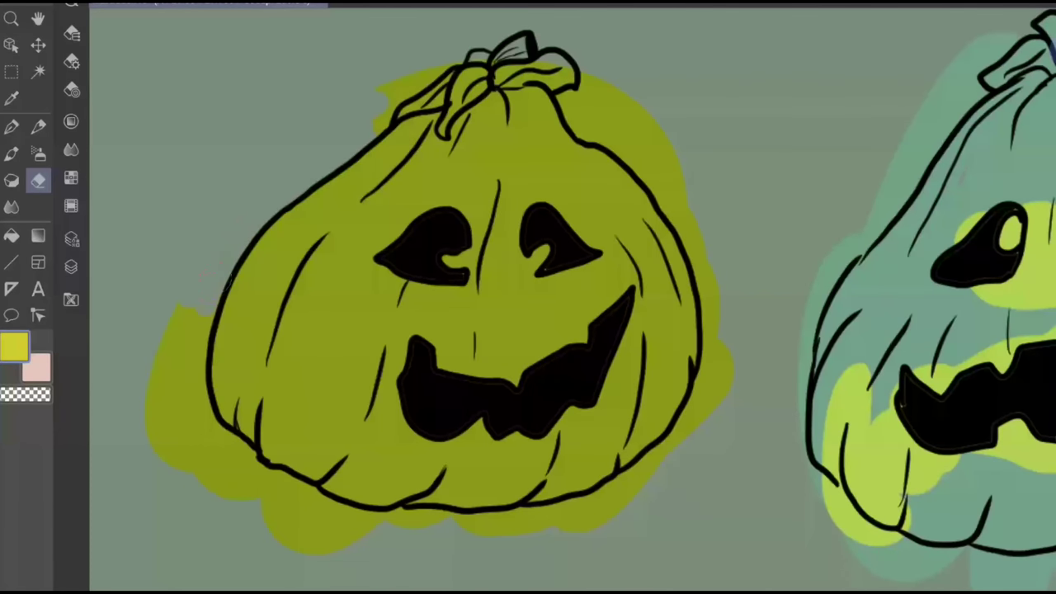
left_click_drag(202, 309, 192, 375)
scroll(528, 297, "down", 2)
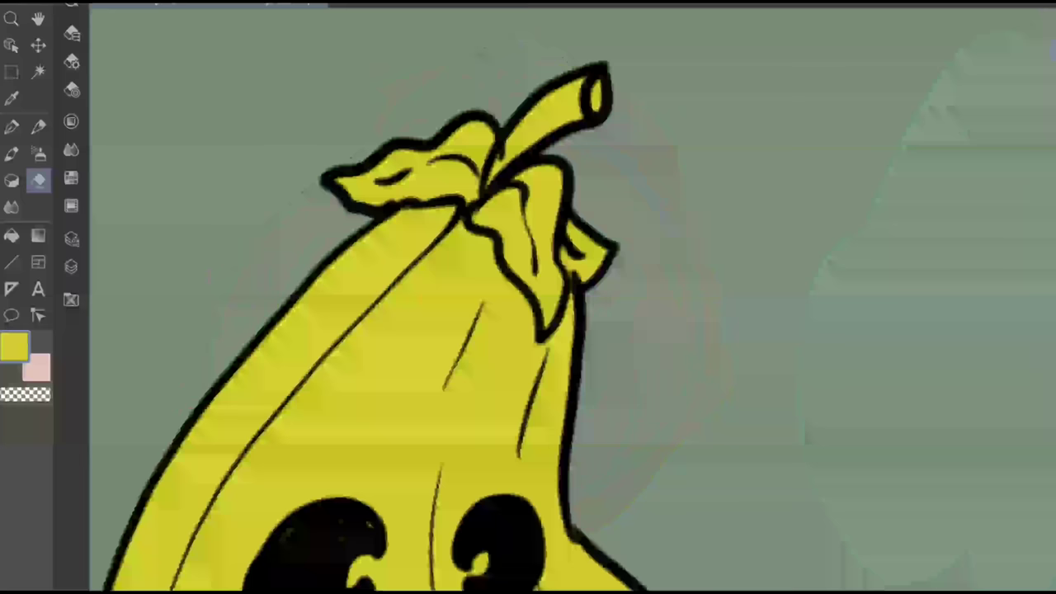
scroll(527, 297, "down", 3)
left_click_drag(901, 375, 528, 223)
scroll(462, 296, "up", 3)
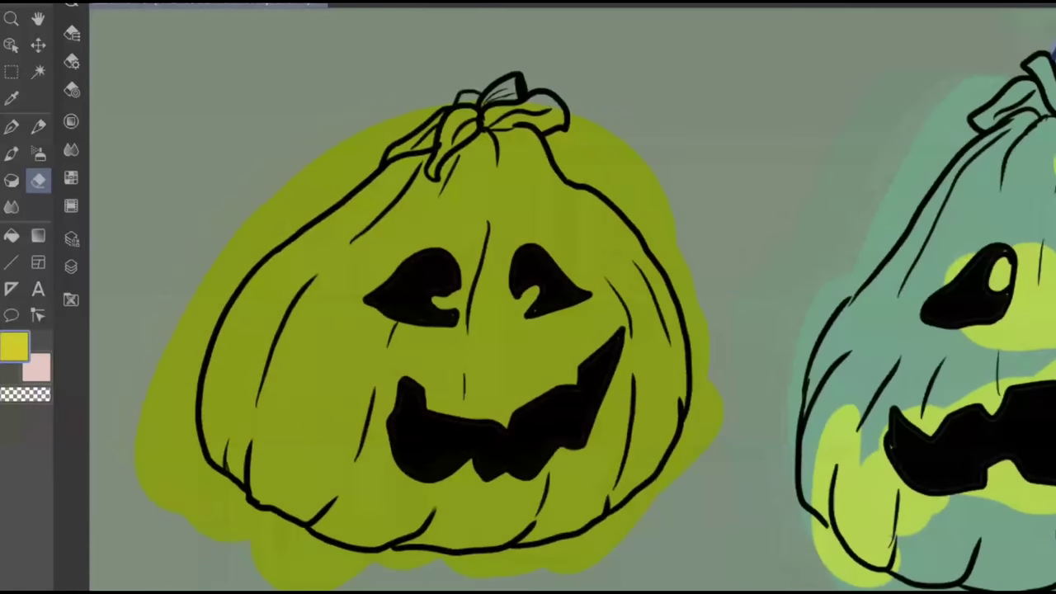
left_click_drag(488, 330, 498, 289)
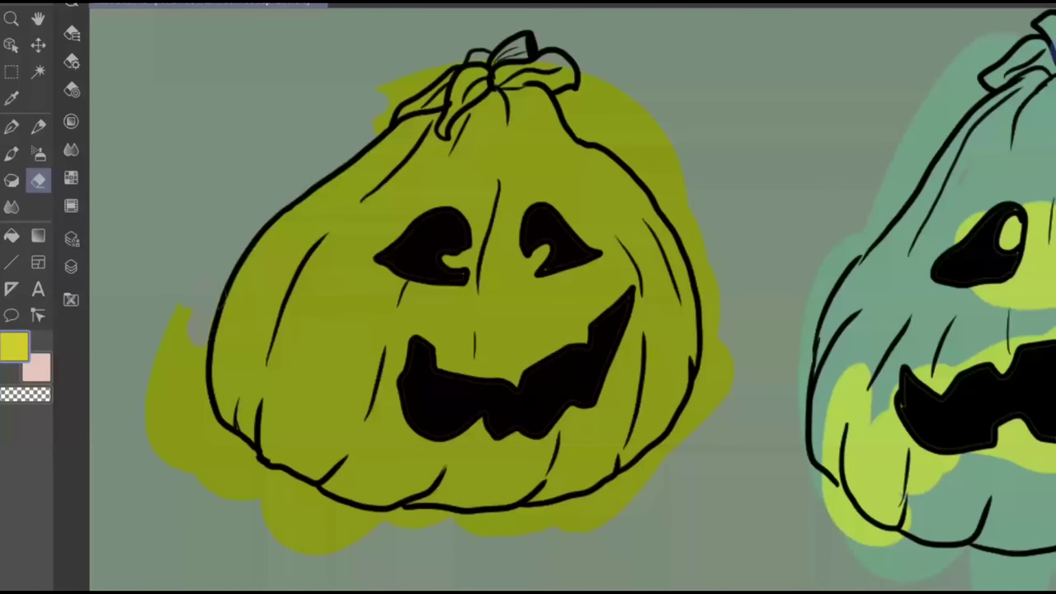
left_click_drag(203, 320, 192, 366)
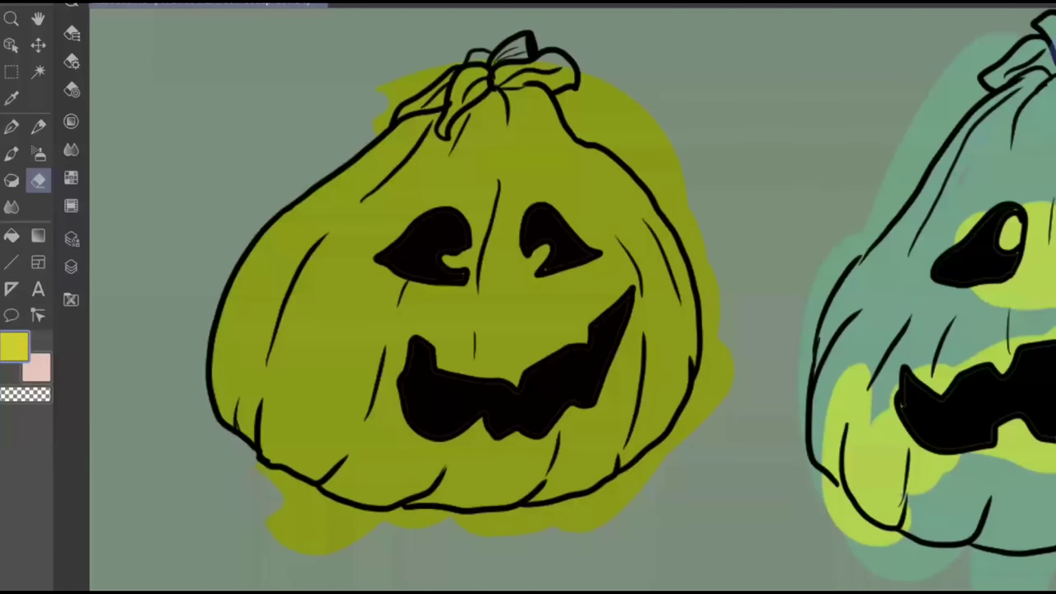
Erase the olive green paint spilling below the olive green pumpkin's bottom edge
left_click_drag(288, 480, 304, 496)
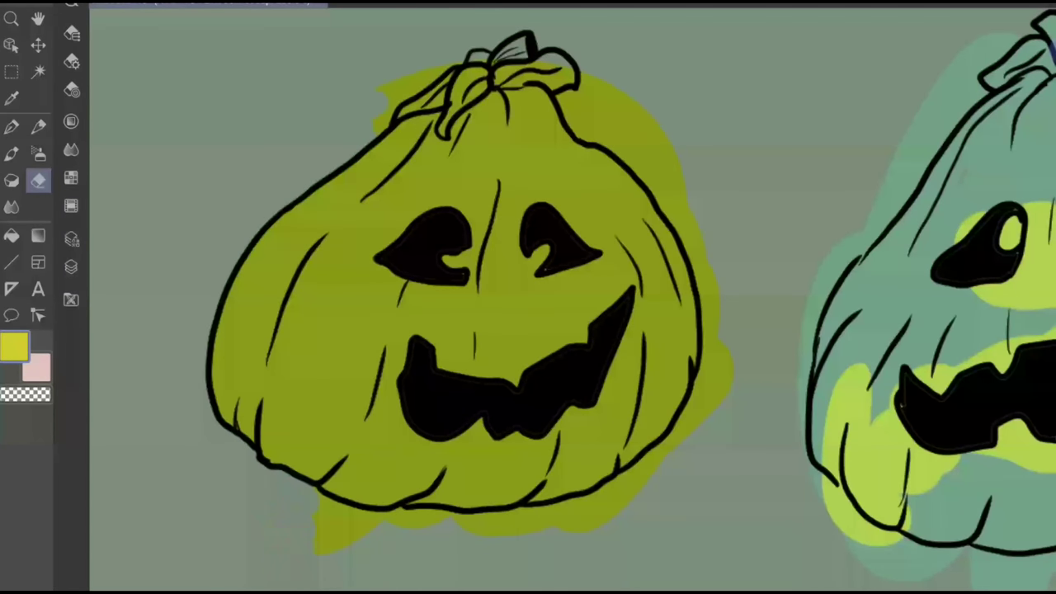
left_click_drag(528, 379, 416, 135)
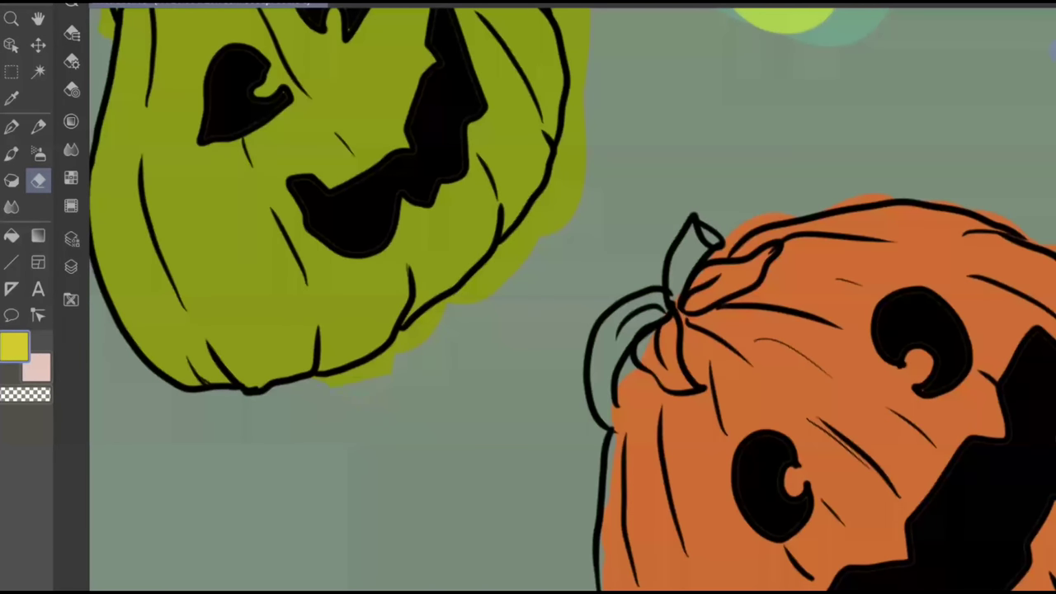
mouse_move(387, 346)
left_mouse_down()
mouse_move(400, 326)
mouse_move(431, 320)
left_mouse_up()
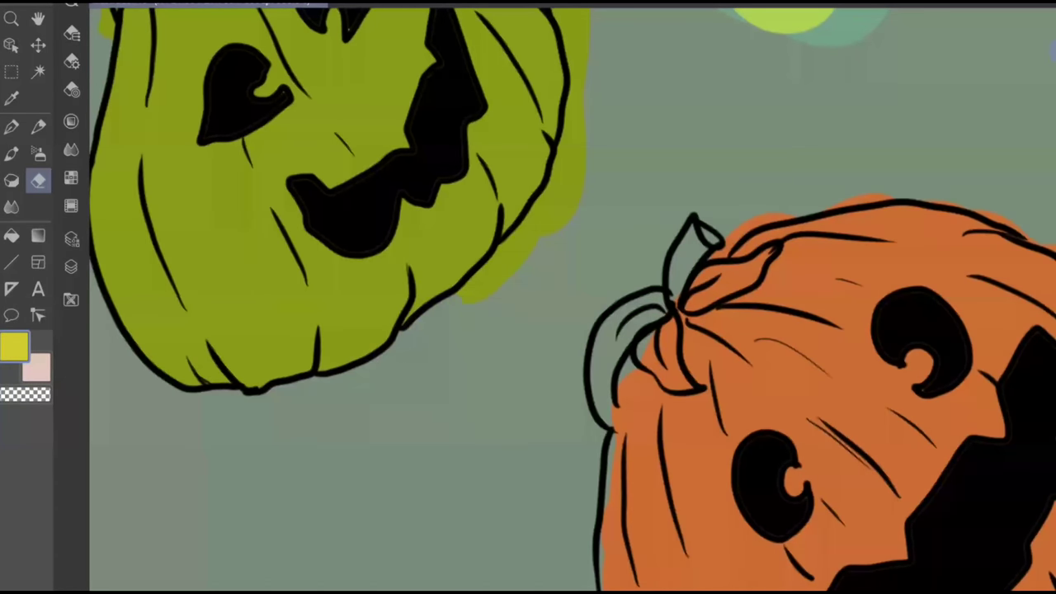
Erase the olive green overflow along the right side of the pumpkin, from the lower edge up to the shoulder
mouse_move(528, 256)
left_mouse_down()
mouse_move(342, 418)
mouse_move(332, 400)
left_mouse_up()
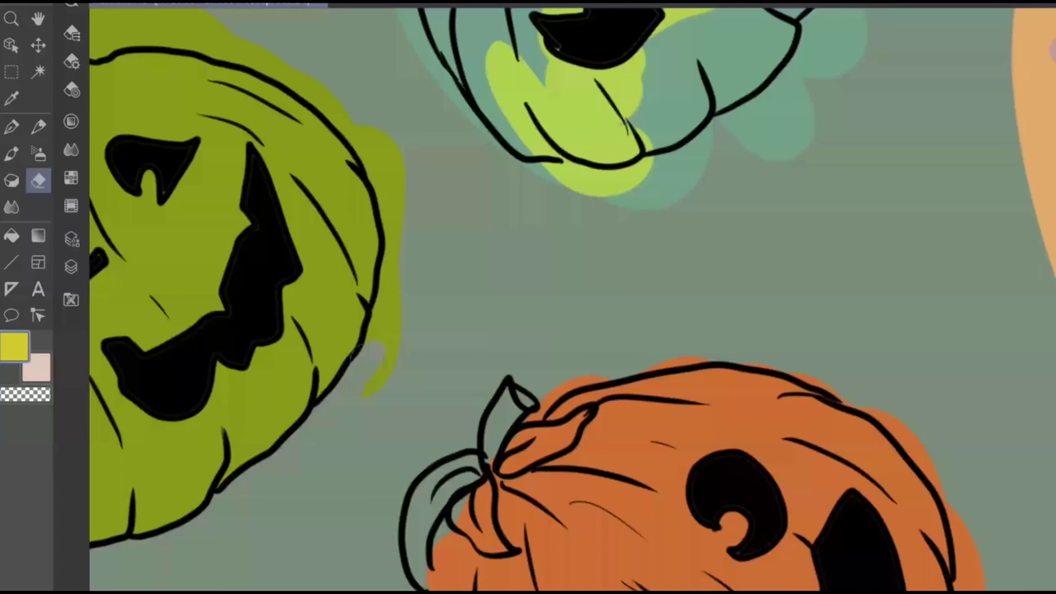
left_click_drag(371, 340, 398, 241)
left_click_drag(528, 297, 342, 495)
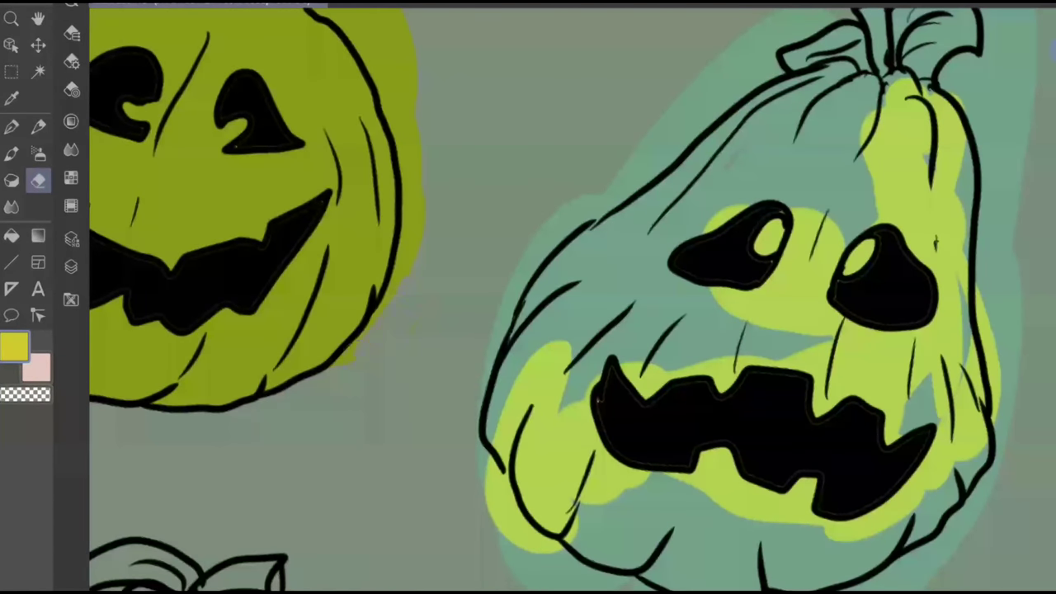
left_click_drag(528, 297, 470, 407)
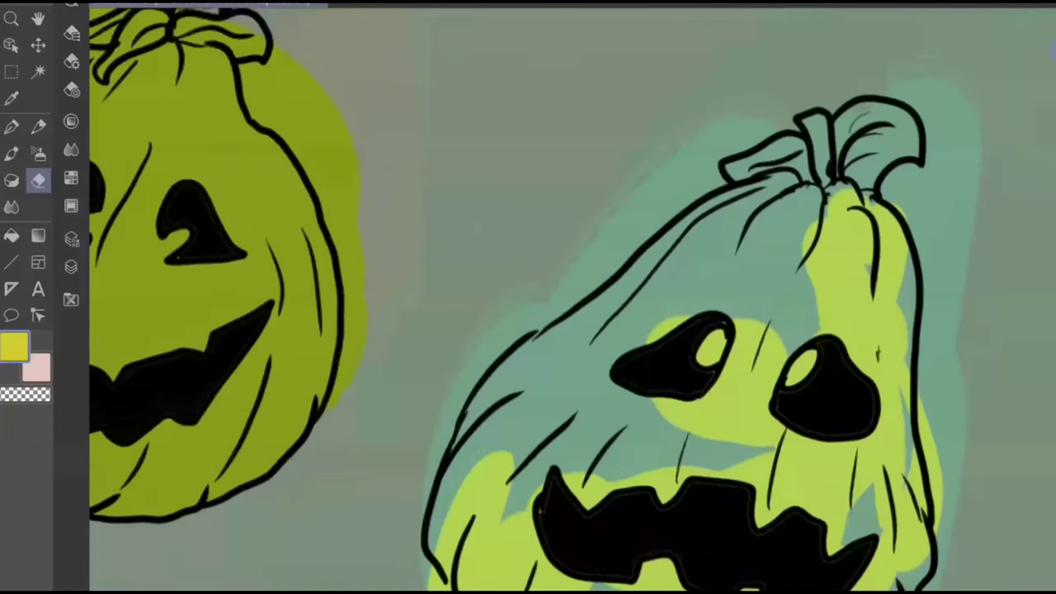
left_click_drag(318, 423, 337, 389)
left_click_drag(355, 350, 359, 313)
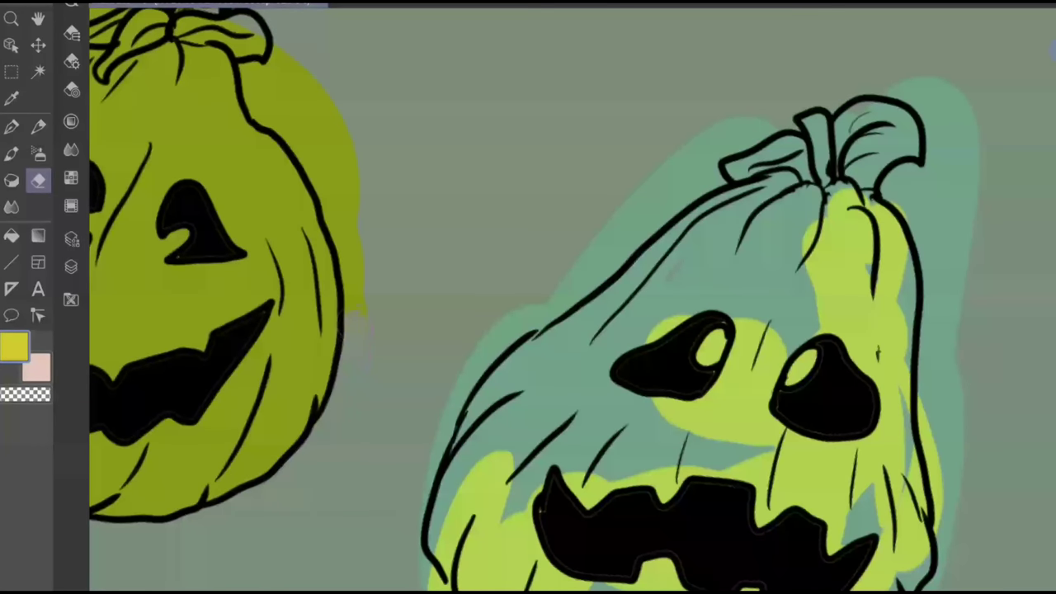
left_click_drag(355, 272, 350, 152)
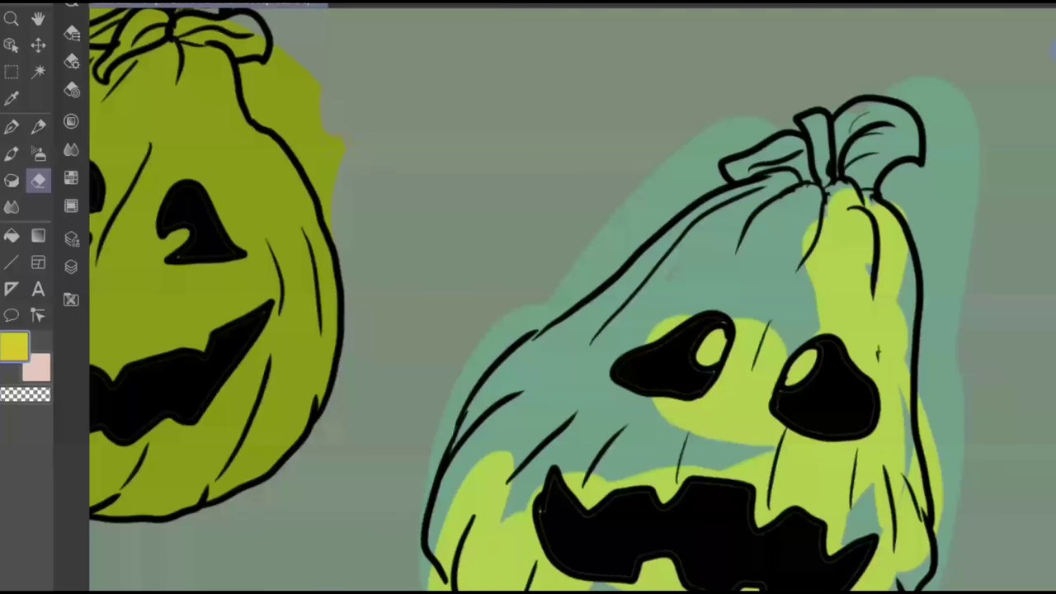
left_click_drag(251, 74, 345, 213)
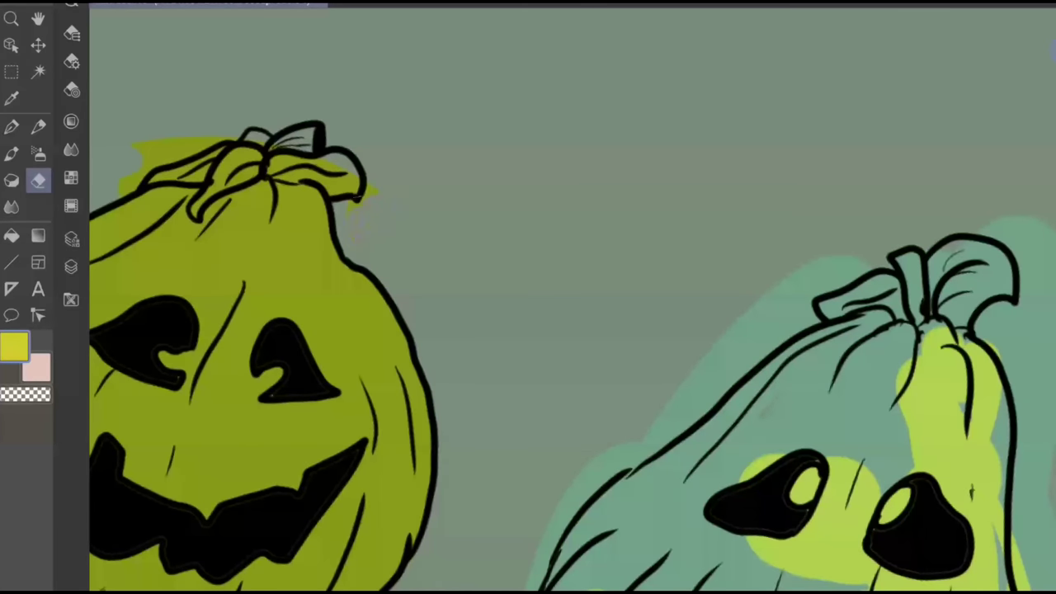
Erase the overflow around the olive pumpkin's stem and leaves, and paint their uncoloured gaps with the sampled olive green
left_click_drag(444, 223, 614, 226)
mouse_move(305, 189)
left_mouse_down()
mouse_move(295, 196)
mouse_move(315, 185)
left_mouse_up()
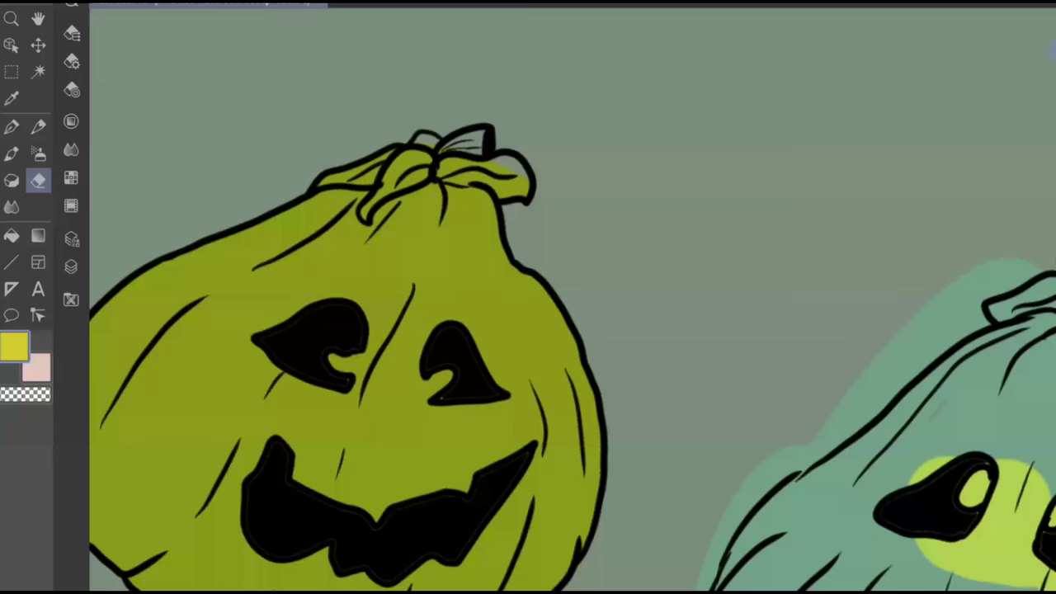
left_click(12, 98)
left_click(171, 268)
key("p")
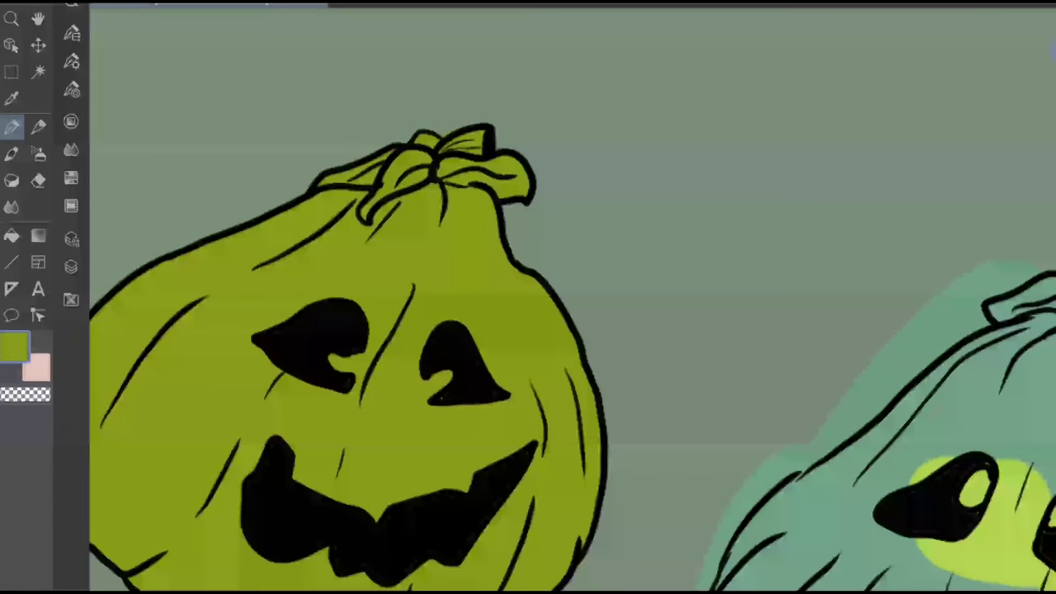
Sample the teal base colour from the teal pumpkin and make the Pen tool active
left_click_drag(811, 438, 201, 219)
scroll(517, 257, "down", 1)
scroll(382, 334, "down", 1)
key("i")
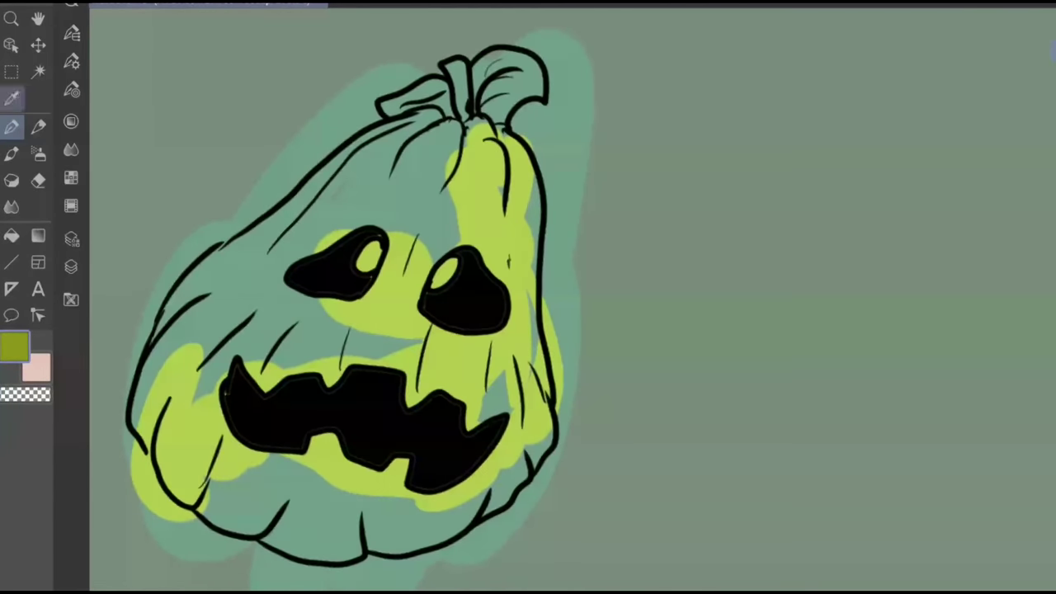
left_click(394, 182)
key("p")
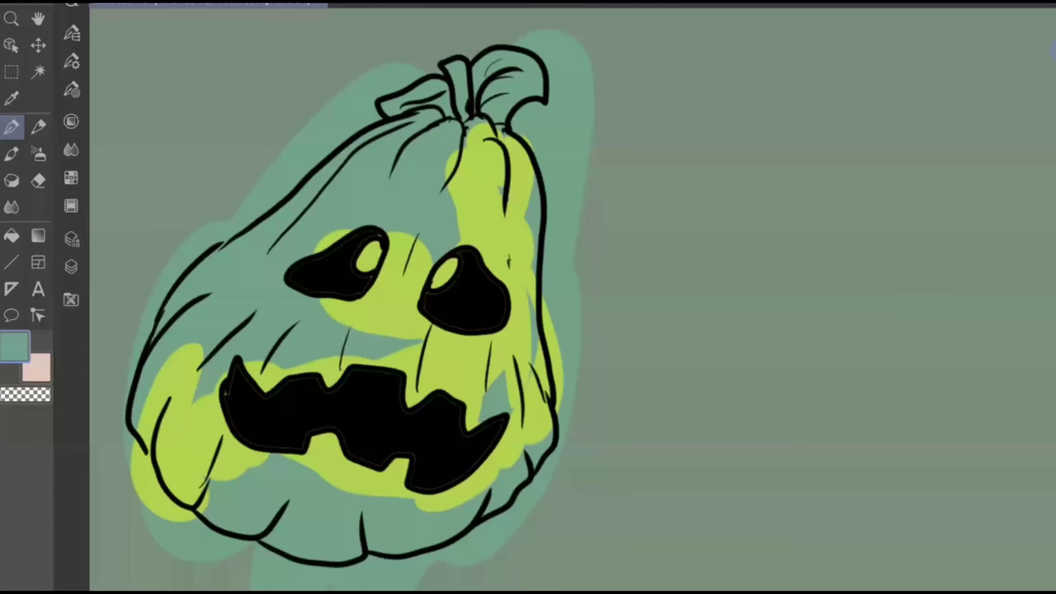
Erase the teal overflow outside the teal pumpkin's upper left side and around its left leaf
scroll(358, 354, "down", 1)
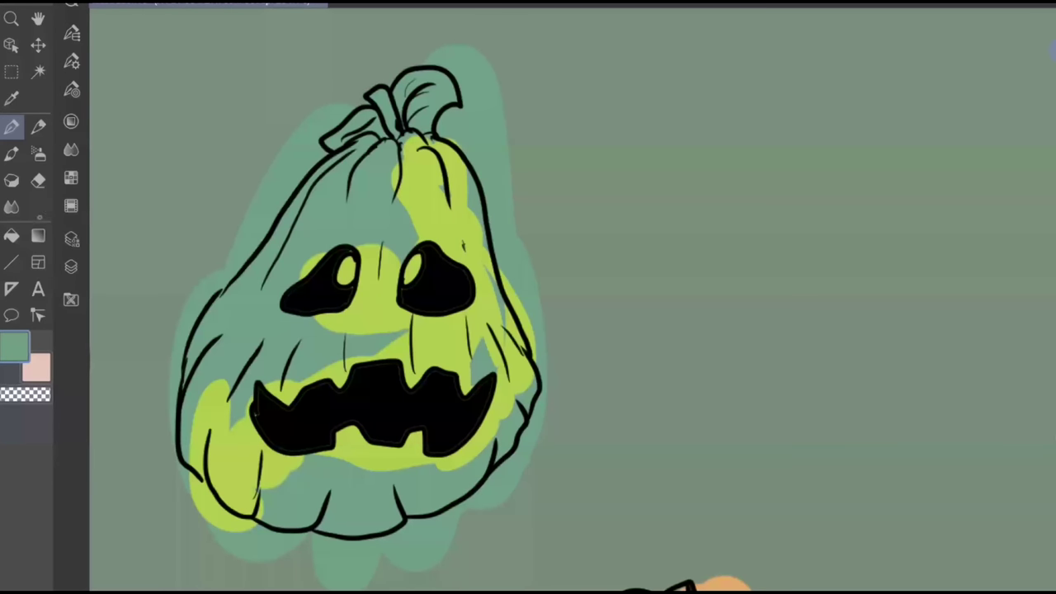
left_click(38, 181)
left_click_drag(281, 165, 254, 206)
left_click_drag(301, 140, 264, 218)
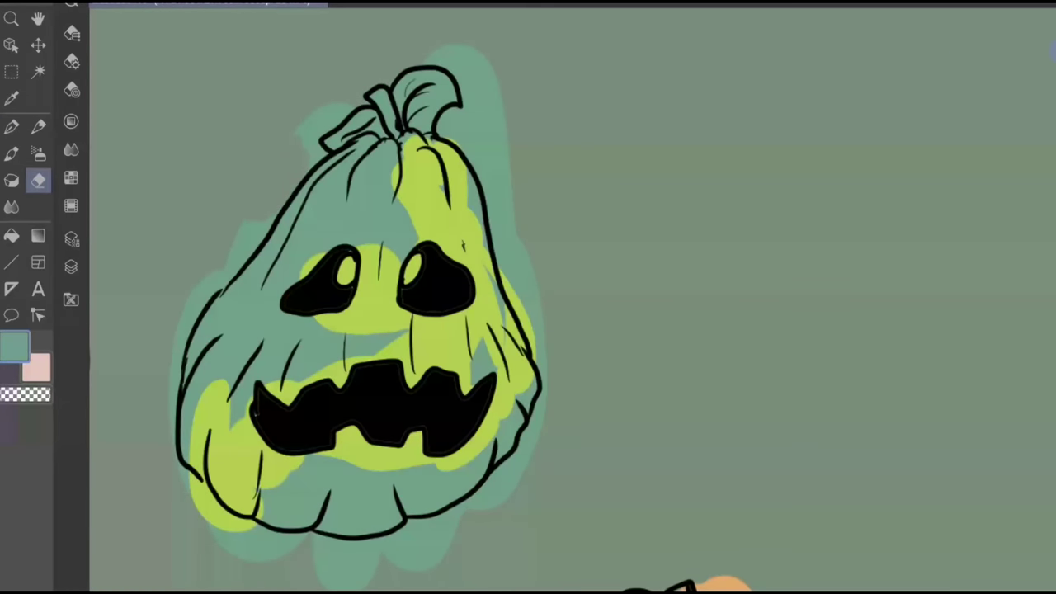
scroll(351, 111, "up", 3)
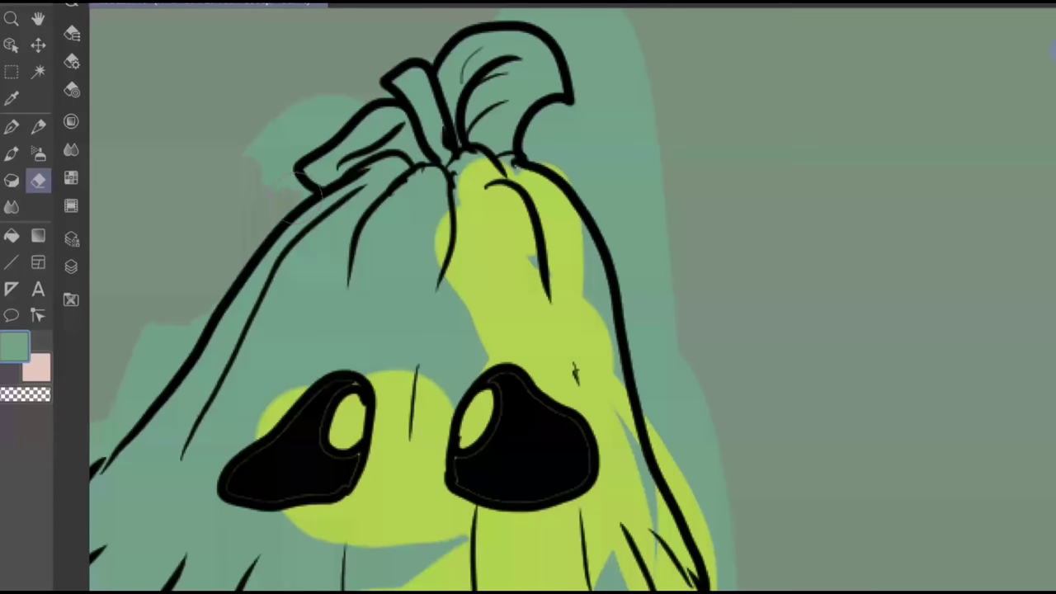
mouse_move(285, 188)
left_mouse_down()
mouse_move(301, 169)
mouse_move(259, 152)
mouse_move(272, 165)
mouse_move(305, 122)
mouse_move(312, 155)
left_mouse_up()
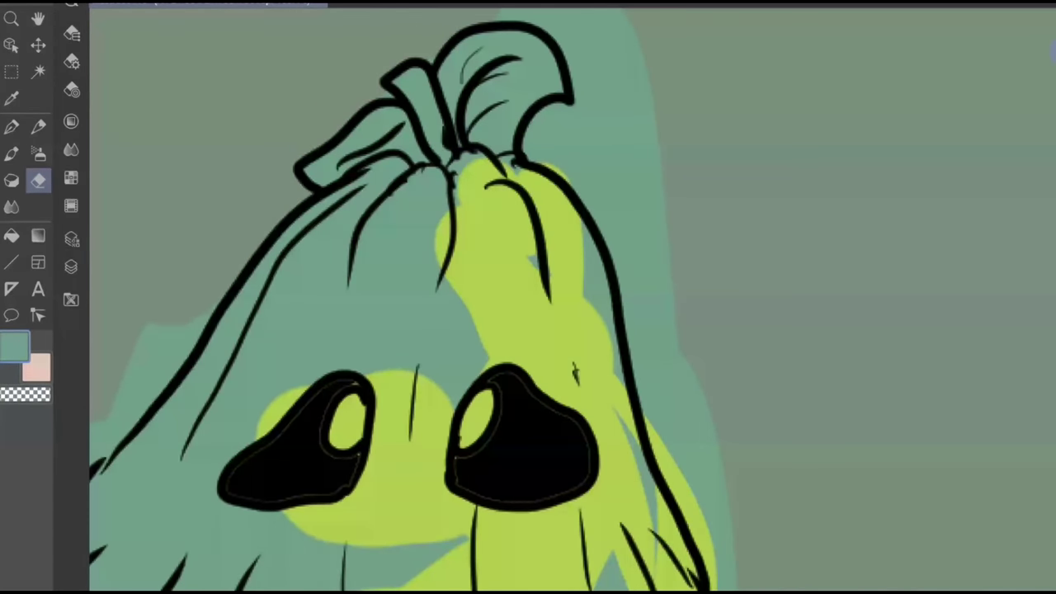
Erase the teal and light green paint spilling outside the outline around the teal pumpkin's body
left_click_drag(494, 247, 409, 315)
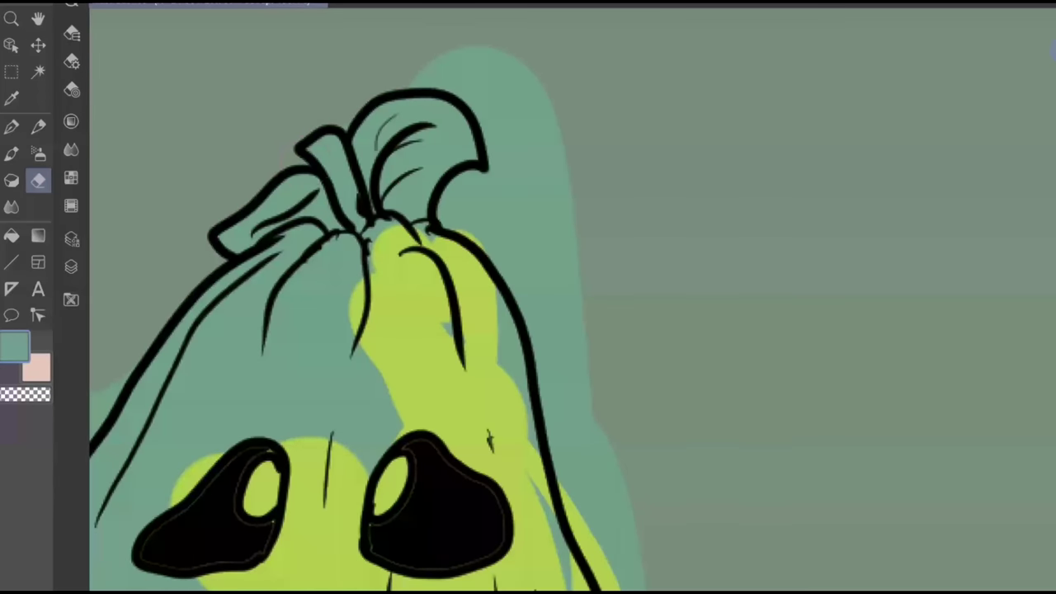
key("p")
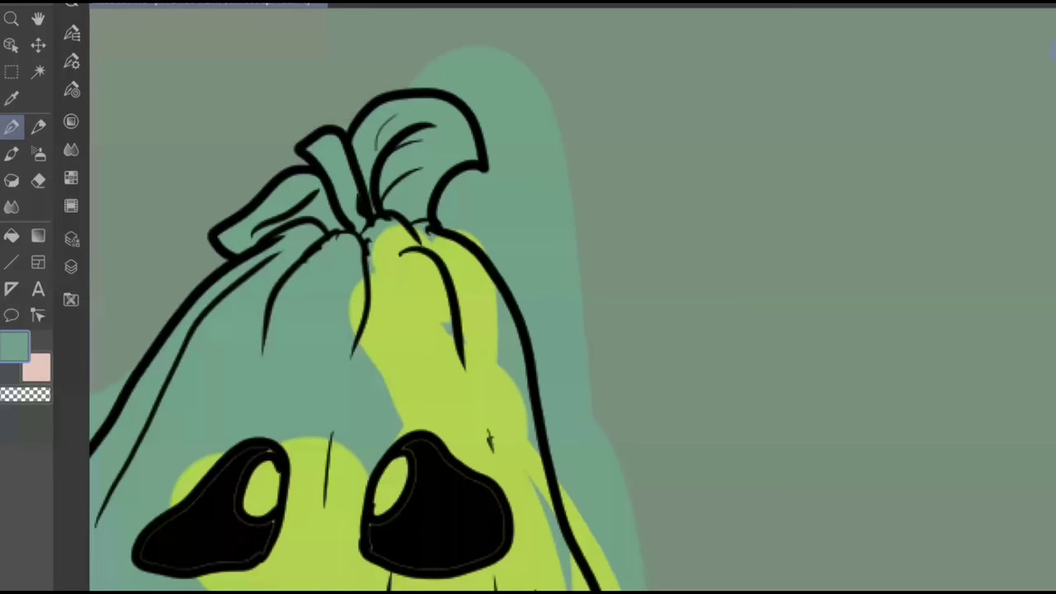
key("e")
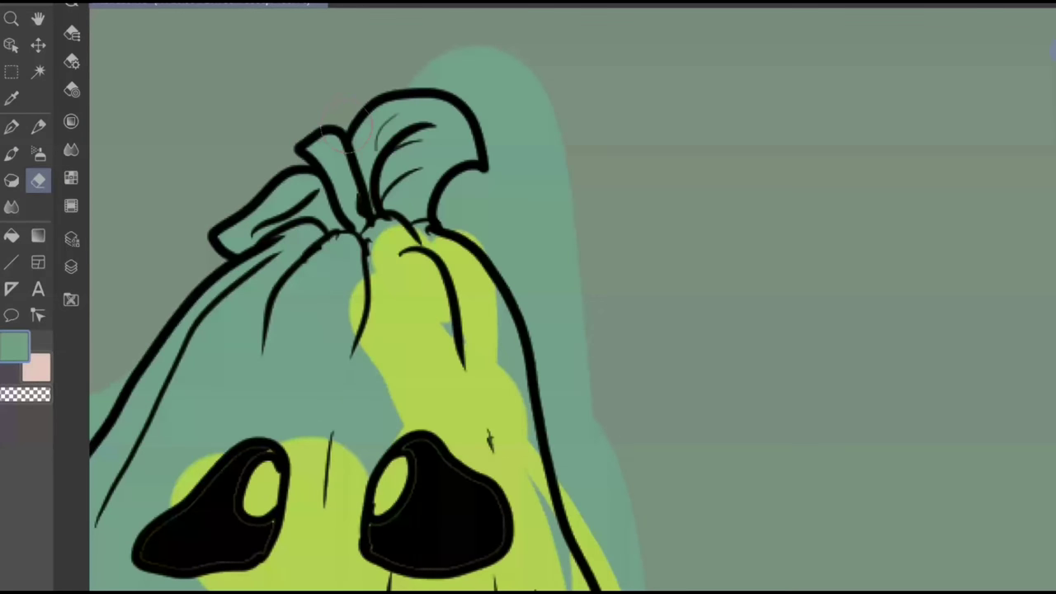
left_click_drag(474, 298, 695, 61)
left_click_drag(292, 171, 279, 204)
mouse_move(325, 165)
left_mouse_down()
mouse_move(276, 235)
mouse_move(190, 303)
mouse_move(161, 357)
left_mouse_up()
mouse_move(425, 268)
left_mouse_down()
mouse_move(467, 83)
mouse_move(493, 36)
left_mouse_up()
left_click_drag(227, 183, 223, 287)
left_click_drag(498, 281, 429, 83)
mouse_move(163, 211)
left_mouse_down()
mouse_move(218, 268)
mouse_move(206, 277)
mouse_move(251, 358)
mouse_move(227, 260)
mouse_move(215, 277)
mouse_move(284, 318)
mouse_move(305, 306)
mouse_move(321, 347)
mouse_move(314, 384)
mouse_move(379, 355)
mouse_move(396, 376)
mouse_move(388, 356)
mouse_move(404, 325)
mouse_move(471, 376)
mouse_move(587, 373)
mouse_move(437, 397)
mouse_move(536, 401)
mouse_move(520, 433)
mouse_move(470, 445)
left_mouse_up()
left_click_drag(785, 373, 500, 354)
mouse_move(317, 384)
left_mouse_down()
mouse_move(354, 359)
mouse_move(363, 318)
mouse_move(310, 288)
mouse_move(437, 264)
mouse_move(486, 239)
mouse_move(532, 145)
mouse_move(332, 351)
mouse_move(328, 301)
mouse_move(320, 310)
mouse_move(345, 212)
mouse_move(341, 161)
left_mouse_up()
left_click_drag(467, 116, 545, 363)
mouse_move(417, 402)
left_mouse_down()
mouse_move(414, 355)
mouse_move(404, 400)
mouse_move(391, 318)
left_mouse_up()
mouse_move(379, 379)
left_mouse_down()
mouse_move(375, 297)
mouse_move(338, 239)
mouse_move(346, 144)
left_mouse_up()
left_click_drag(382, 208, 401, 295)
left_click_drag(410, 56, 528, 221)
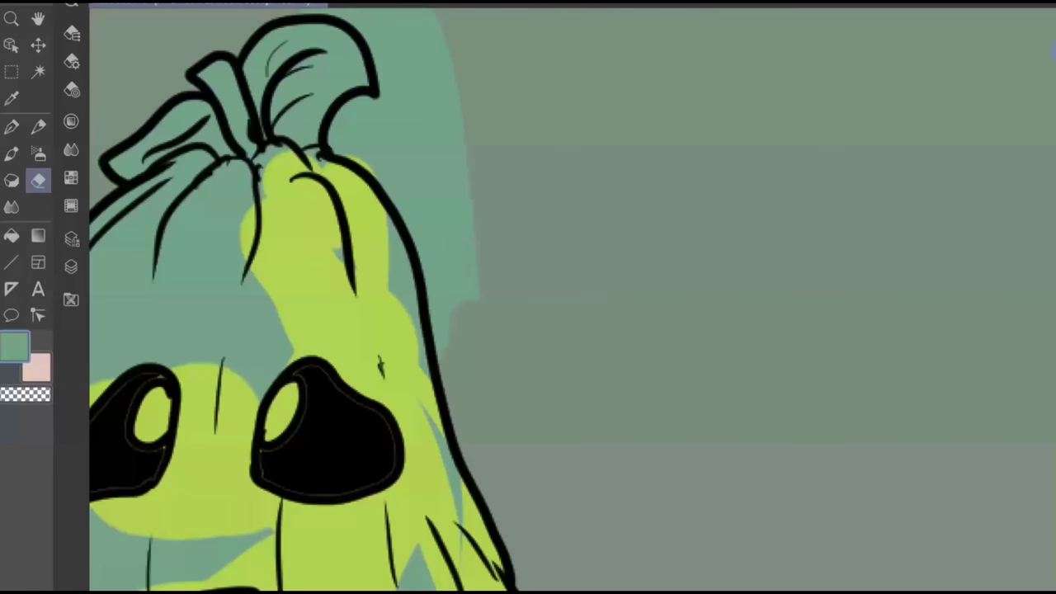
Erase the remaining teal overflow beside the pumpkin's upper right shoulder and around its large top leaf
left_click_drag(474, 293, 448, 216)
mouse_move(433, 358)
left_mouse_down()
mouse_move(429, 271)
mouse_move(381, 169)
mouse_move(357, 137)
mouse_move(326, 131)
mouse_move(363, 95)
mouse_move(416, 148)
mouse_move(445, 99)
mouse_move(500, 241)
left_mouse_up()
mouse_move(474, 128)
left_mouse_down()
mouse_move(404, 152)
mouse_move(472, 165)
mouse_move(485, 193)
mouse_move(477, 231)
mouse_move(505, 153)
left_mouse_up()
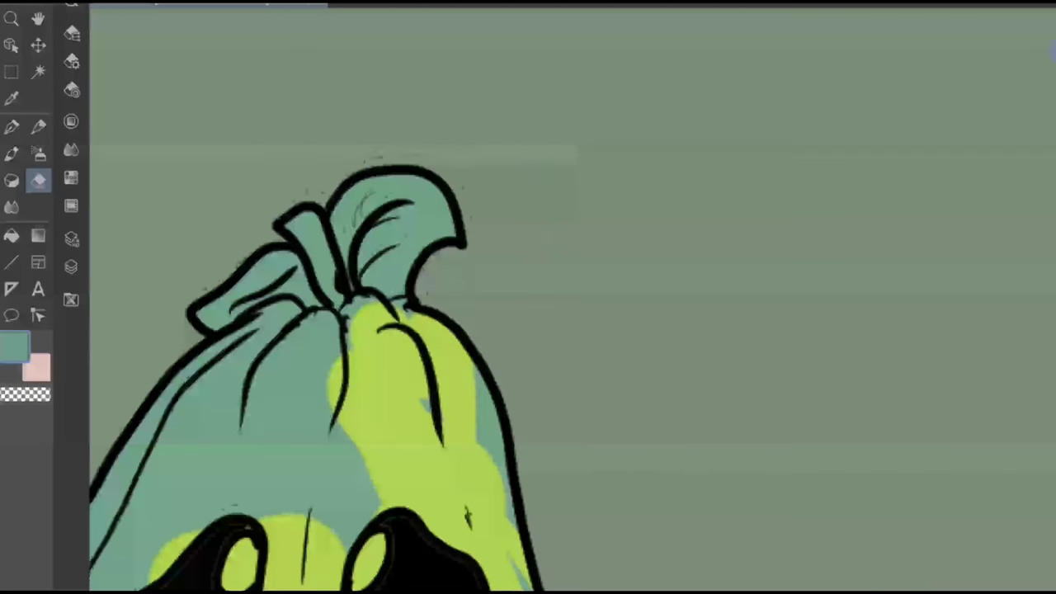
Erase the red-orange overflow around the stem and leaves of the dark orange pumpkin
left_click_drag(330, 536, 852, 94)
left_click_drag(371, 495, 852, 165)
left_click_drag(413, 462, 771, 179)
left_click_drag(412, 371, 742, 253)
left_click_drag(495, 371, 658, 303)
left_click_drag(454, 76, 399, 90)
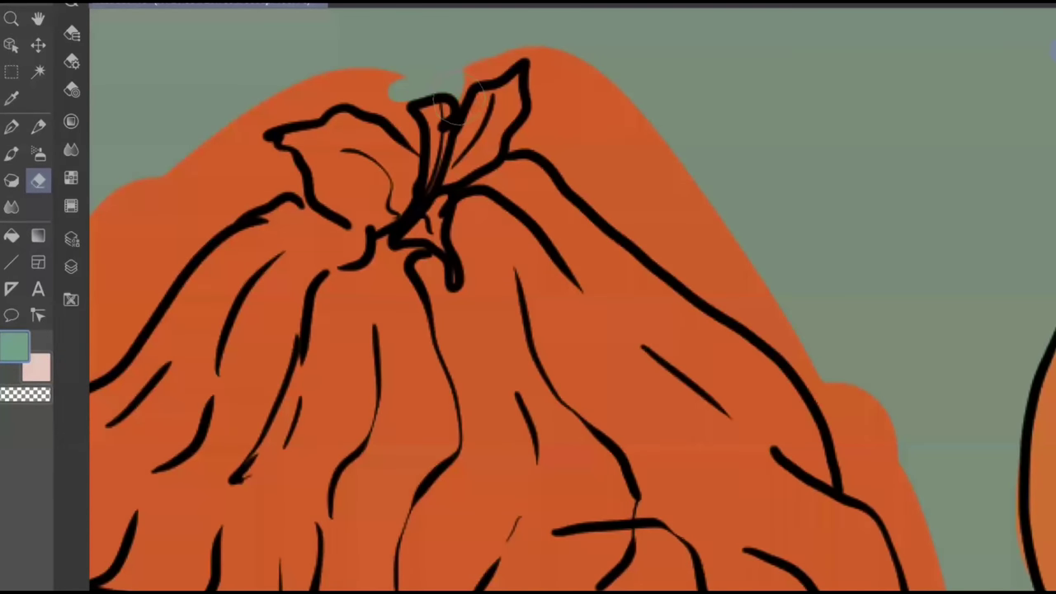
mouse_move(452, 114)
left_mouse_down()
mouse_move(474, 82)
mouse_move(520, 56)
mouse_move(542, 63)
mouse_move(517, 147)
left_mouse_up()
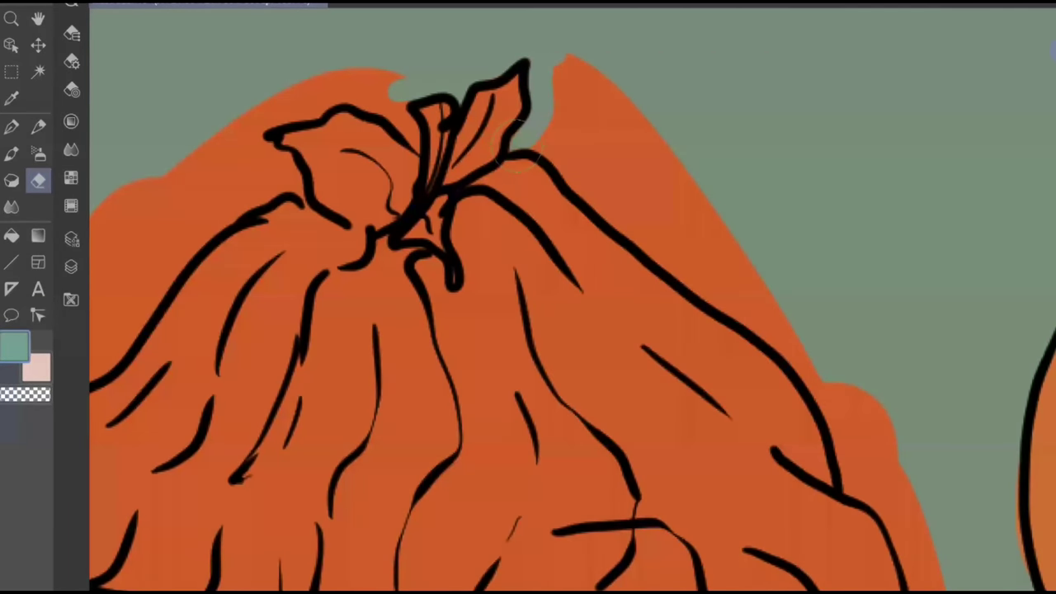
mouse_move(391, 101)
left_mouse_down()
mouse_move(401, 119)
mouse_move(438, 136)
mouse_move(424, 165)
mouse_move(350, 79)
mouse_move(284, 94)
mouse_move(330, 111)
mouse_move(235, 136)
mouse_move(276, 160)
left_mouse_up()
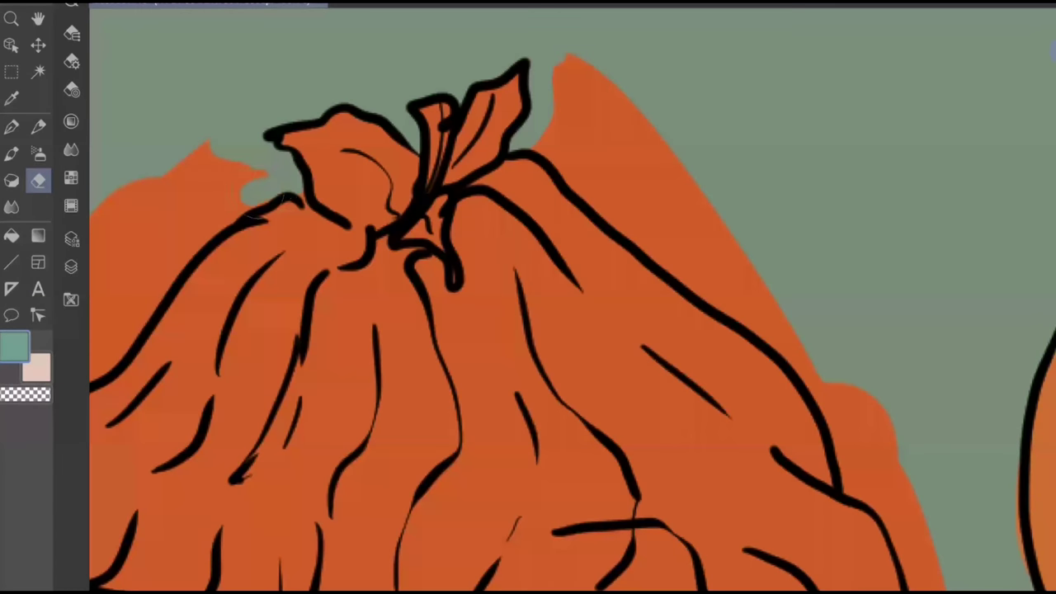
Erase the red-orange overflow outside the dark orange pumpkin's outline, from its left shoulder down to its lower left side
mouse_move(264, 202)
left_mouse_down()
mouse_move(214, 216)
mouse_move(247, 221)
mouse_move(235, 169)
mouse_move(198, 165)
mouse_move(126, 195)
left_mouse_up()
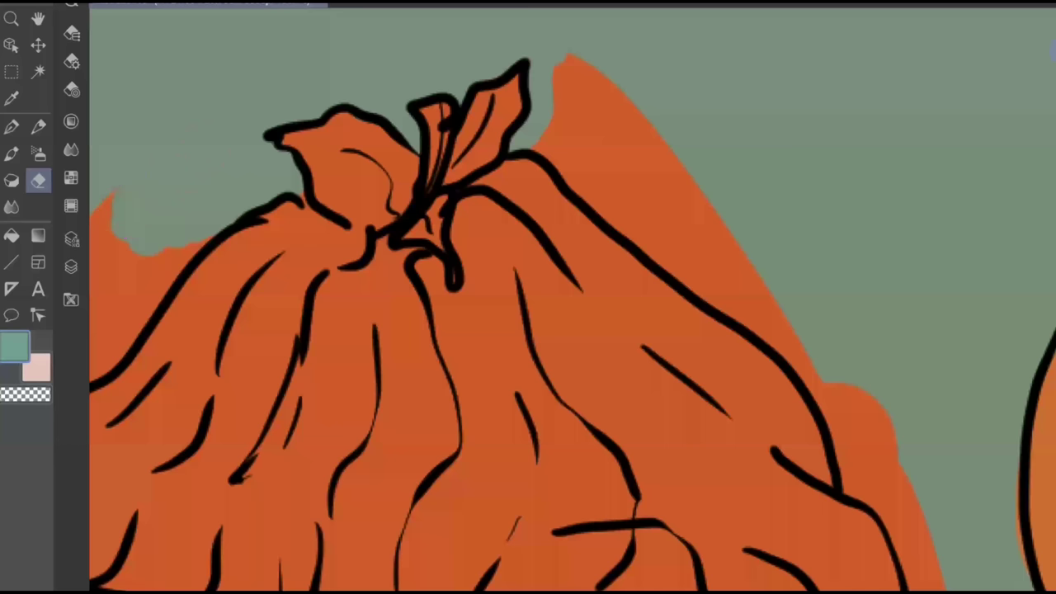
scroll(505, 70, "down", 3)
mouse_move(553, 64)
left_mouse_down()
mouse_move(583, 91)
mouse_move(577, 120)
left_mouse_up()
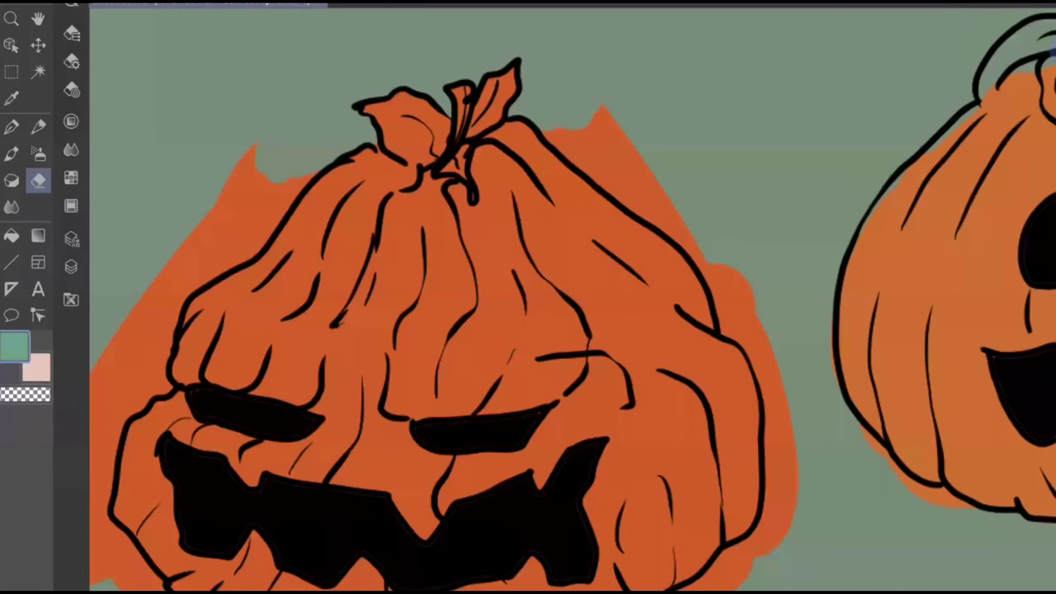
mouse_move(262, 202)
left_mouse_down()
mouse_move(317, 156)
mouse_move(284, 221)
mouse_move(268, 198)
mouse_move(252, 256)
mouse_move(244, 247)
mouse_move(207, 264)
mouse_move(190, 246)
mouse_move(155, 247)
left_mouse_up()
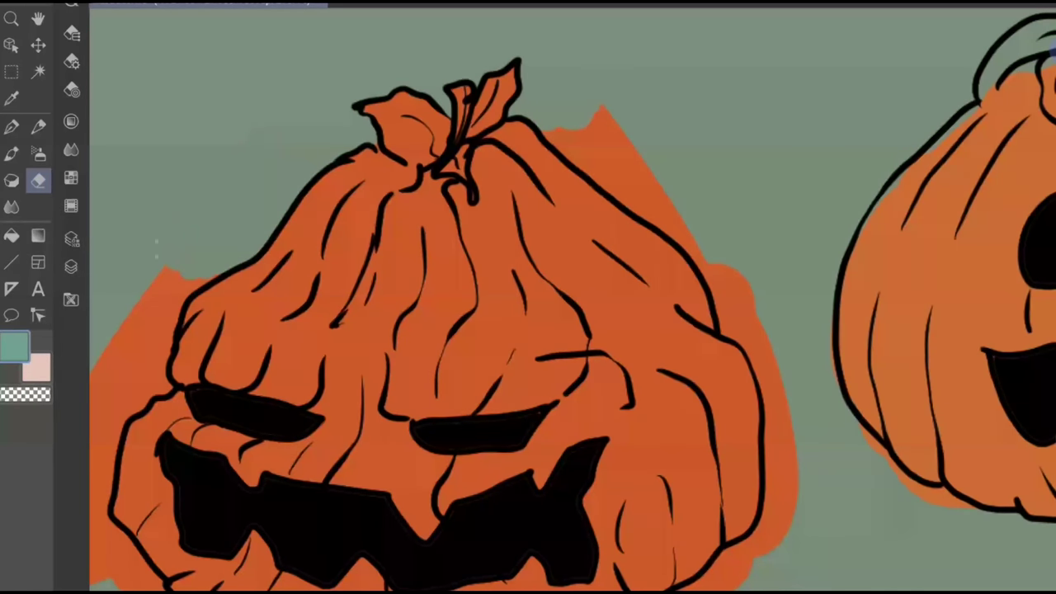
mouse_move(183, 291)
left_mouse_down()
mouse_move(277, 176)
mouse_move(239, 229)
mouse_move(198, 254)
mouse_move(248, 246)
mouse_move(259, 253)
mouse_move(249, 270)
mouse_move(223, 297)
mouse_move(193, 280)
mouse_move(141, 363)
left_mouse_up()
mouse_move(210, 317)
left_mouse_down()
mouse_move(177, 388)
mouse_move(132, 441)
mouse_move(202, 379)
mouse_move(227, 470)
mouse_move(191, 458)
mouse_move(252, 488)
left_mouse_up()
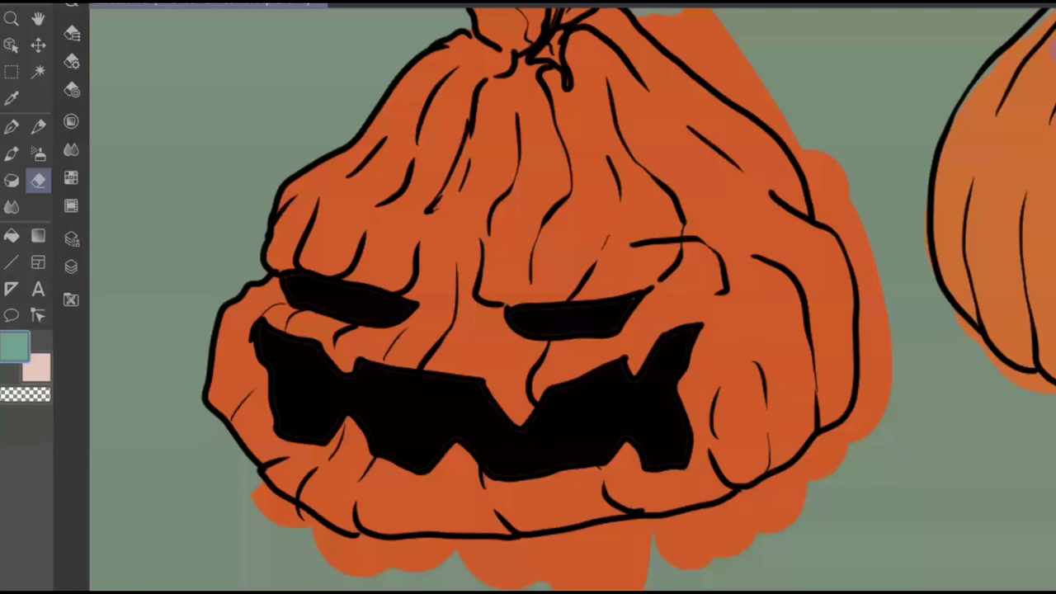
Sample the dark orange pumpkin's red-orange base colour for touch-ups with the pen
left_click(12, 98)
left_click(295, 239)
left_click(12, 127)
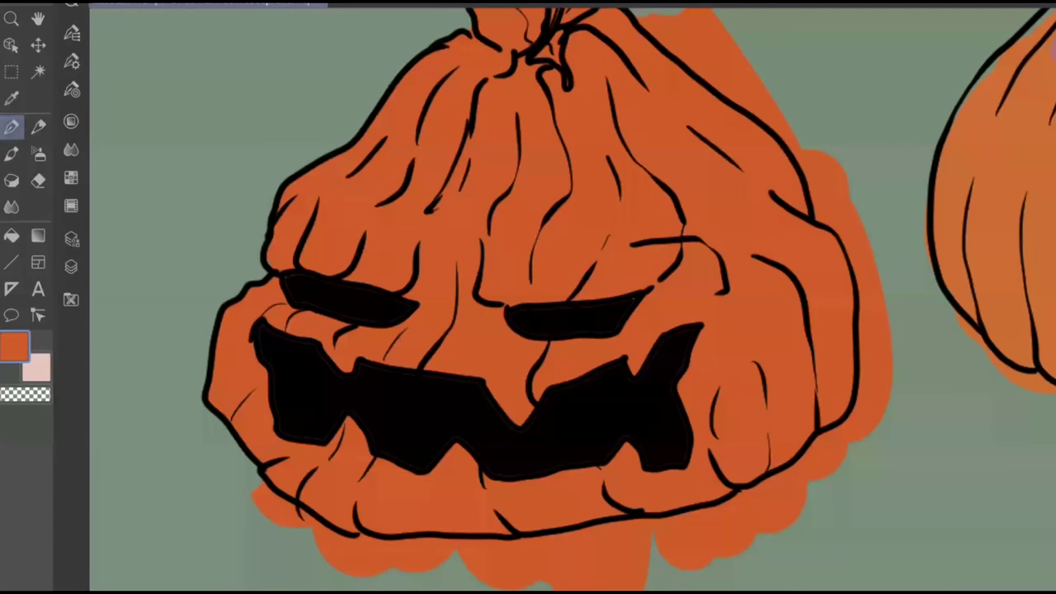
left_click_drag(600, 314, 528, 190)
Erase the red-orange overflow hanging below the dark orange pumpkin's lower left and bottom outline
left_click(38, 180)
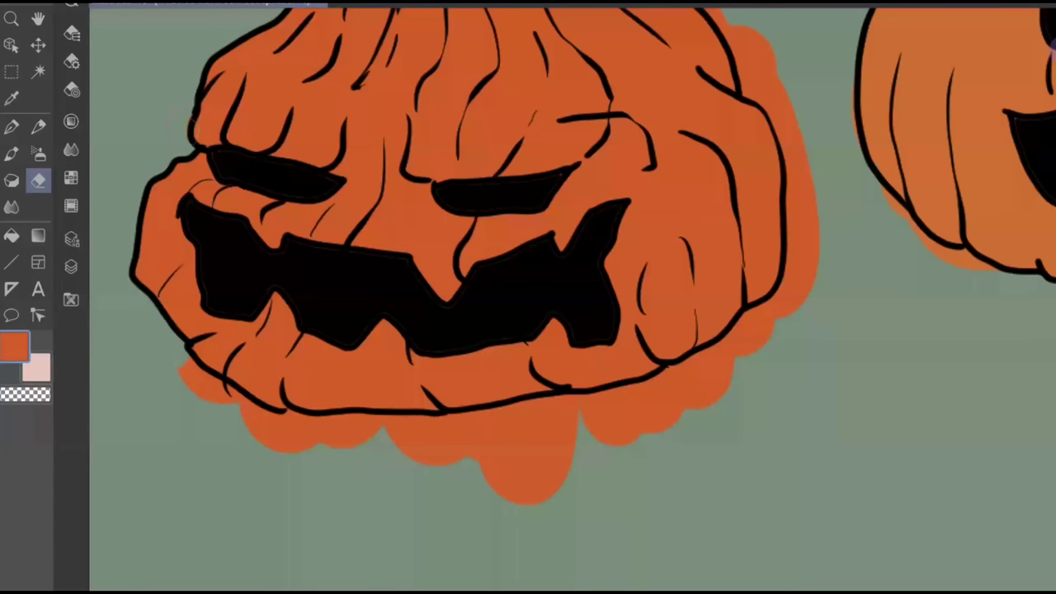
mouse_move(186, 353)
left_mouse_down()
mouse_move(224, 398)
mouse_move(221, 380)
mouse_move(250, 411)
left_mouse_up()
left_click(72, 267)
left_click(72, 267)
left_click_drag(241, 403, 320, 432)
left_click_drag(255, 436, 368, 439)
left_click_drag(284, 414, 520, 429)
mouse_move(400, 441)
left_mouse_down()
mouse_move(565, 463)
mouse_move(526, 499)
left_mouse_up()
mouse_move(627, 433)
left_mouse_down()
mouse_move(528, 417)
mouse_move(507, 399)
mouse_move(479, 414)
left_mouse_up()
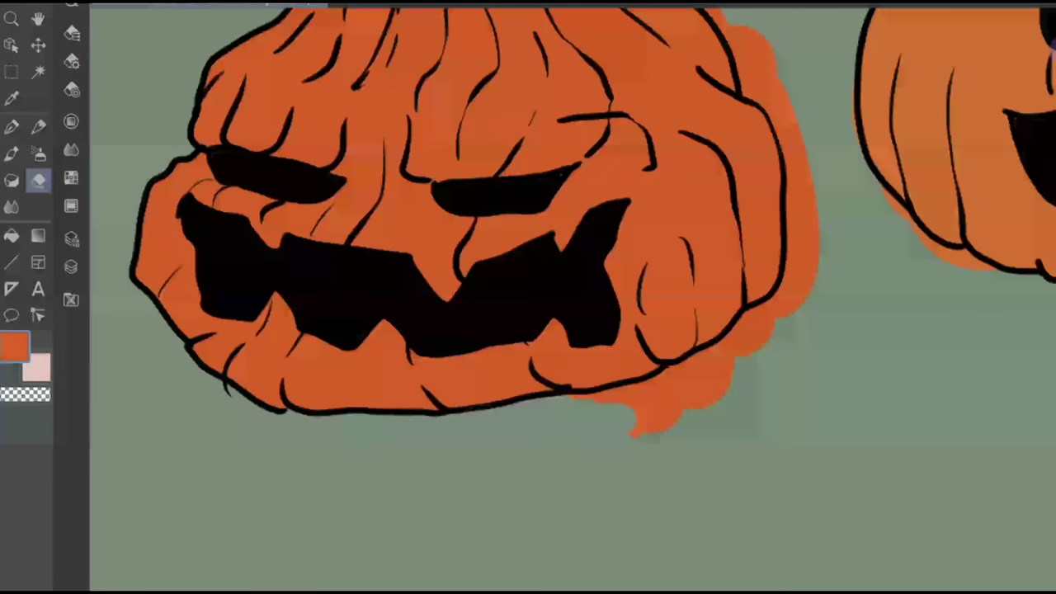
Erase the remaining red-orange paint around the dark orange pumpkin's lower right curve
left_click_drag(666, 422, 312, 432)
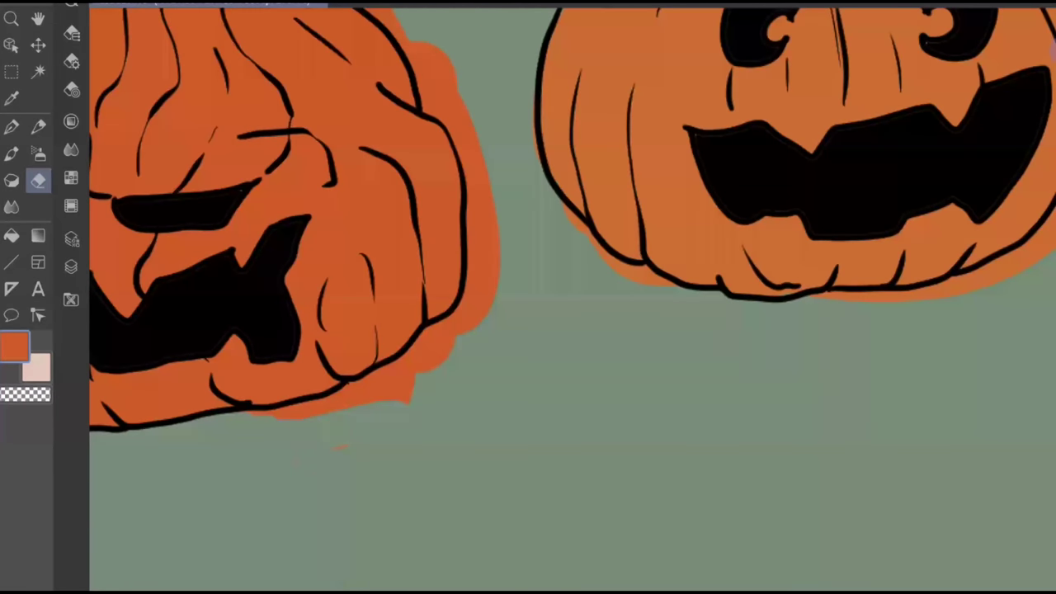
mouse_move(381, 409)
left_mouse_down()
mouse_move(260, 422)
mouse_move(227, 418)
left_mouse_up()
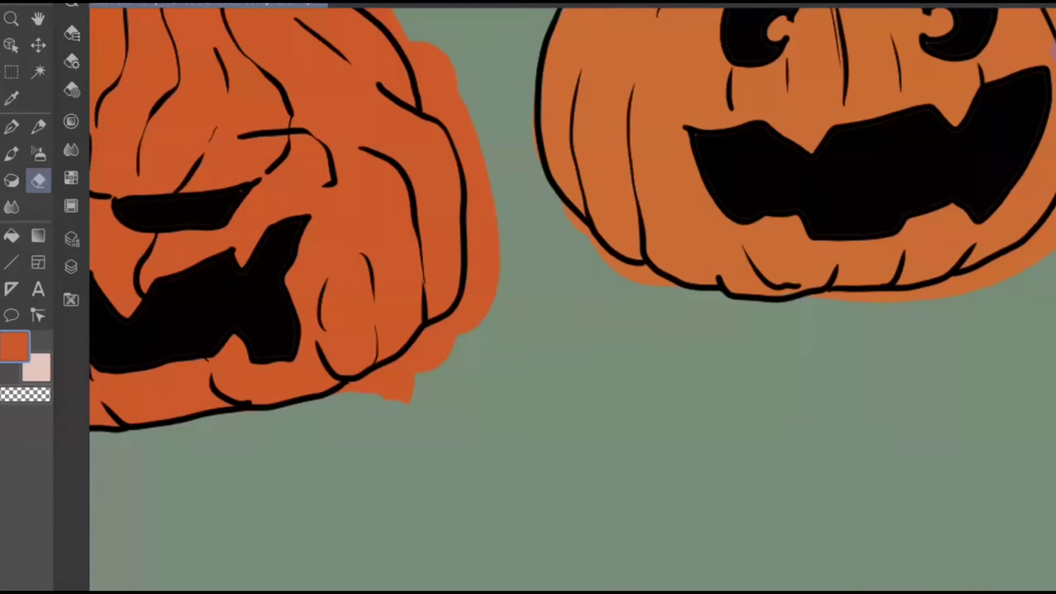
left_click_drag(412, 401, 395, 403)
mouse_move(439, 370)
left_mouse_down()
mouse_move(349, 396)
mouse_move(421, 355)
mouse_move(437, 338)
mouse_move(429, 328)
mouse_move(482, 309)
left_mouse_up()
left_click_drag(448, 352, 493, 276)
Erase the red-orange overflow along the dark orange pumpkin's right side up to the notch below its shoulder
scroll(572, 295, "up", 3)
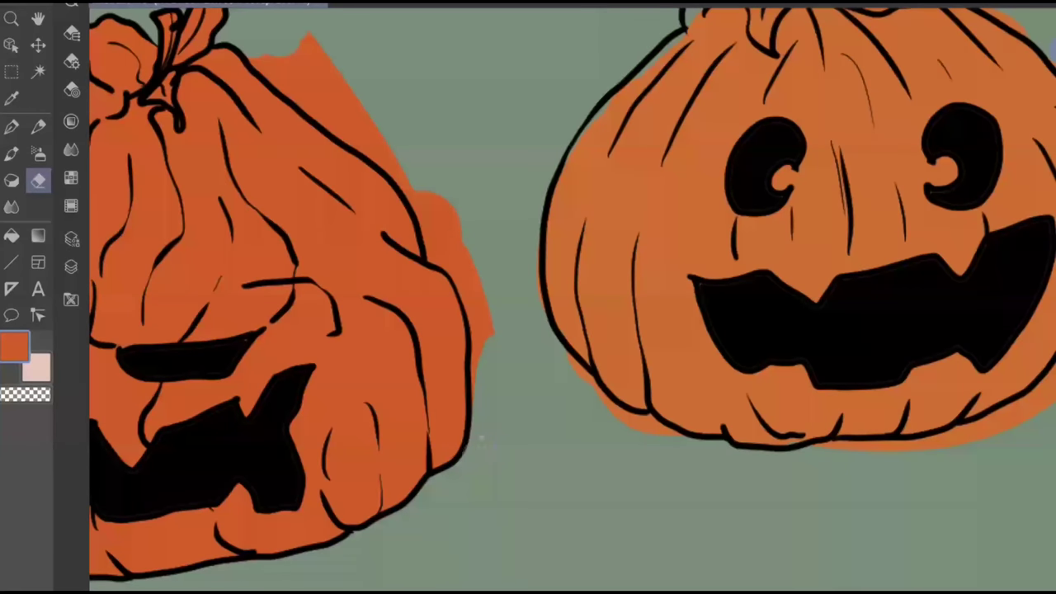
left_click_drag(485, 352, 483, 401)
left_click_drag(480, 363, 465, 268)
mouse_move(446, 191)
left_mouse_down()
mouse_move(467, 279)
mouse_move(442, 264)
mouse_move(404, 183)
mouse_move(438, 228)
left_mouse_up()
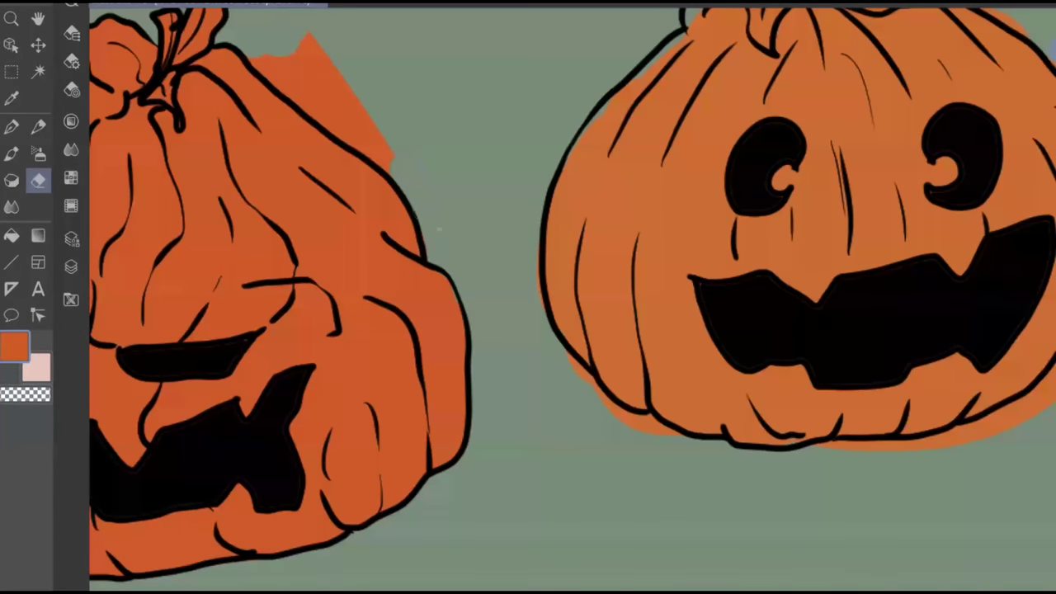
Erase the last red-orange overflow above the dark orange pumpkin's right shoulder, up to the stem
left_click_drag(464, 144, 533, 272)
mouse_move(386, 170)
left_mouse_down()
mouse_move(424, 234)
mouse_move(368, 203)
left_mouse_up()
mouse_move(390, 239)
left_mouse_down()
mouse_move(331, 188)
mouse_move(312, 185)
left_mouse_up()
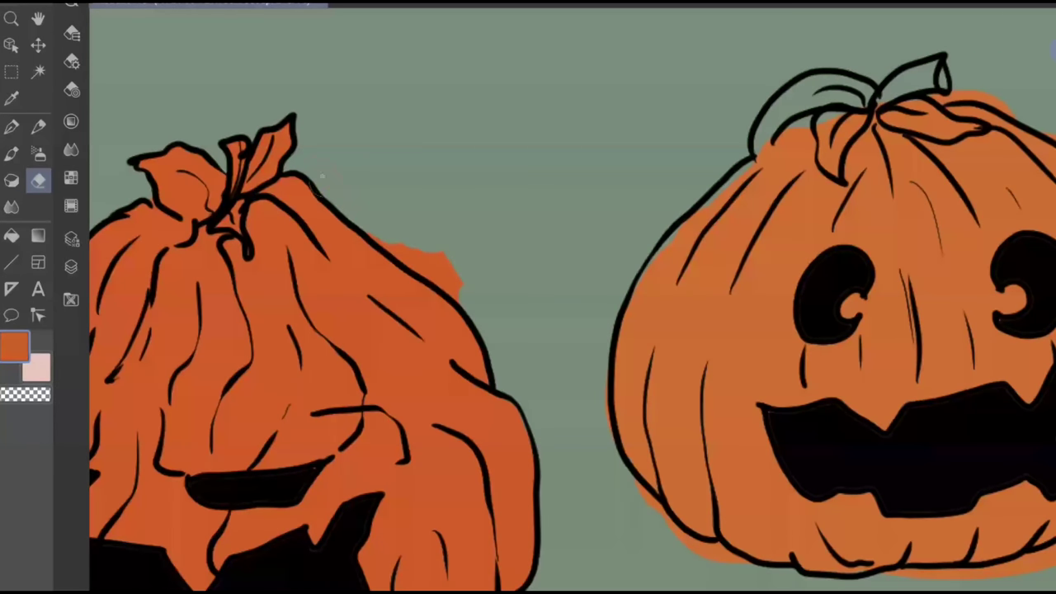
left_click_drag(353, 225, 453, 295)
left_click_drag(431, 252, 460, 282)
Sample the medium orange pumpkin's base colour and paint its unfilled stem and top leaf with it
mouse_move(930, 254)
left_mouse_down()
mouse_move(736, 318)
mouse_move(509, 314)
mouse_move(436, 266)
left_mouse_up()
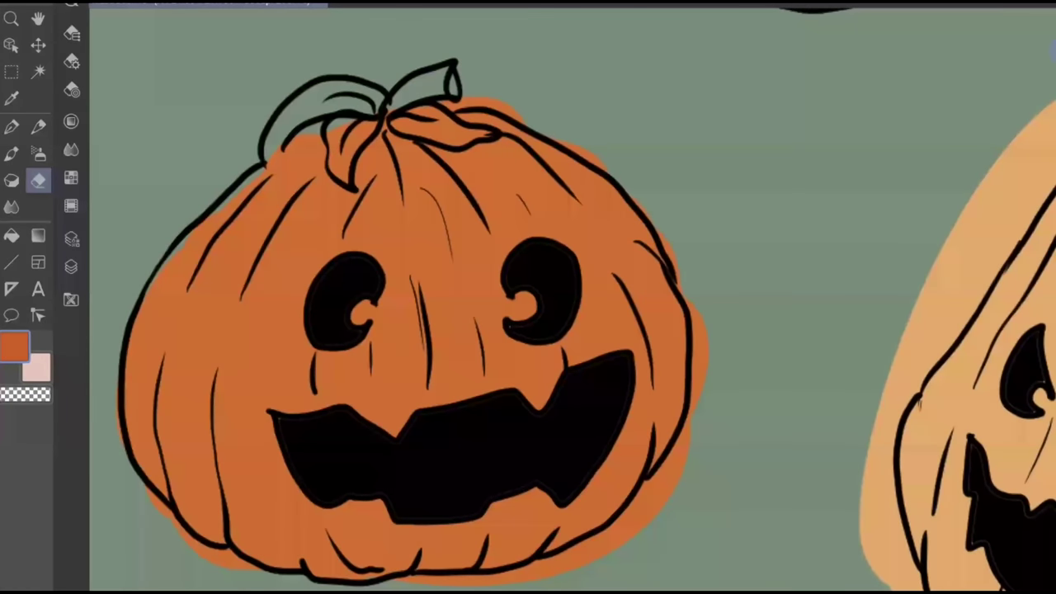
key("p")
key("i")
left_click(240, 229)
key("p")
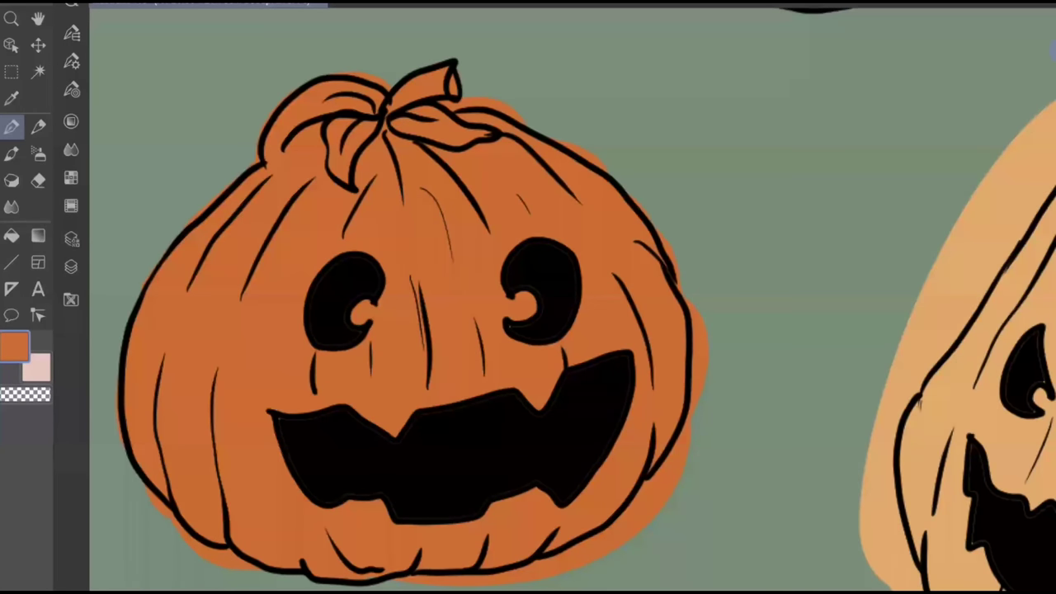
Erase the orange overflow all around the medium orange pumpkin's body, stem and leaves
key("e")
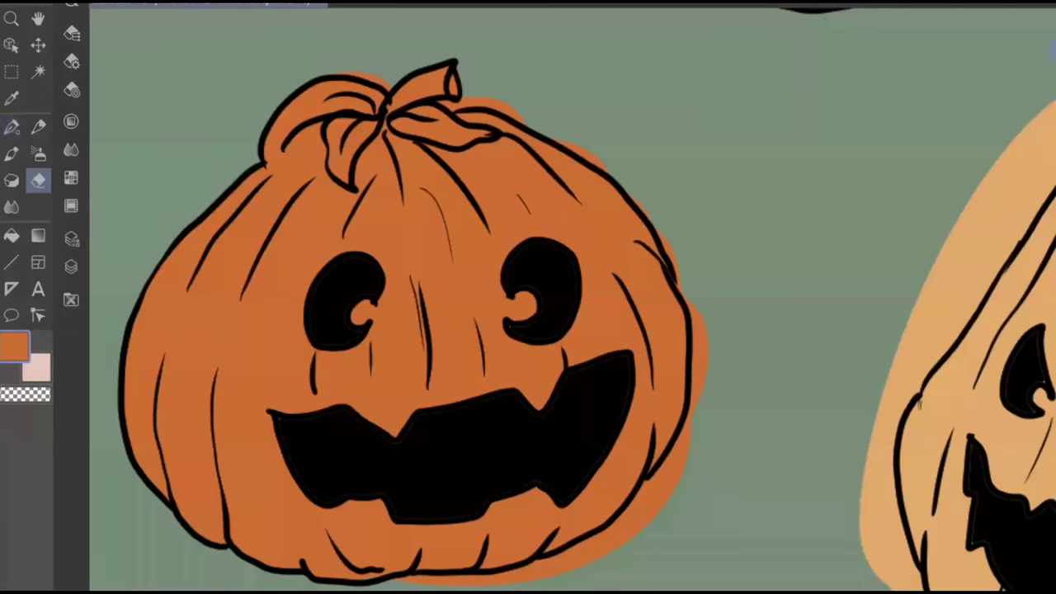
key("p")
left_click_drag(773, 380, 569, 280)
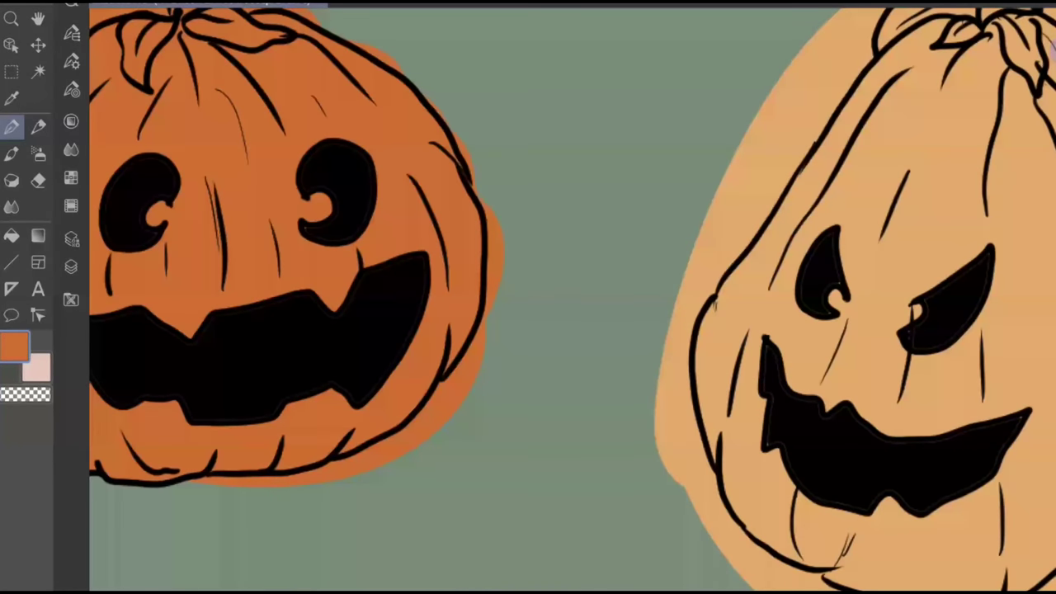
key("e")
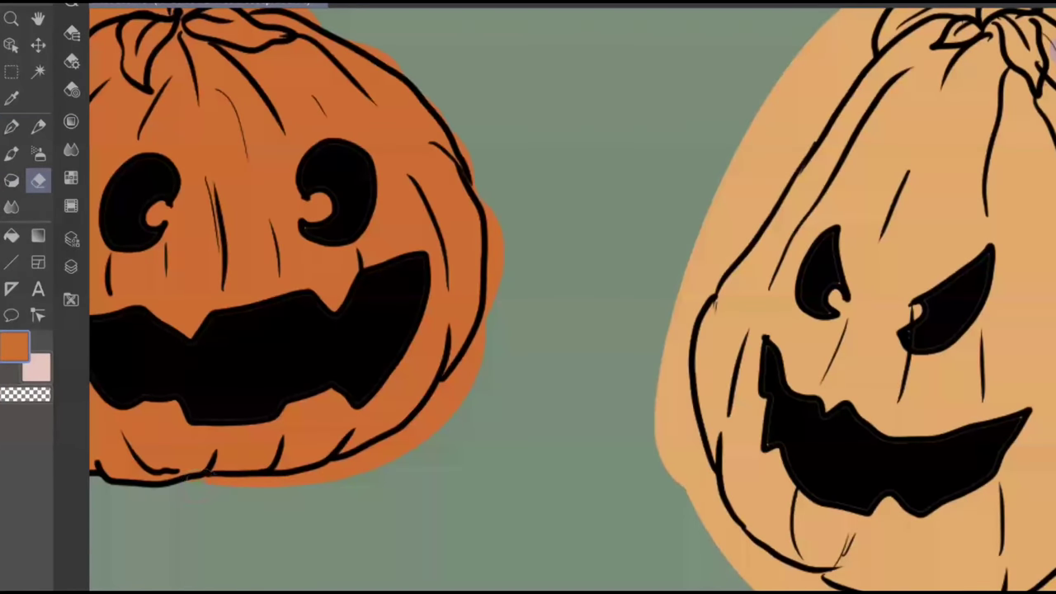
mouse_move(322, 464)
left_mouse_down()
mouse_move(384, 451)
mouse_move(431, 411)
left_mouse_up()
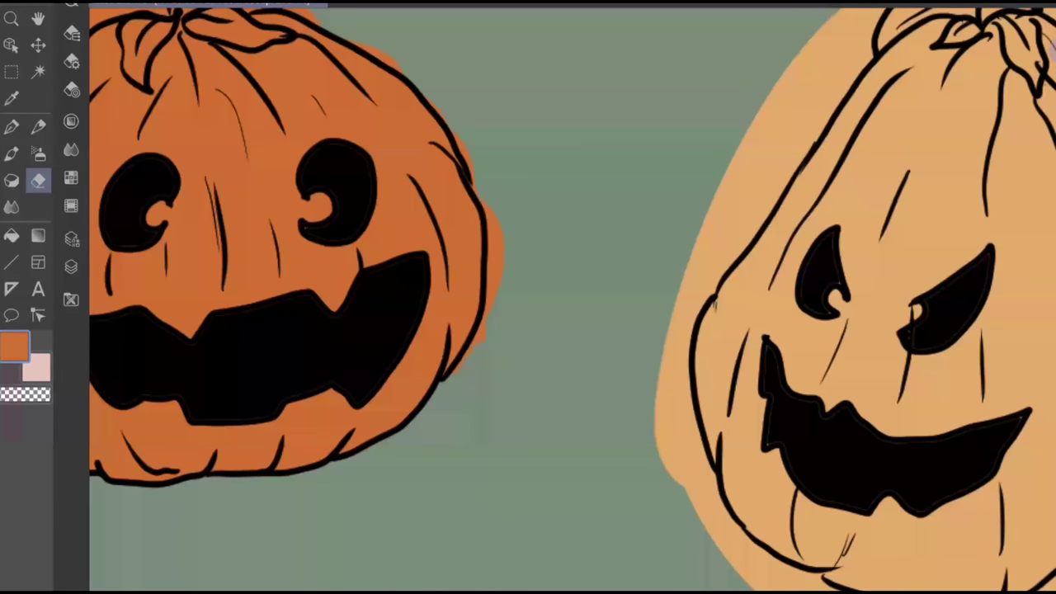
left_click_drag(605, 250, 551, 359)
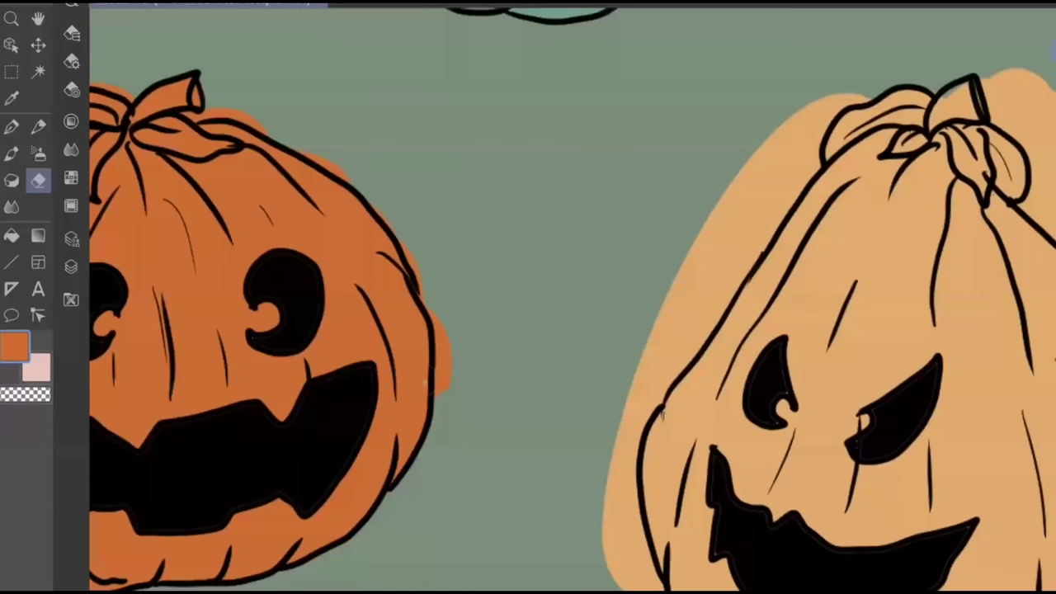
left_click_drag(440, 398, 441, 354)
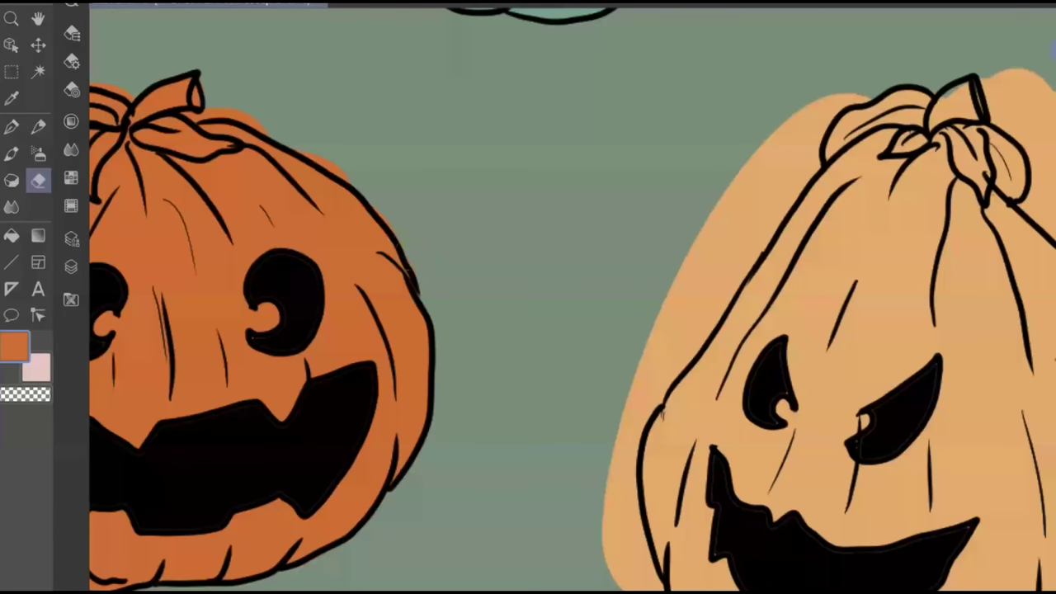
left_click_drag(284, 301, 457, 332)
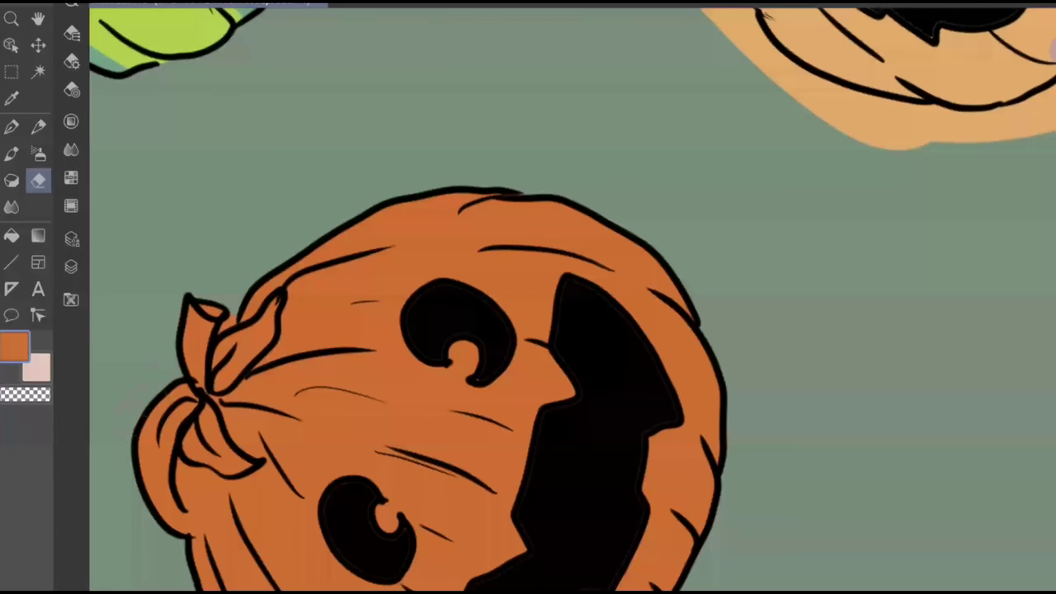
Save the illustration with the light orange pumpkin in view
scroll(528, 297, "down", 5)
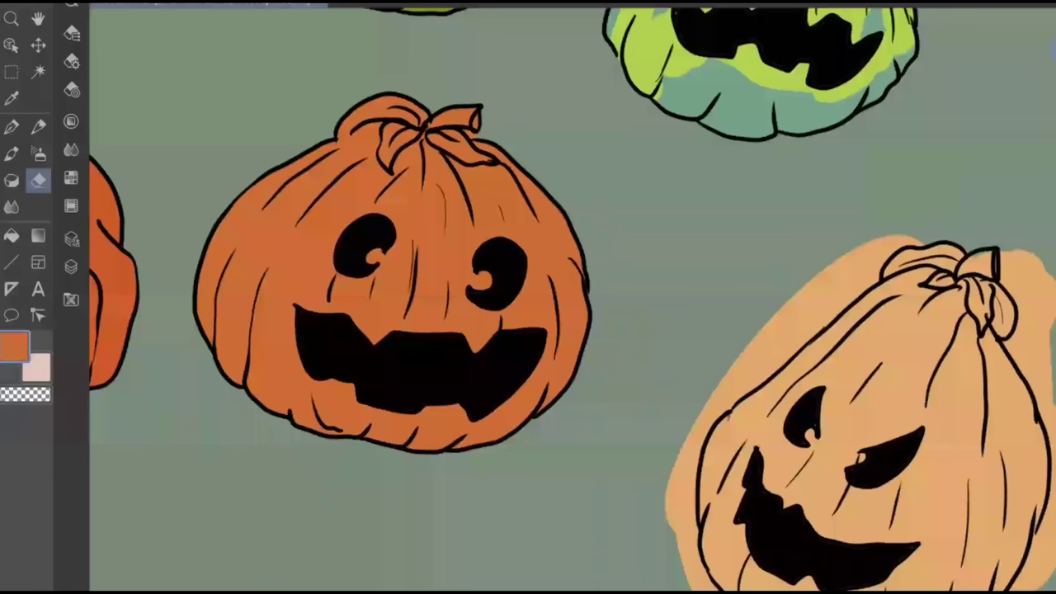
scroll(569, 297, "up", 5)
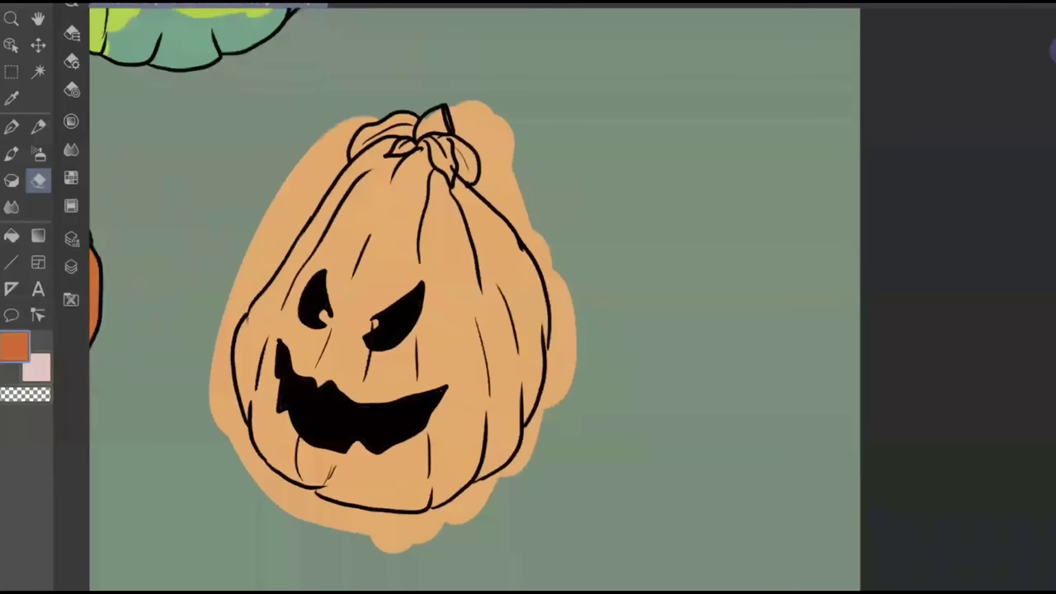
scroll(527, 297, "up", 1)
key("ctrl+s")
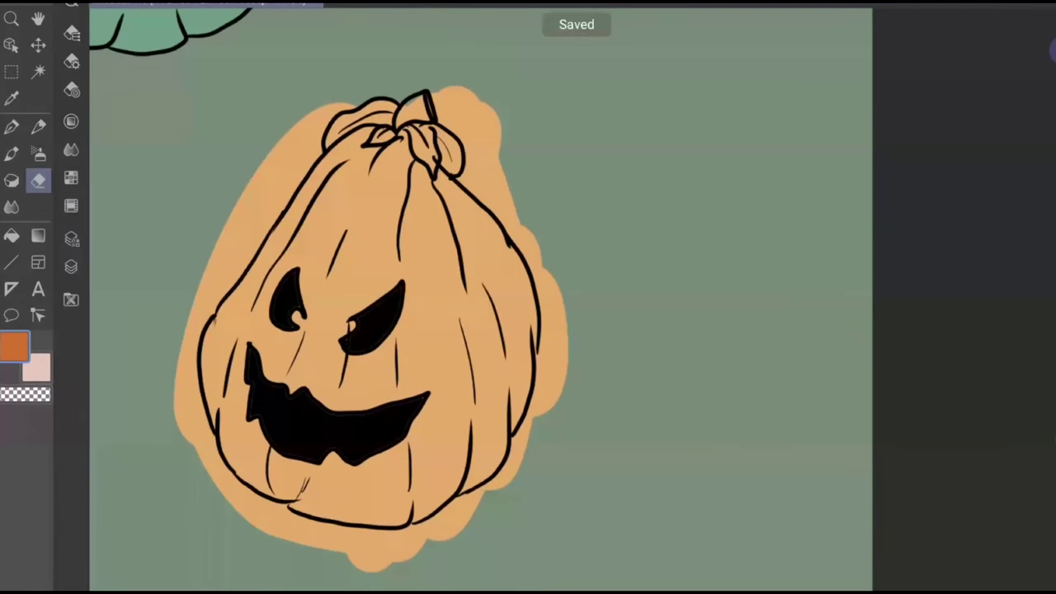
Sample the light orange pumpkin's base colour and fill the small unpainted gap in its stem
key("i")
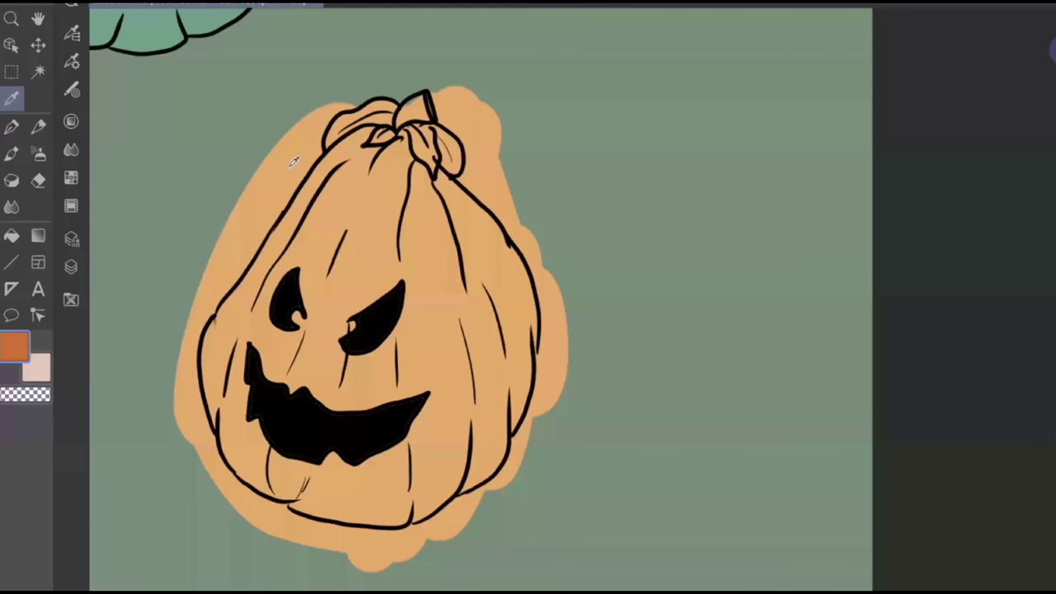
left_click(296, 162)
left_click(12, 127)
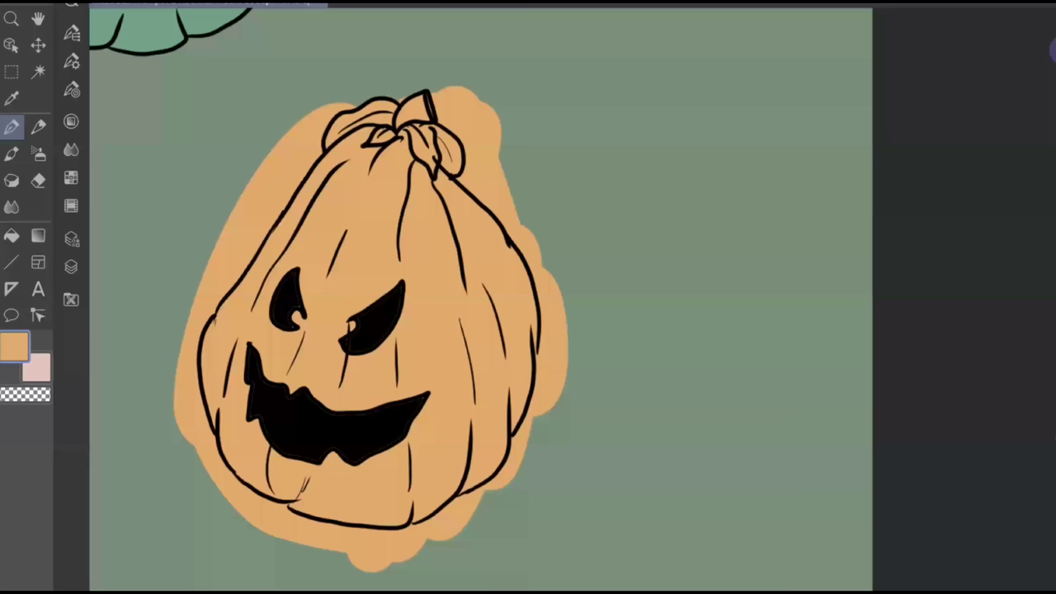
Erase the light orange overflow around the light orange pumpkin's left leaf and along its upper left side
key("e")
mouse_move(241, 202)
left_mouse_down()
mouse_move(276, 152)
mouse_move(306, 190)
left_mouse_up()
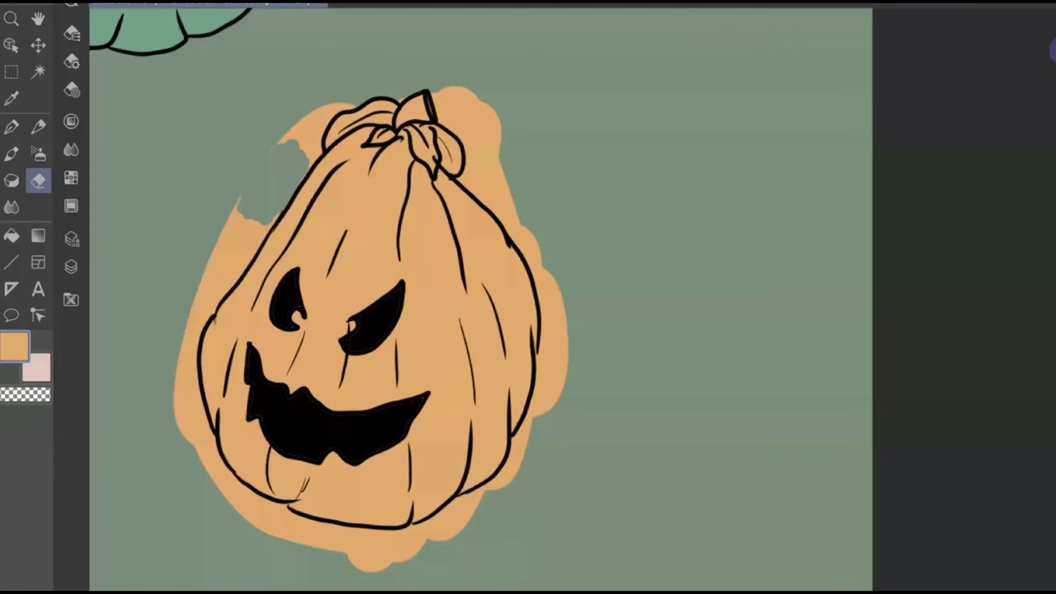
scroll(306, 186, "up", 5)
mouse_move(306, 196)
left_mouse_down()
mouse_move(326, 170)
mouse_move(306, 129)
mouse_move(322, 123)
mouse_move(326, 152)
mouse_move(283, 82)
mouse_move(186, 165)
left_mouse_up()
mouse_move(352, 60)
left_mouse_down()
mouse_move(322, 122)
mouse_move(371, 78)
mouse_move(391, 41)
mouse_move(404, 51)
mouse_move(437, 40)
left_mouse_up()
mouse_move(394, 257)
left_mouse_down()
mouse_move(549, 171)
mouse_move(608, 104)
left_mouse_up()
mouse_move(289, 178)
left_mouse_down()
mouse_move(238, 307)
mouse_move(254, 339)
mouse_move(463, 155)
left_mouse_up()
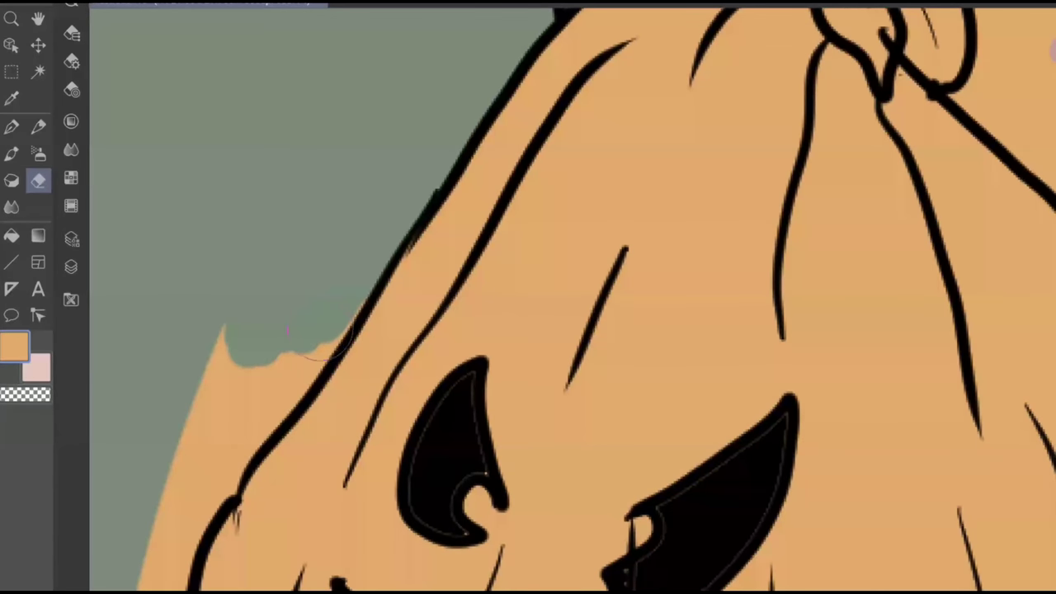
scroll(350, 333, "down", 1)
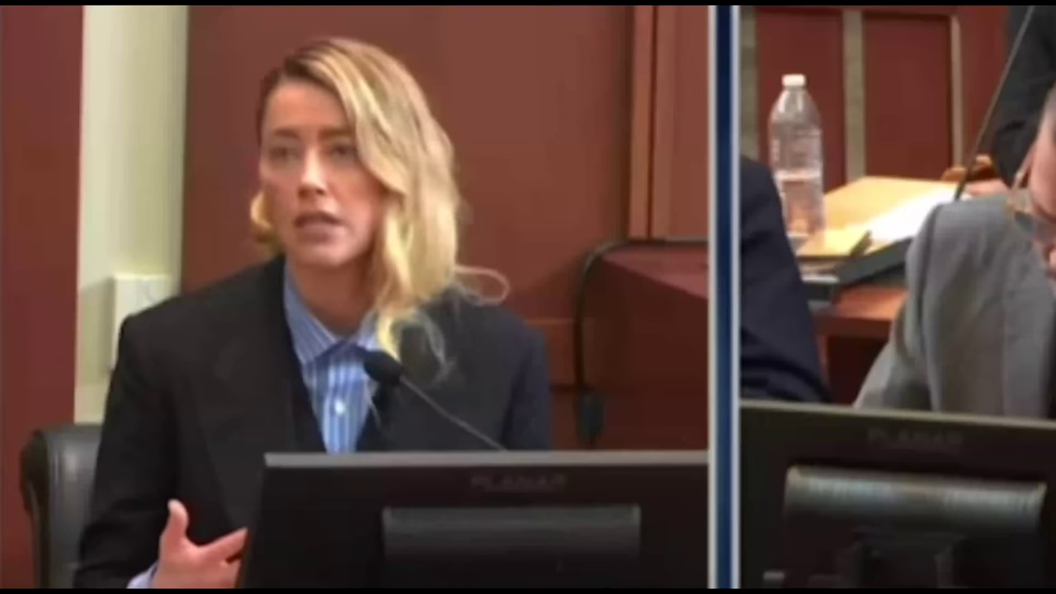
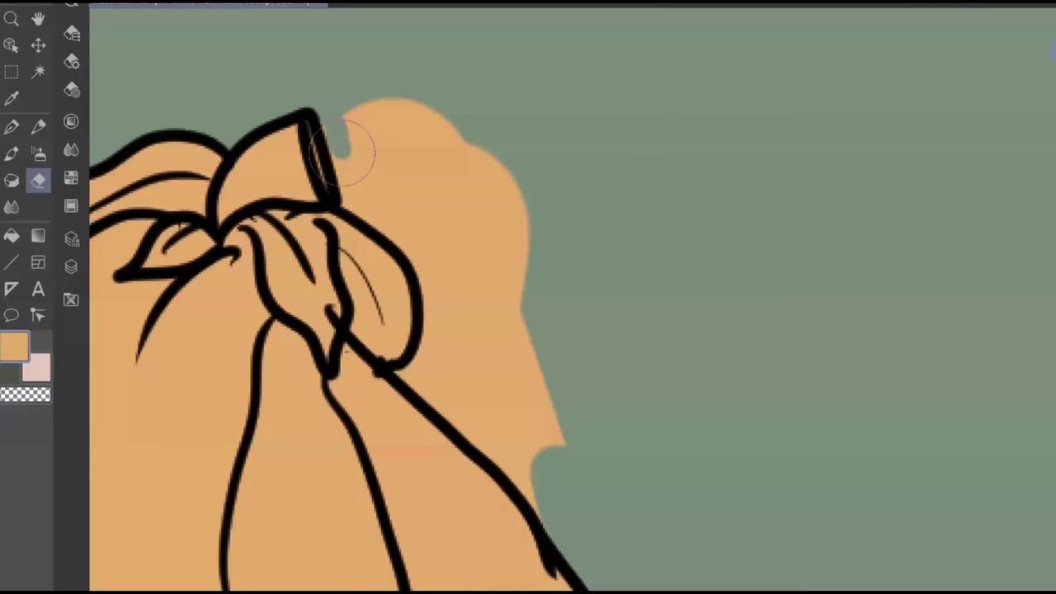
Erase the remaining light orange overflow around the light orange pumpkin's stem, right leaf and body
mouse_move(355, 198)
left_mouse_down()
mouse_move(400, 141)
mouse_move(450, 165)
mouse_move(507, 231)
mouse_move(494, 185)
mouse_move(499, 301)
mouse_move(421, 264)
mouse_move(358, 214)
mouse_move(378, 206)
mouse_move(458, 301)
mouse_move(441, 284)
mouse_move(433, 338)
mouse_move(402, 372)
mouse_move(503, 452)
mouse_move(560, 545)
mouse_move(540, 528)
mouse_move(532, 425)
mouse_move(442, 367)
left_mouse_up()
scroll(569, 300, "down", 10)
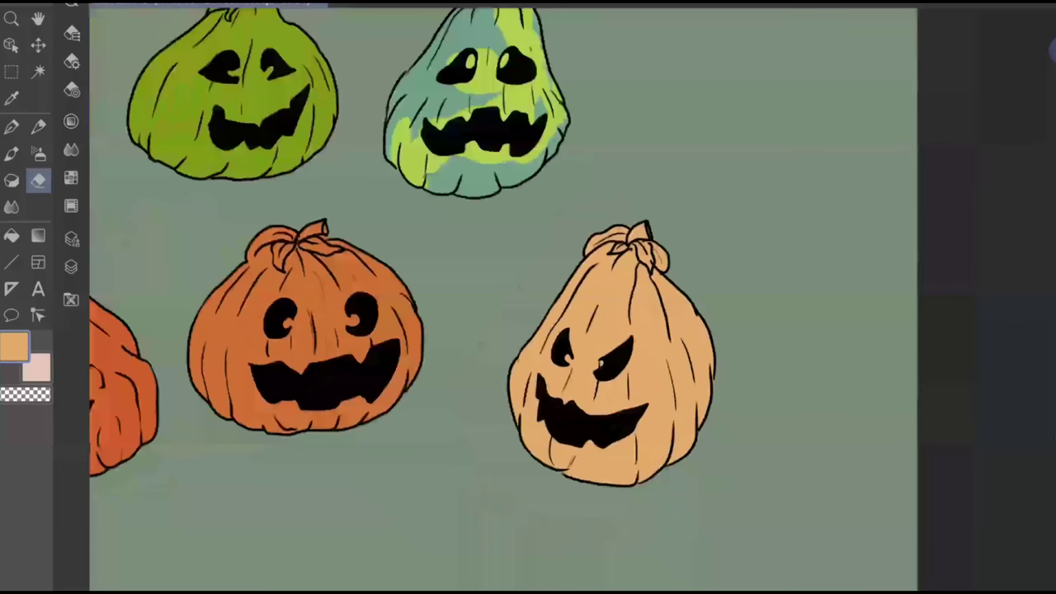
scroll(569, 299, "up", 1)
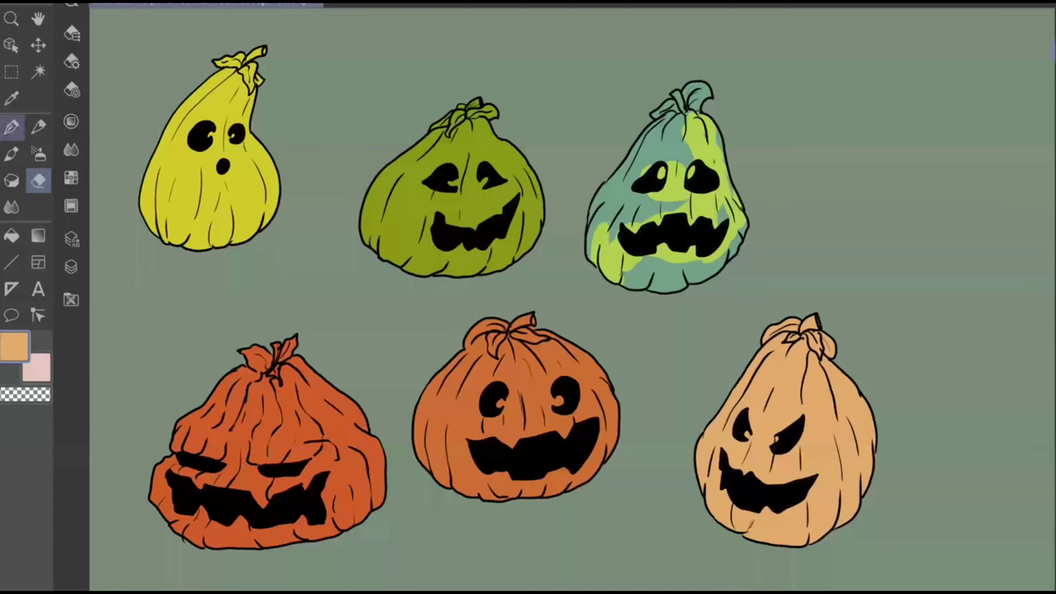
Check the pen's settings and sample the yellow pumpkin's base colour
left_click(12, 127)
left_click(72, 61)
left_click_drag(161, 30, 158, 30)
left_click(12, 98)
left_click(233, 174)
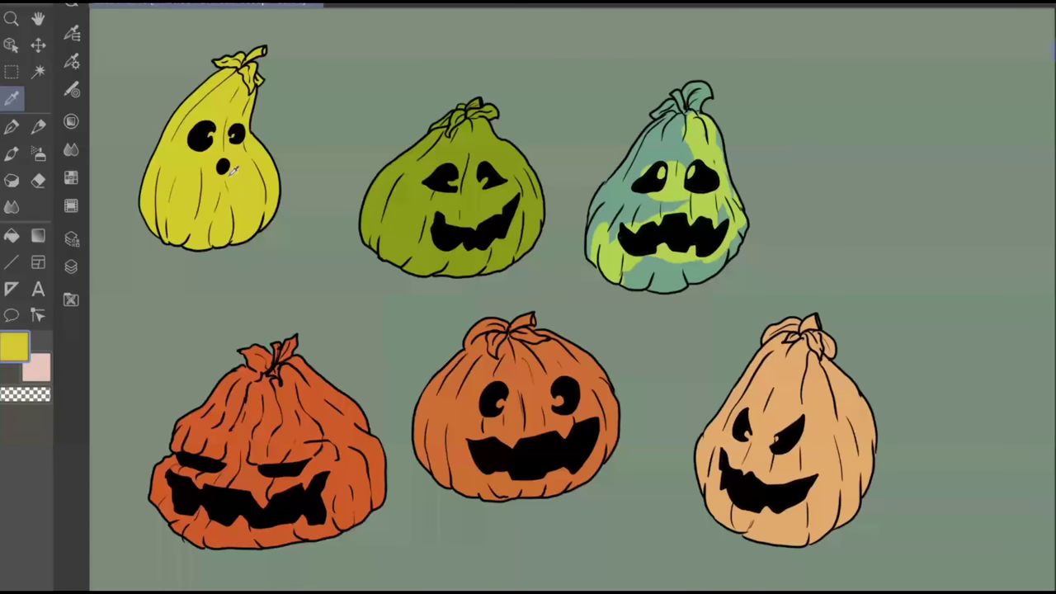
Darken the sampled yellow and shift its hue towards orange to mix a shadow colour
left_click(71, 122)
left_click(197, 267)
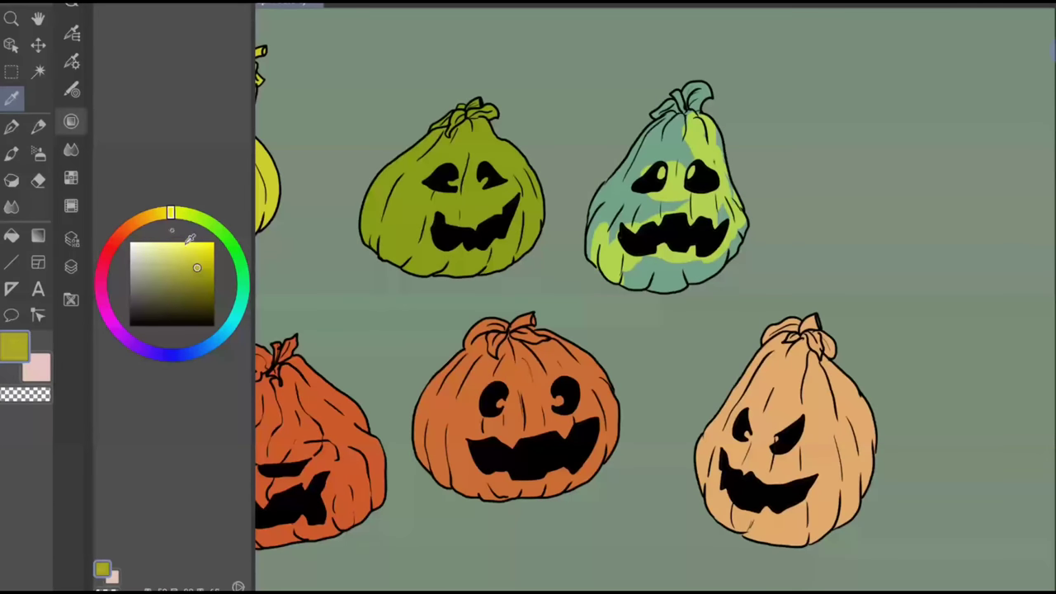
left_click(153, 215)
left_click(342, 269)
left_click(171, 229)
left_click(159, 229)
left_click(170, 202)
Adjust the shadow colour to a brownish ochre and start shading the yellow pumpkin's lower left edge with the pen
left_click(71, 121)
left_click(197, 271)
left_click(145, 216)
left_click(189, 279)
mouse_move(144, 216)
left_mouse_down()
mouse_move(134, 223)
mouse_move(152, 215)
mouse_move(155, 234)
left_mouse_up()
left_click(11, 153)
left_click(12, 128)
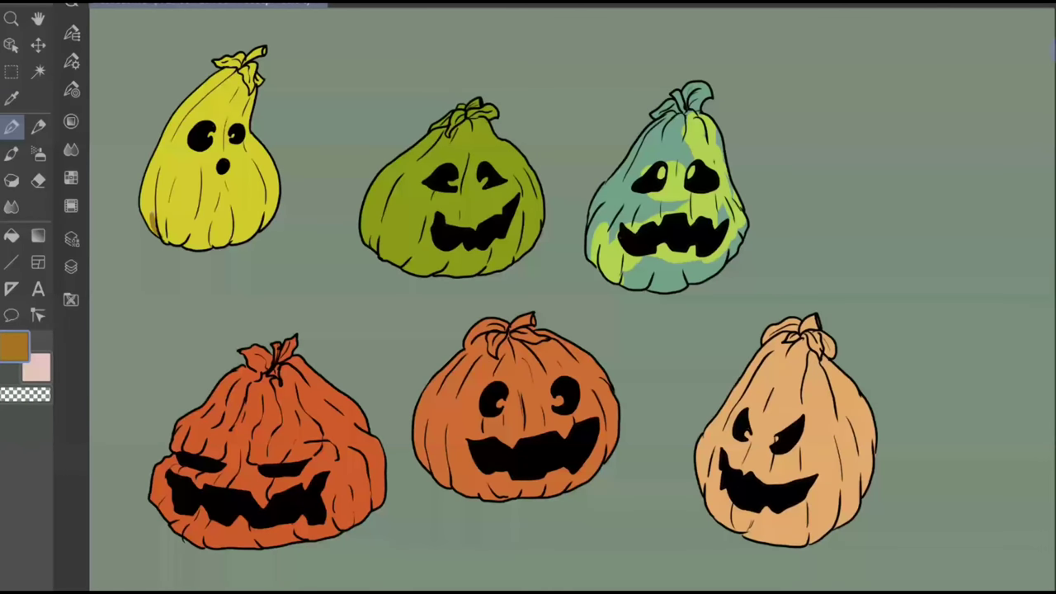
Lighten the shadow colour to a golden orange and undo the stray paint beside the light orange pumpkin
left_click(71, 121)
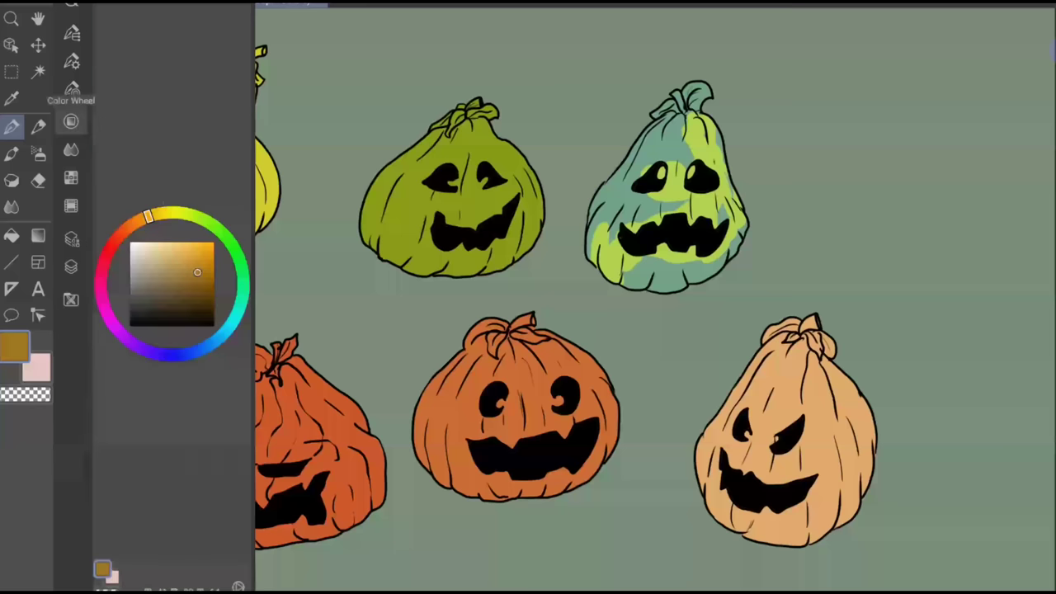
left_click(193, 252)
left_click(71, 121)
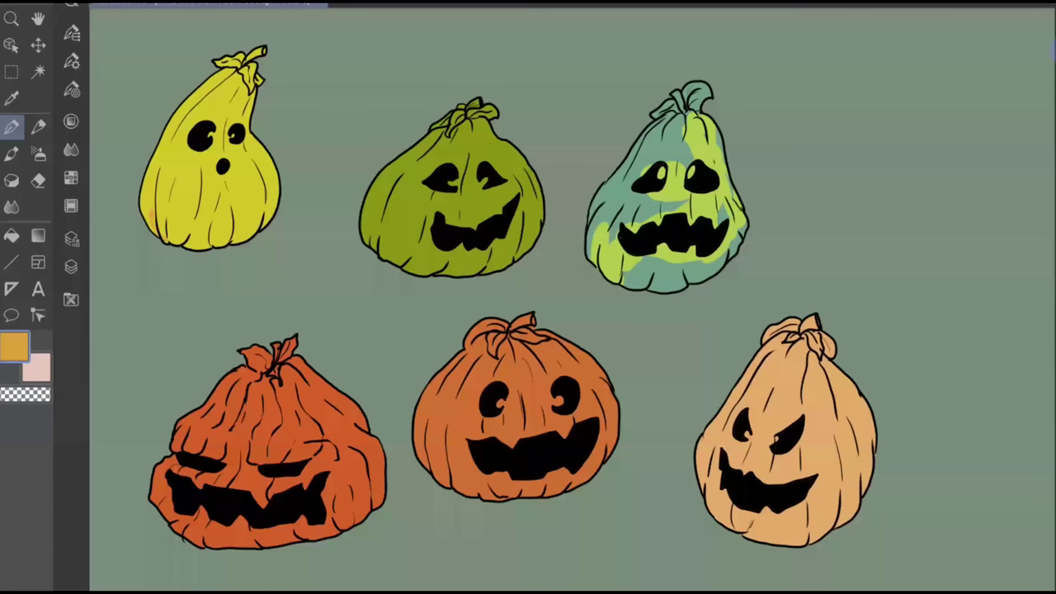
left_click_drag(844, 348, 857, 376)
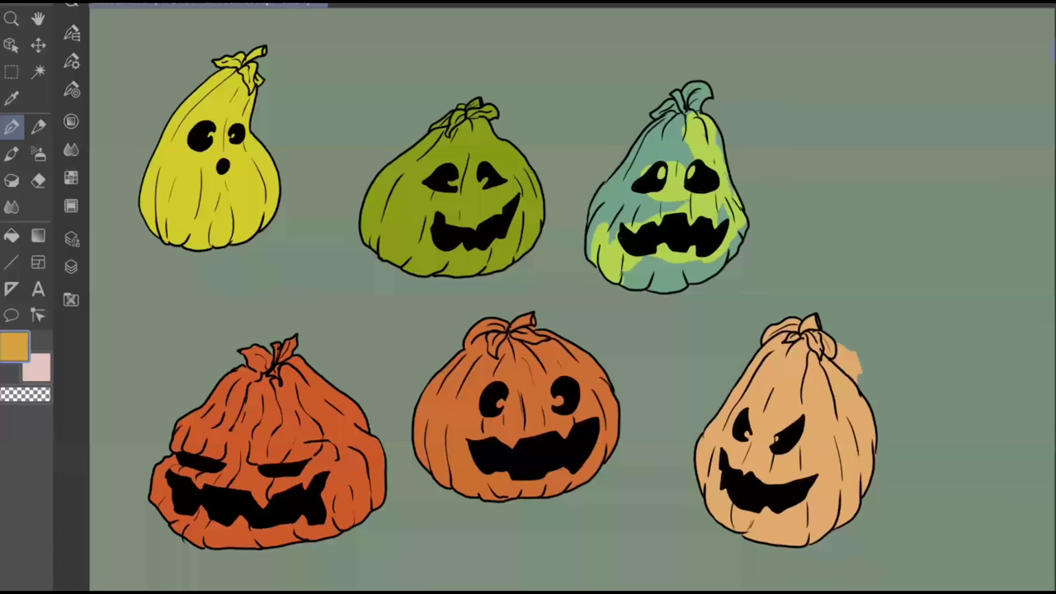
key("ctrl+z")
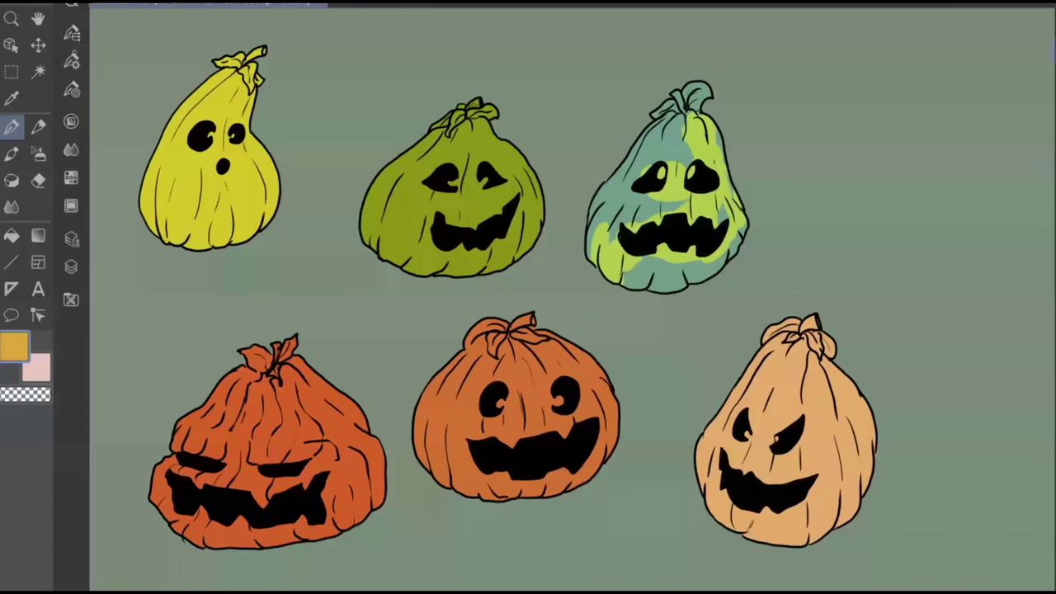
Lock the transparent pixels of Layer 3 and shift the shadow colour's hue towards yellow
left_click(71, 266)
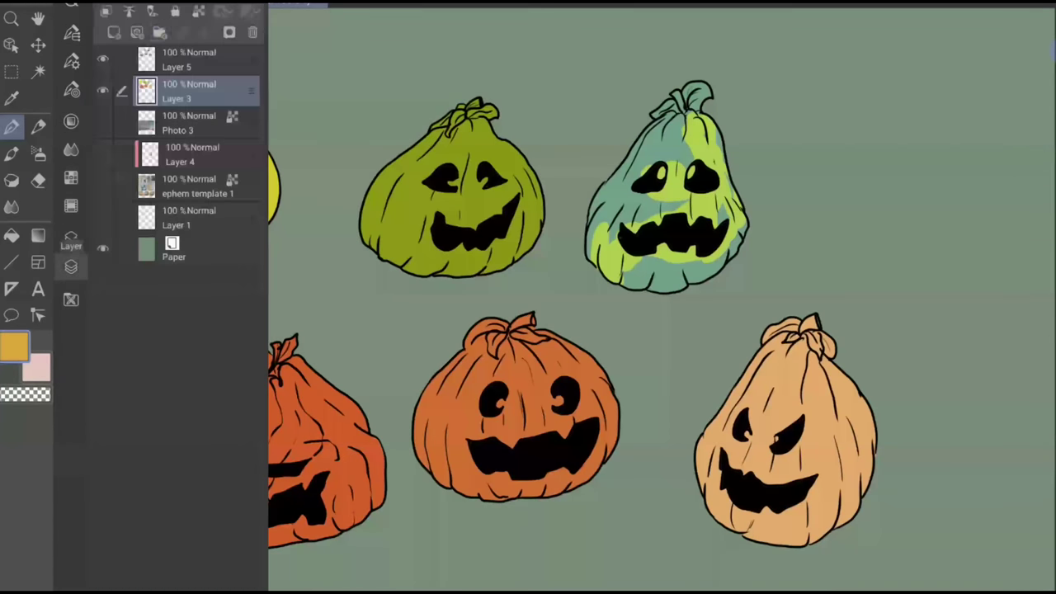
left_click(199, 13)
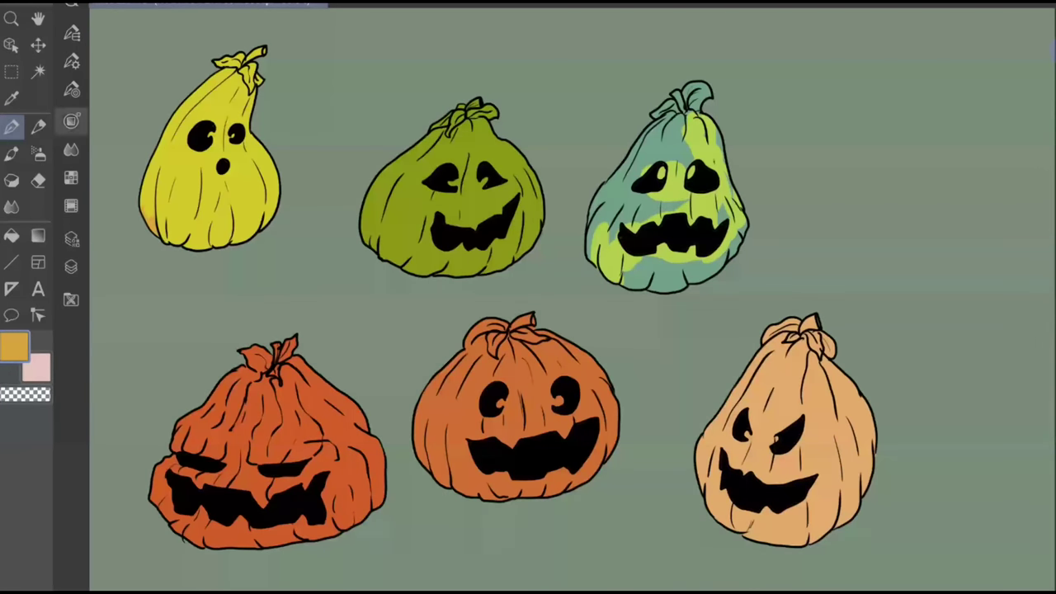
left_click(71, 121)
left_click_drag(149, 216, 159, 214)
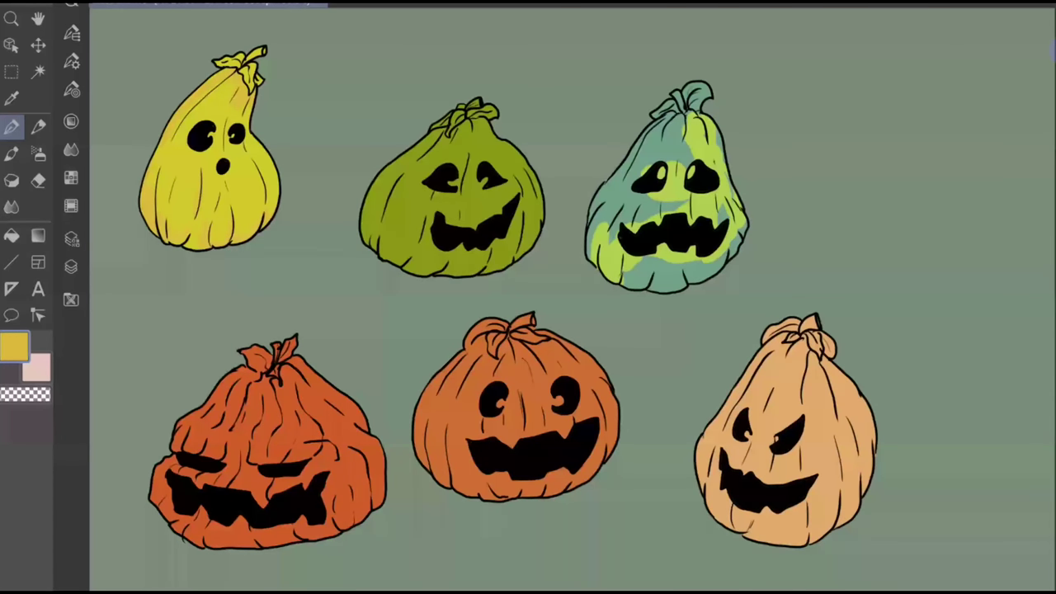
Darken the shadow colour to an olive ochre and paint it along the yellow pumpkin's lower and left edges up to the neck
left_click(70, 121)
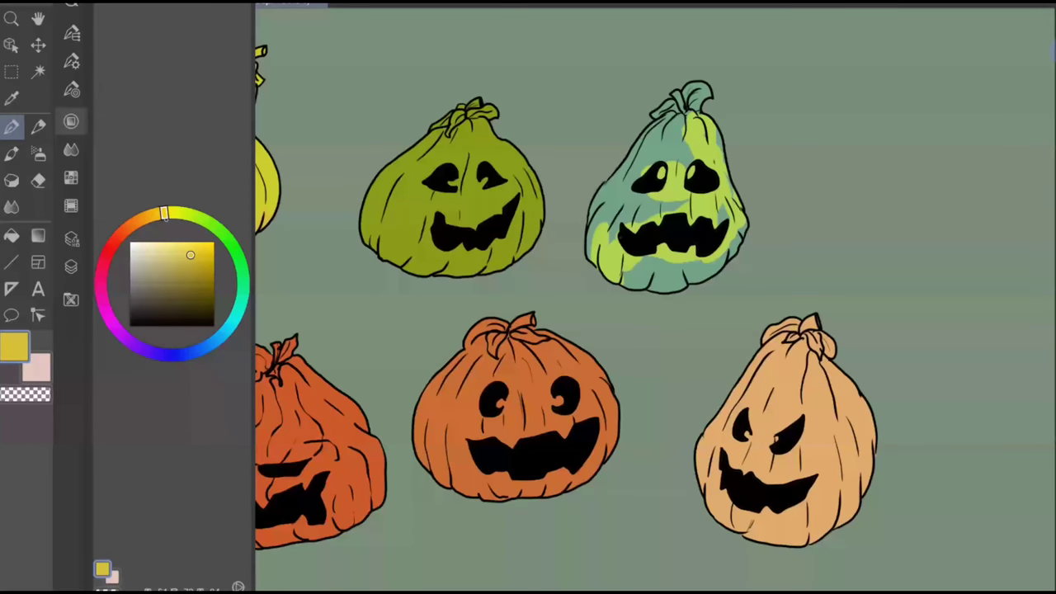
left_click(199, 260)
left_click(270, 267)
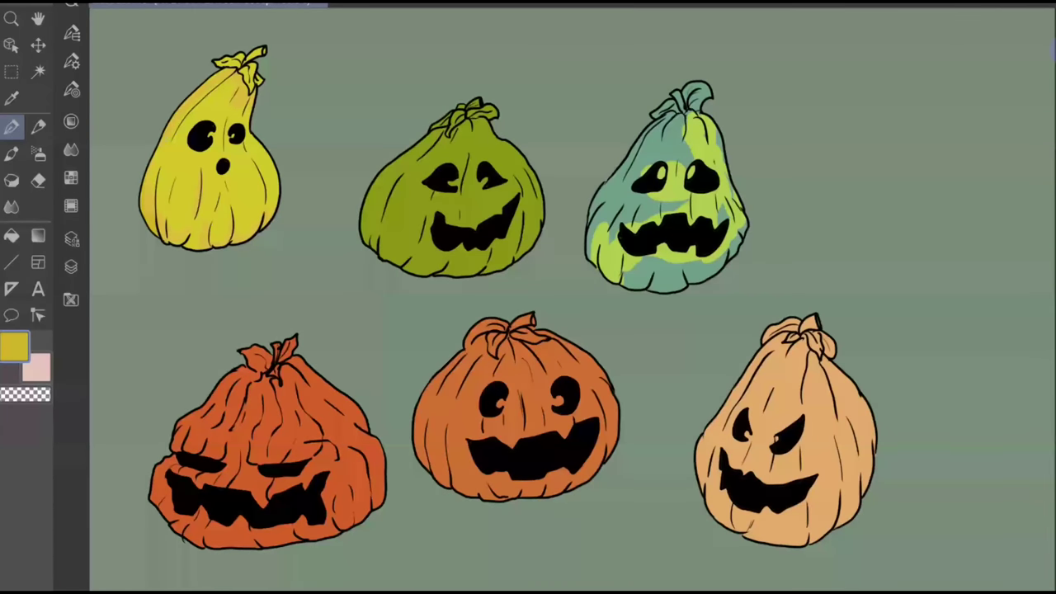
left_click(71, 121)
left_click(197, 264)
left_click(71, 121)
mouse_move(159, 235)
left_mouse_down()
mouse_move(147, 219)
mouse_move(151, 164)
mouse_move(146, 216)
mouse_move(187, 245)
left_mouse_up()
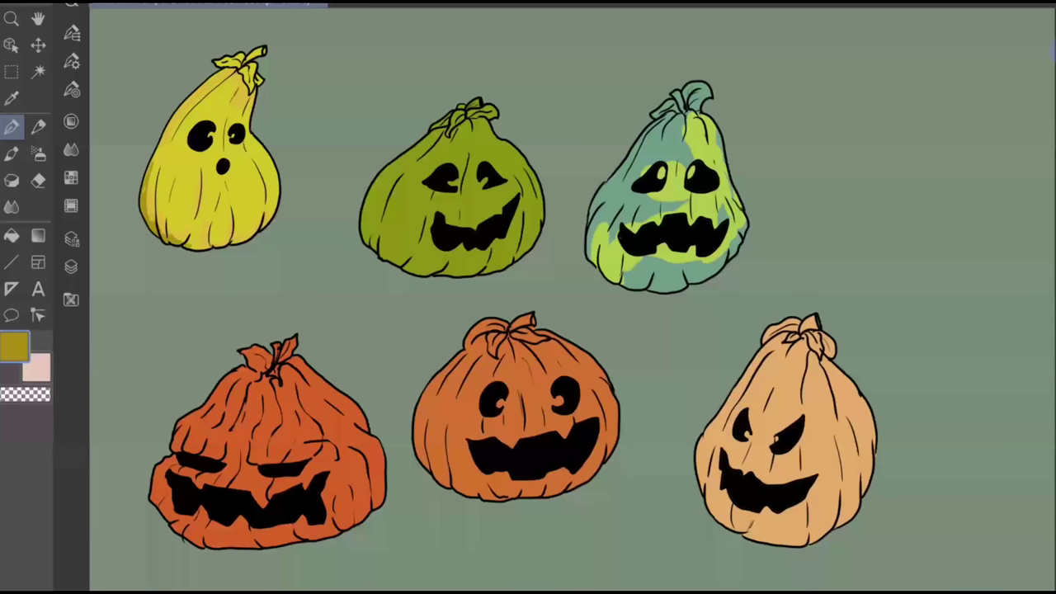
left_click_drag(164, 128, 151, 168)
left_click_drag(191, 99, 231, 72)
Mix a golden orange and switch to the watercolour brush, checking its settings
left_click(71, 122)
left_click_drag(164, 213, 150, 215)
left_click(195, 251)
left_click(11, 153)
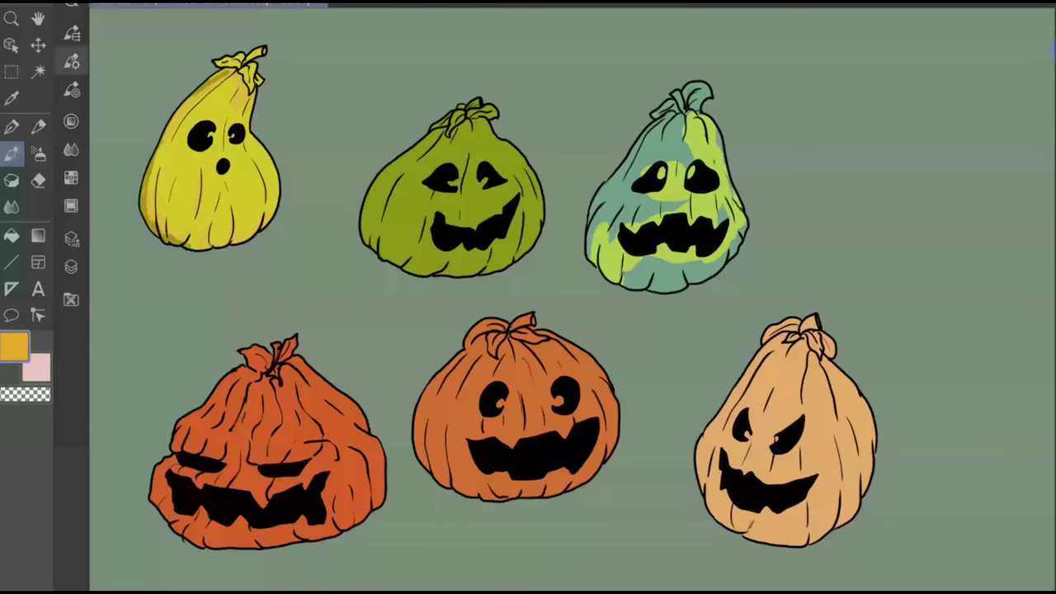
left_click(71, 61)
left_click(72, 61)
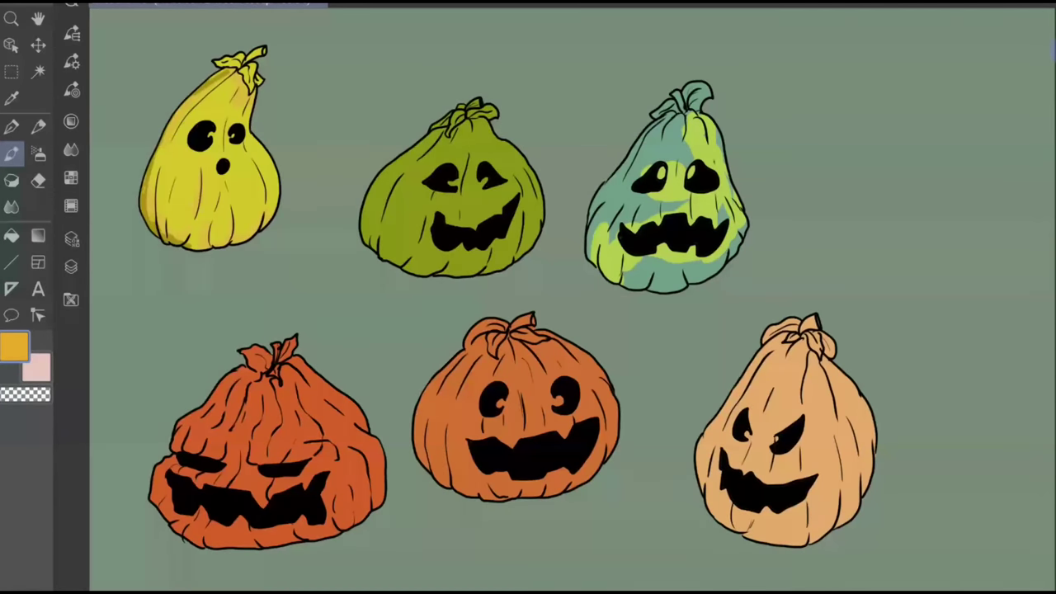
Brush soft golden orange over the yellow pumpkin's lower body and up its left side to the neck
mouse_move(145, 188)
left_mouse_down()
mouse_move(154, 231)
mouse_move(193, 242)
left_mouse_up()
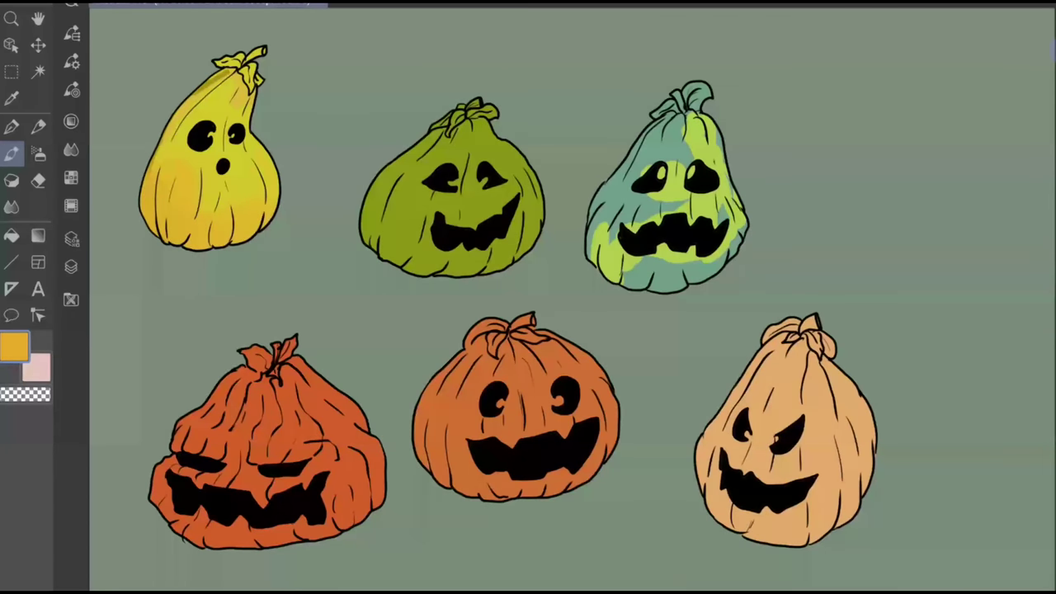
left_click_drag(152, 166, 216, 80)
left_click_drag(615, 592, 619, 579)
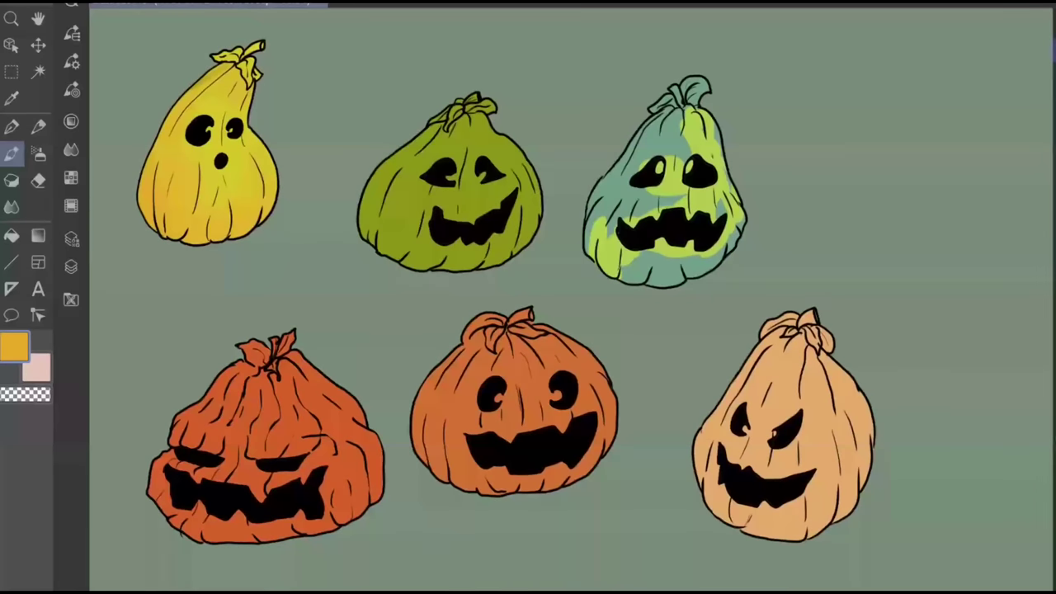
Reduce the brush size slightly and mix a bright, saturated yellow
left_click(71, 62)
left_click_drag(172, 30, 165, 30)
left_click(71, 121)
left_click(203, 255)
left_click(164, 213)
left_click(200, 242)
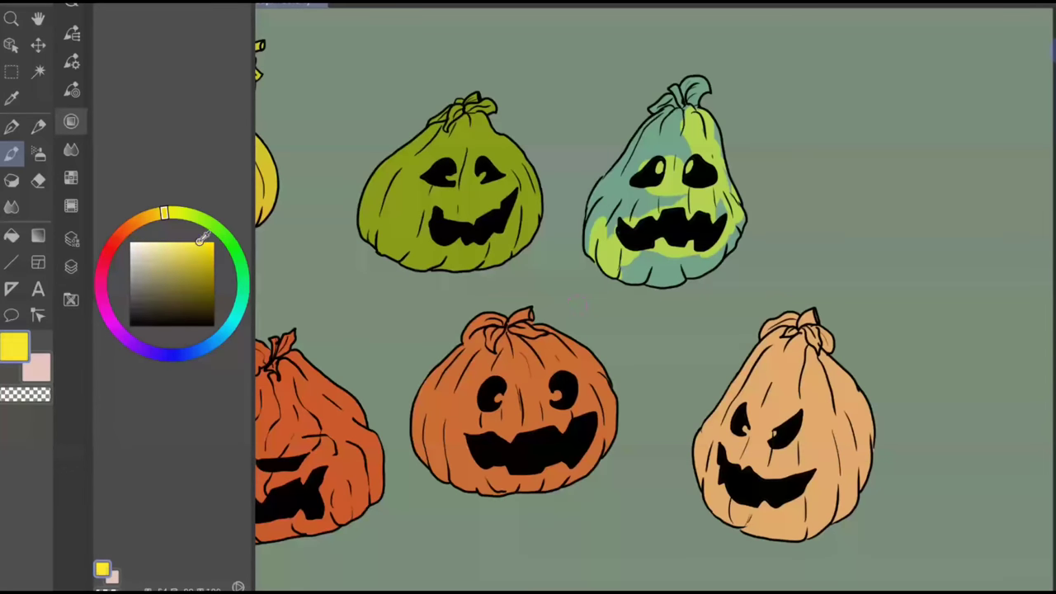
mouse_move(164, 212)
left_mouse_down()
mouse_move(155, 215)
mouse_move(168, 212)
left_mouse_up()
left_click(71, 121)
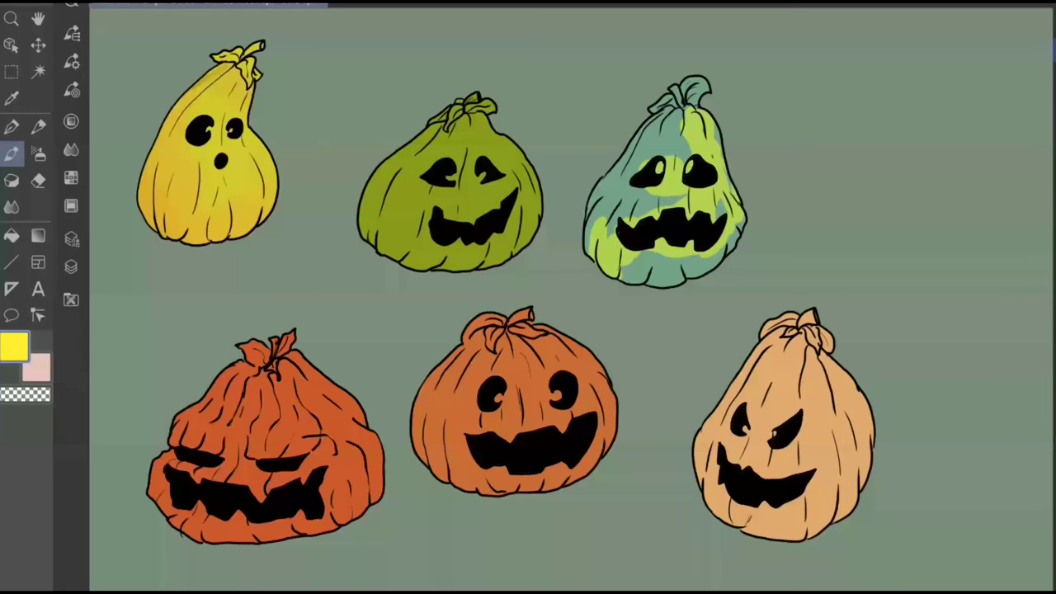
Paint a bright yellow glow around the yellow pumpkin's eyes and mouth
left_click_drag(577, 305, 569, 299)
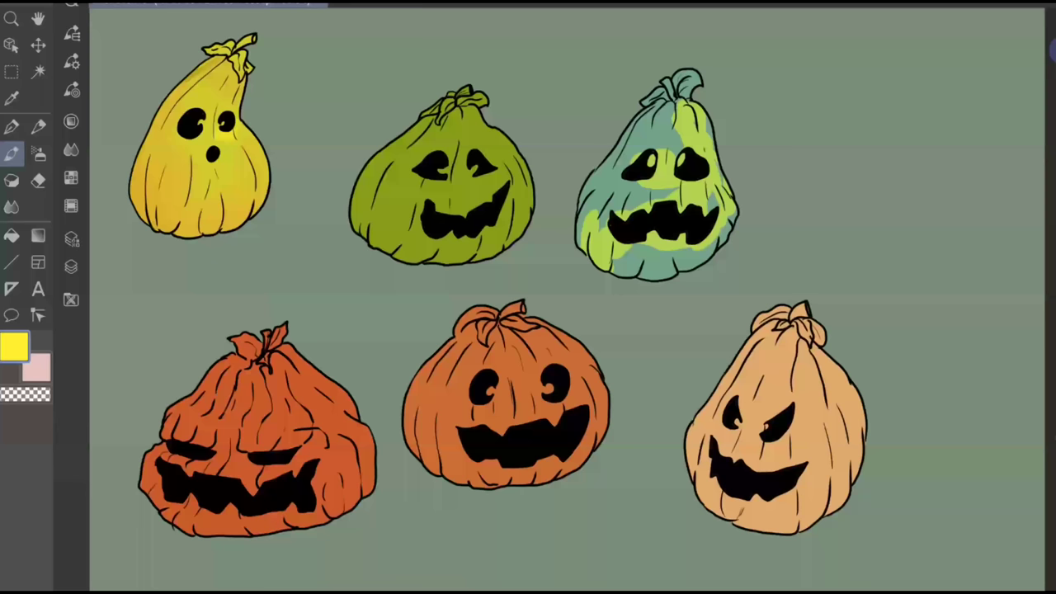
mouse_move(220, 115)
left_mouse_down()
mouse_move(222, 124)
mouse_move(236, 108)
mouse_move(194, 139)
mouse_move(181, 138)
mouse_move(180, 115)
mouse_move(174, 124)
mouse_move(209, 130)
left_mouse_up()
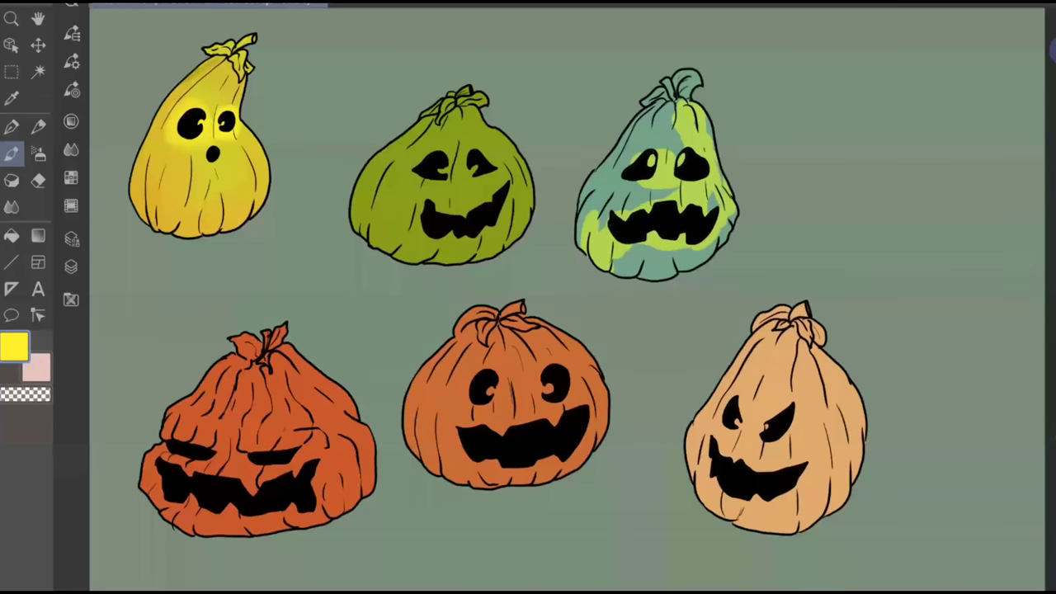
mouse_move(226, 147)
left_mouse_down()
mouse_move(236, 142)
mouse_move(216, 163)
left_mouse_up()
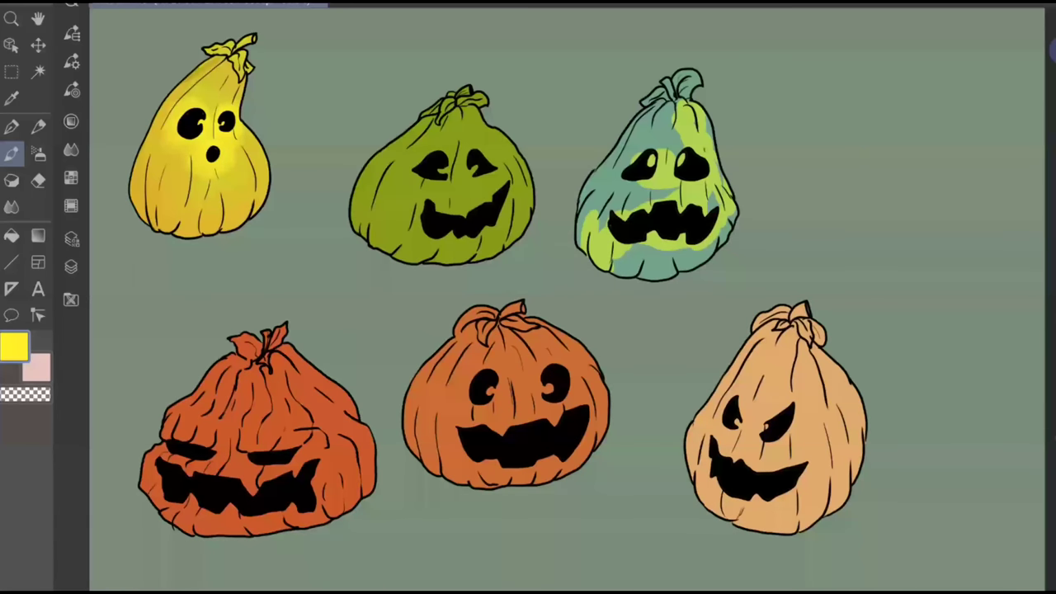
scroll(569, 297, "down", 1)
Mix a vivid orange and paint a glow close around the yellow pumpkin's mouth and left eye
left_click(71, 121)
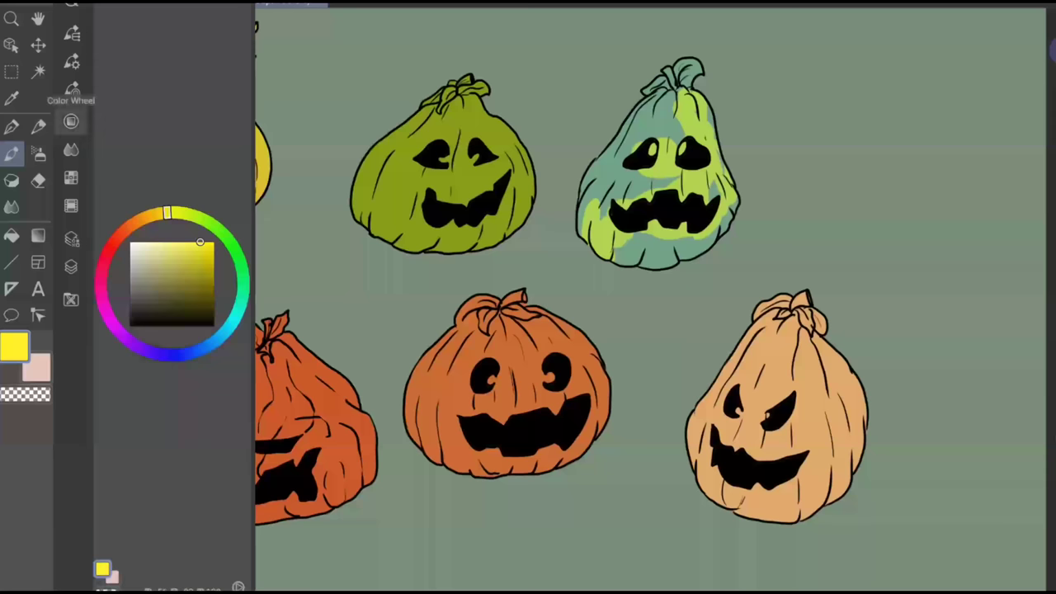
left_click(71, 122)
left_click(71, 121)
left_click_drag(167, 213, 131, 224)
left_click(212, 243)
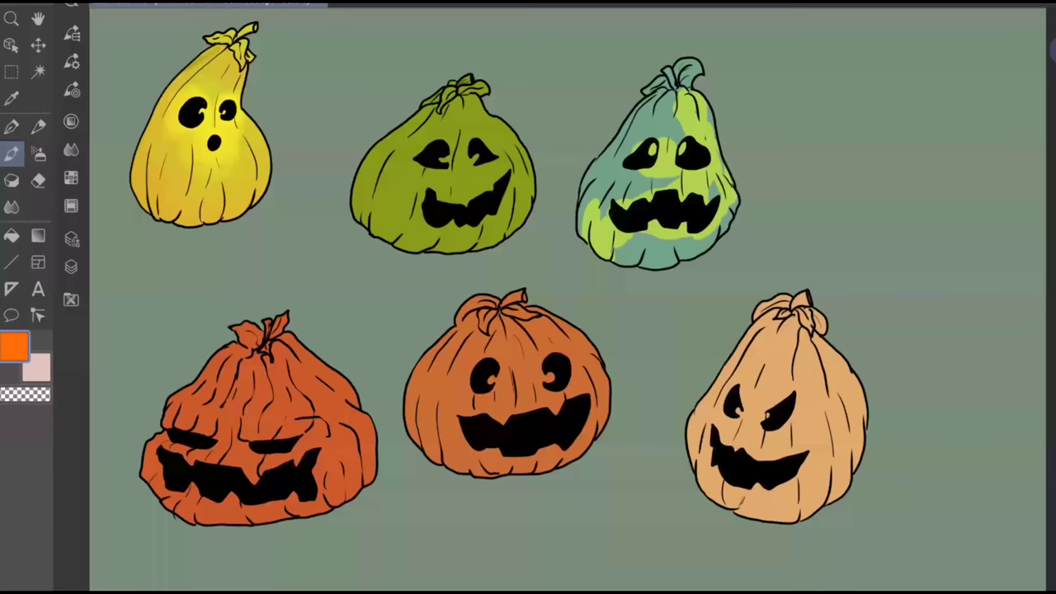
left_click_drag(209, 137, 217, 151)
left_click_drag(175, 122, 190, 102)
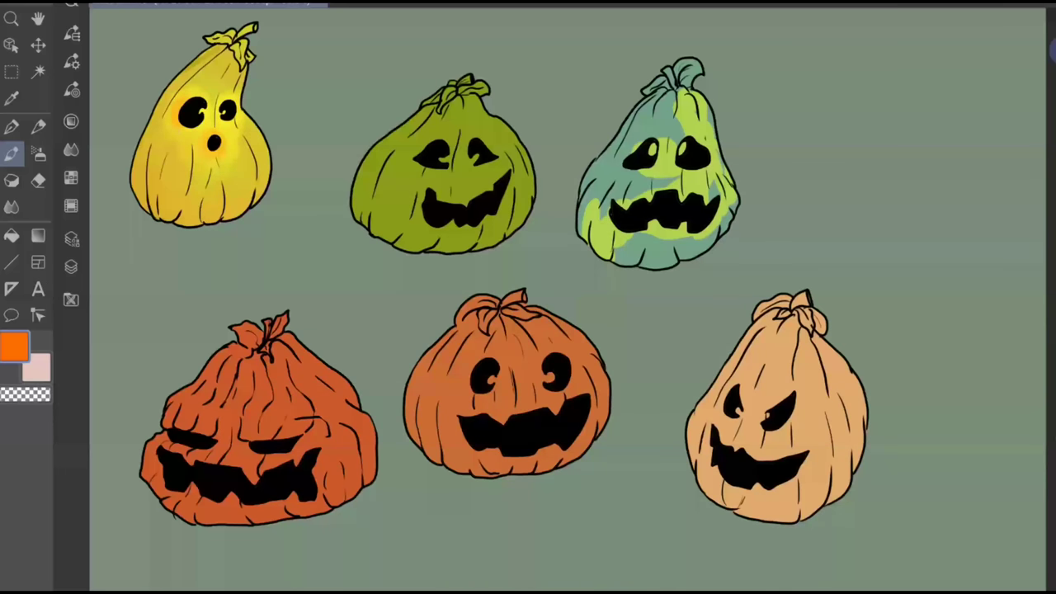
Mix a dark golden ochre and shade the yellow pumpkin's left edge from the base towards the neck
left_click(71, 121)
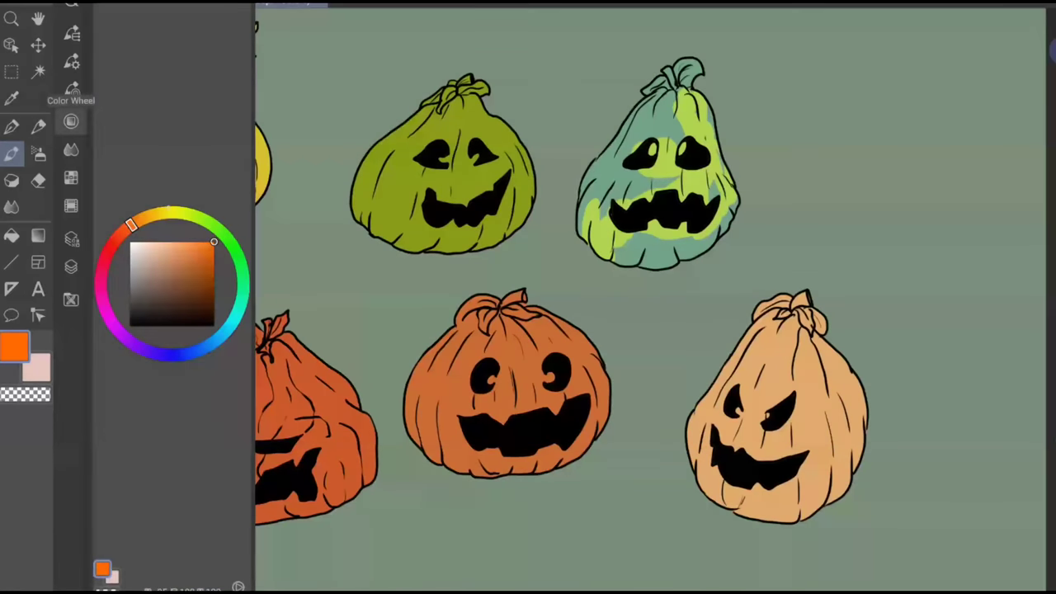
left_click(208, 261)
left_click(149, 216)
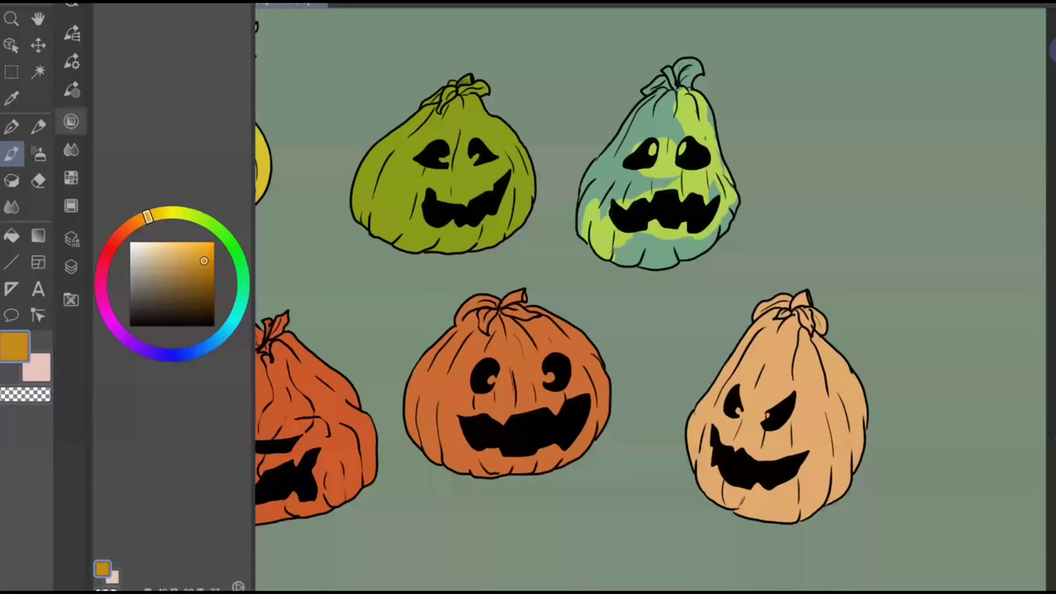
left_click(71, 121)
mouse_move(140, 202)
left_mouse_down()
mouse_move(139, 151)
mouse_move(180, 76)
left_mouse_up()
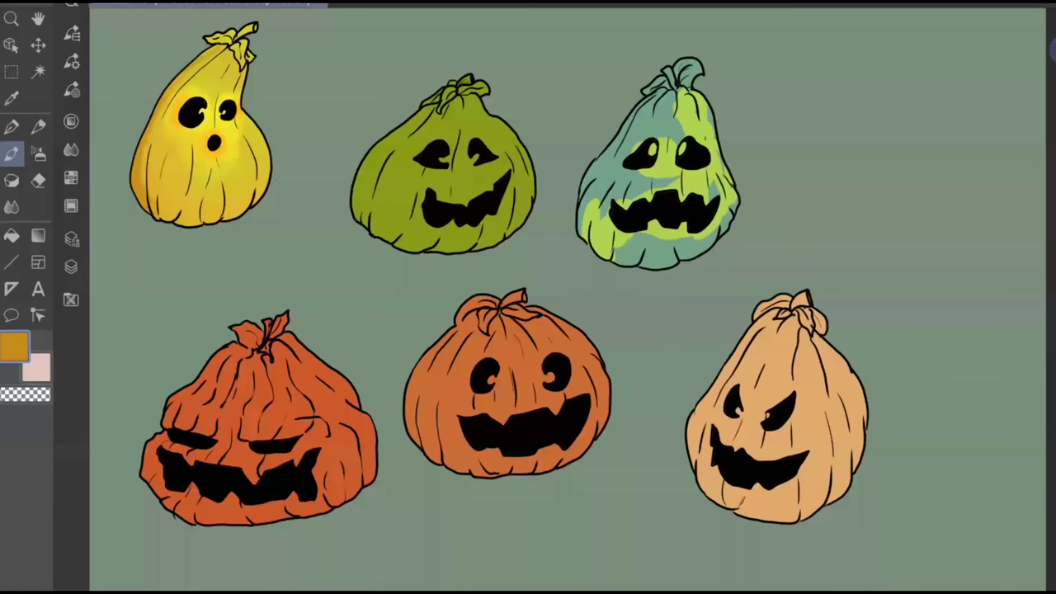
Shade the yellow pumpkin's lower creases, right edge and neck folds with the dark ochre
left_click_drag(158, 217, 160, 177)
mouse_move(167, 220)
left_mouse_down()
mouse_move(167, 205)
mouse_move(190, 219)
mouse_move(186, 198)
left_mouse_up()
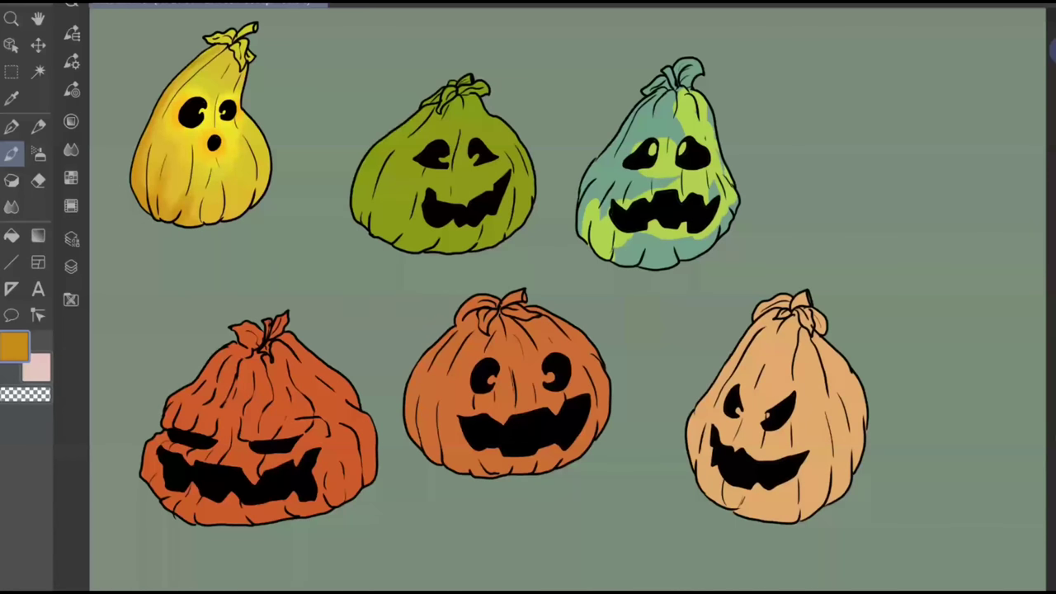
mouse_move(202, 207)
left_mouse_down()
mouse_move(203, 218)
mouse_move(223, 206)
mouse_move(227, 181)
left_mouse_up()
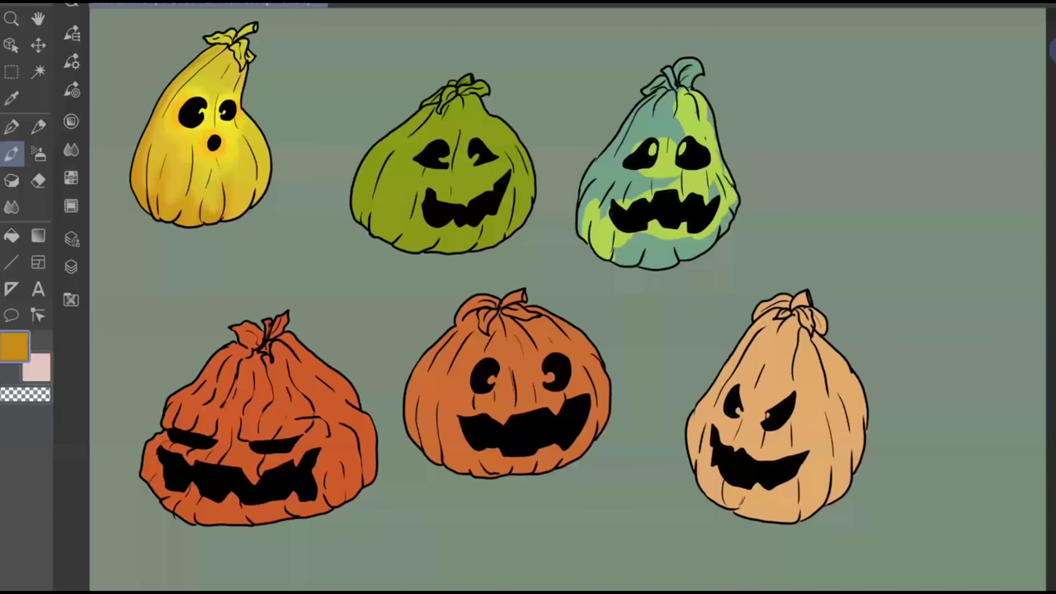
mouse_move(226, 218)
left_mouse_down()
mouse_move(254, 197)
mouse_move(265, 152)
mouse_move(251, 121)
left_mouse_up()
mouse_move(217, 50)
left_mouse_down()
mouse_move(242, 81)
mouse_move(215, 87)
left_mouse_up()
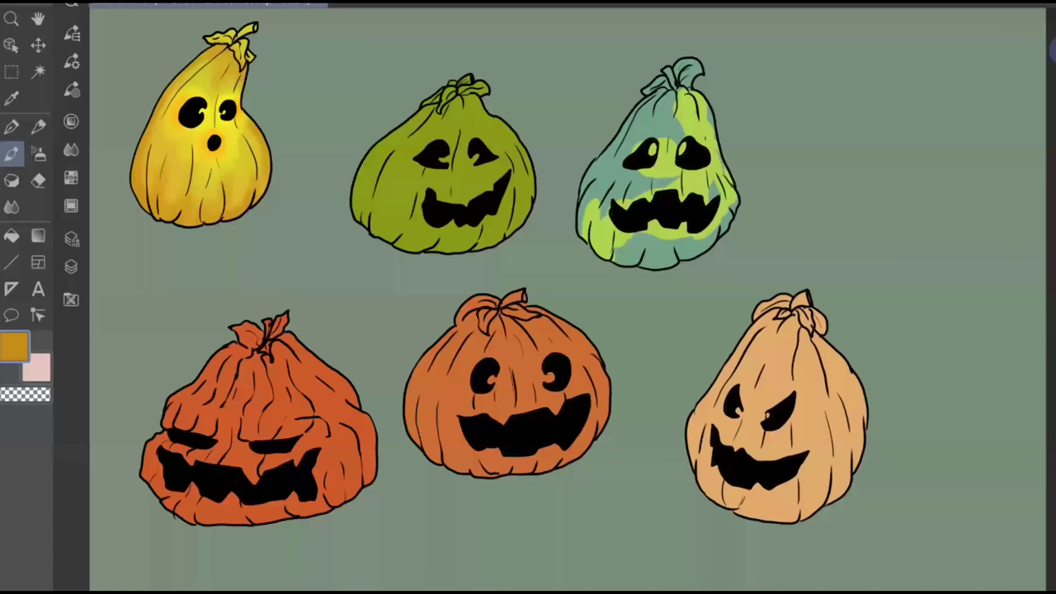
Select the line art on Layer 5 with its transparent pixels locked and mix a dark brown
left_click(71, 266)
left_click(190, 59)
left_click(72, 129)
left_click_drag(207, 266, 198, 296)
left_click(276, 252)
Recolour the yellow pumpkin's left outline and inner crease lines with the dark brown
mouse_move(179, 222)
left_mouse_down()
mouse_move(144, 205)
mouse_move(148, 185)
mouse_move(131, 169)
left_mouse_up()
left_click_drag(152, 118, 203, 52)
left_click_drag(177, 94, 198, 71)
left_click_drag(187, 192, 192, 156)
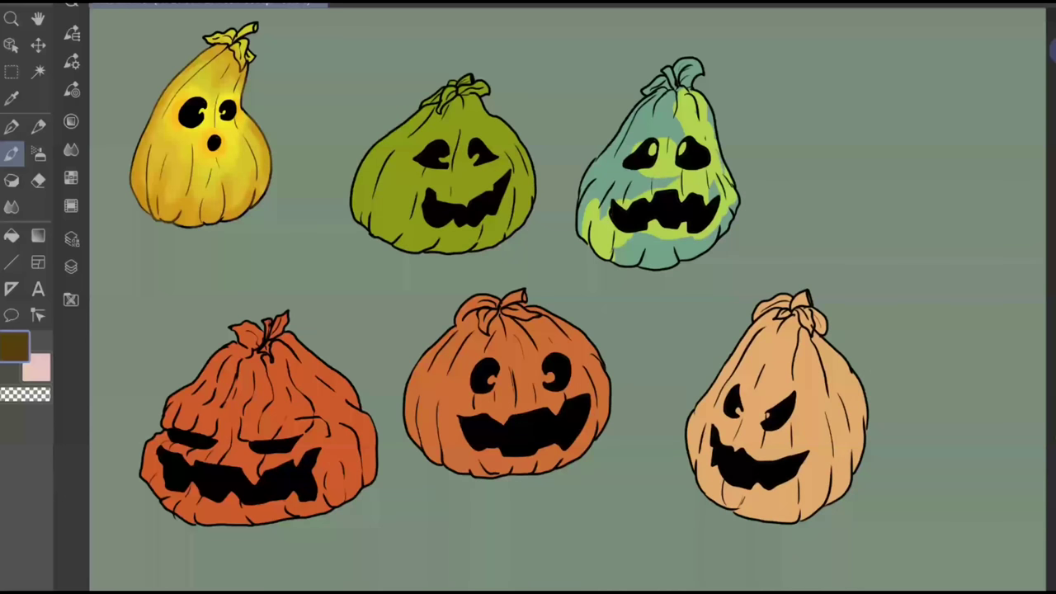
Select Layer 3 and mix a reddish brown for the watercolour brush, checking the brush's settings
left_click(70, 121)
left_click(71, 266)
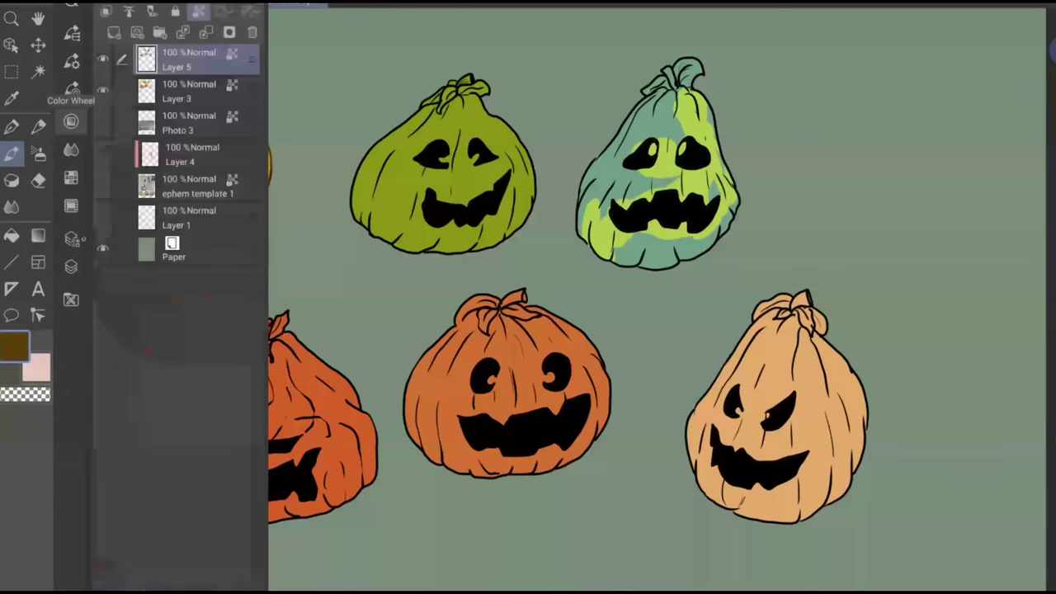
left_click(198, 91)
left_click(71, 121)
left_click(71, 121)
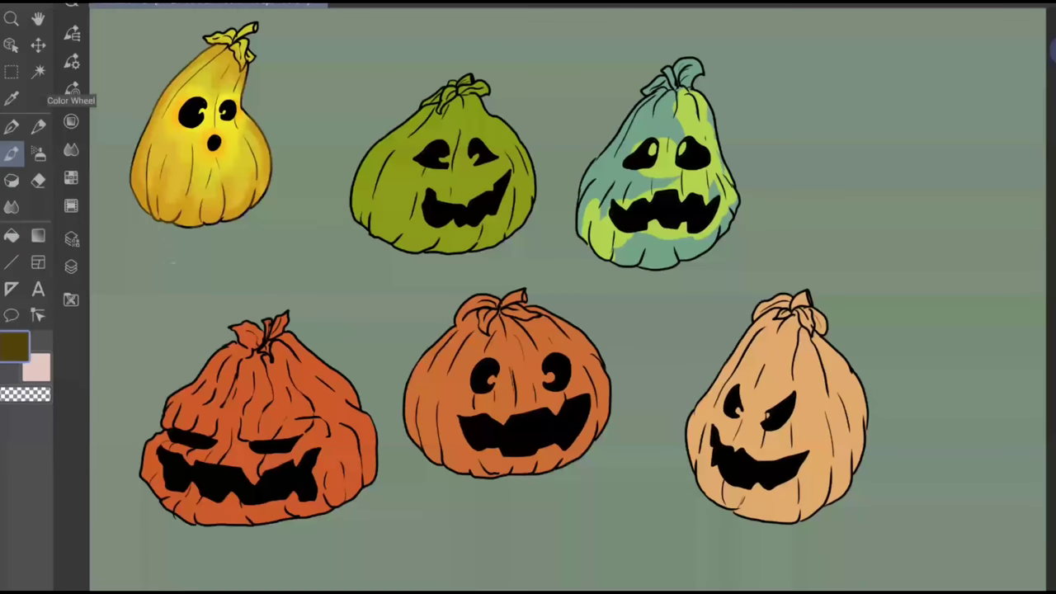
left_click(71, 121)
left_click(197, 284)
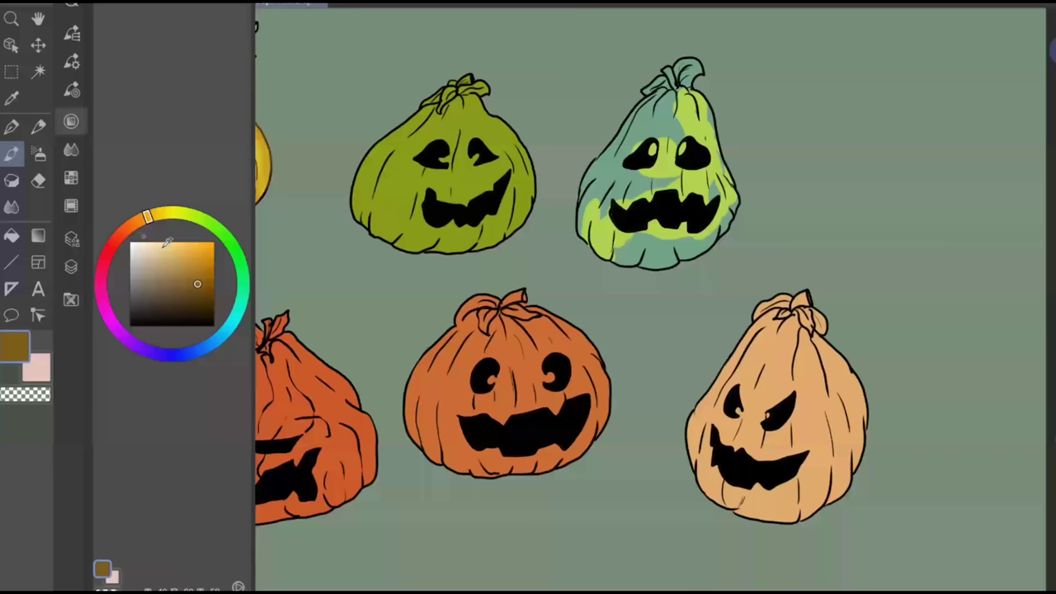
left_click(132, 224)
left_click(72, 61)
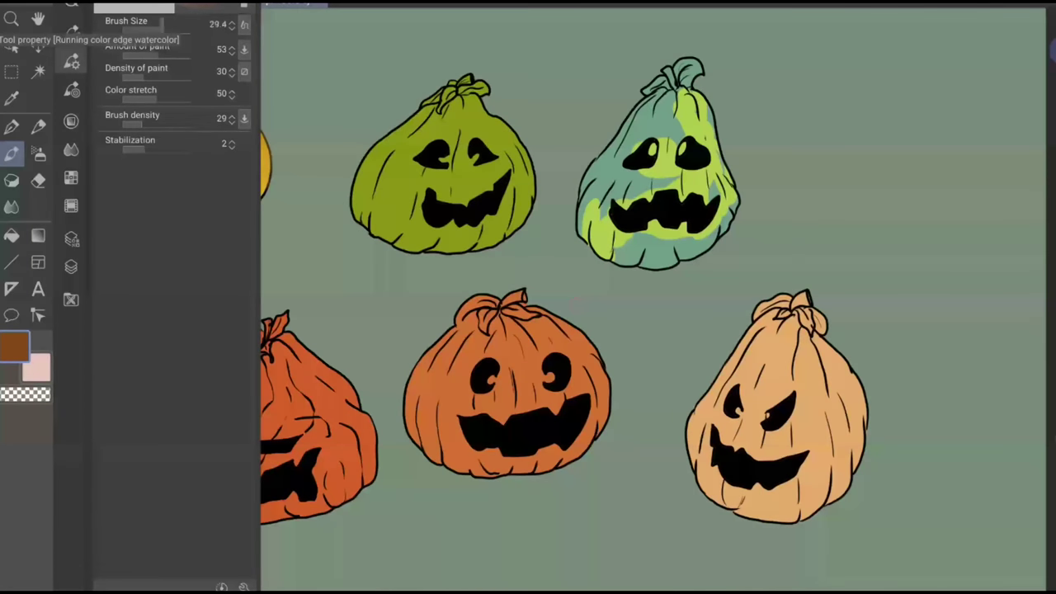
left_click(72, 61)
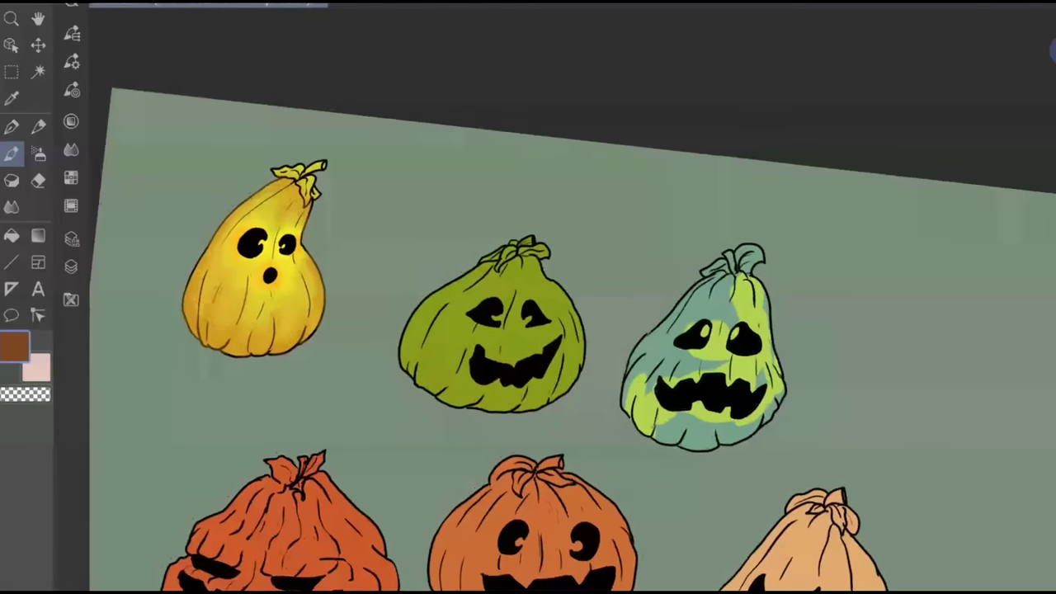
scroll(568, 297, "up", 4)
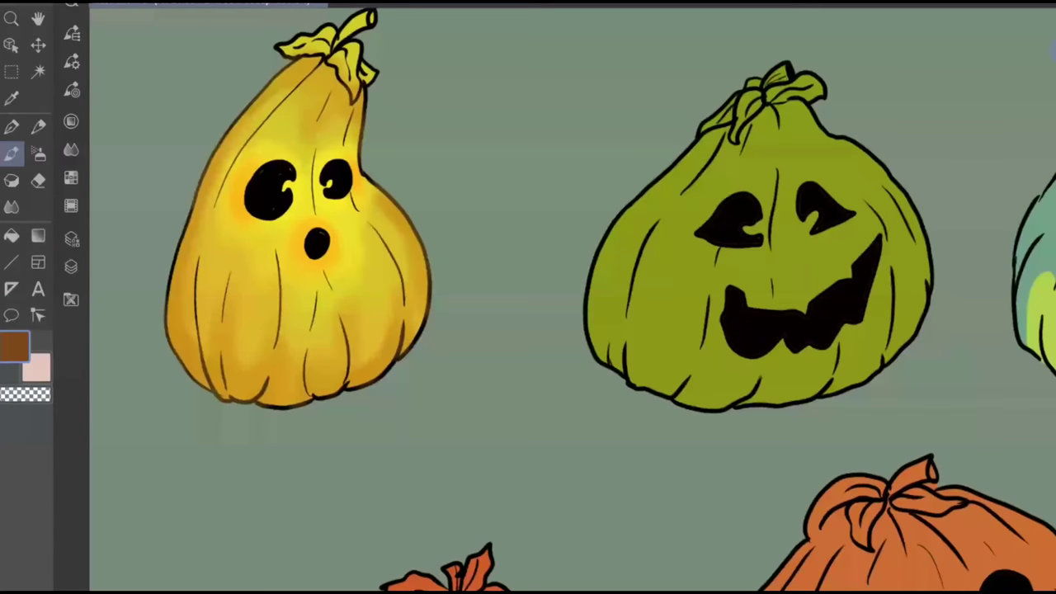
Shade the yellow pumpkin's left edge, lower left side and neck folds with soft reddish-brown strokes
mouse_move(199, 369)
left_mouse_down()
mouse_move(209, 389)
mouse_move(206, 380)
left_mouse_up()
mouse_move(198, 305)
left_mouse_down()
mouse_move(201, 367)
mouse_move(175, 343)
mouse_move(170, 295)
mouse_move(191, 221)
left_mouse_up()
left_click_drag(190, 362, 175, 272)
mouse_move(216, 183)
left_mouse_down()
mouse_move(234, 127)
mouse_move(307, 60)
mouse_move(320, 58)
mouse_move(300, 83)
mouse_move(338, 85)
mouse_move(330, 75)
mouse_move(353, 112)
mouse_move(325, 103)
mouse_move(318, 119)
mouse_move(254, 135)
left_mouse_up()
mouse_move(362, 107)
left_mouse_down()
mouse_move(359, 143)
mouse_move(351, 128)
left_mouse_up()
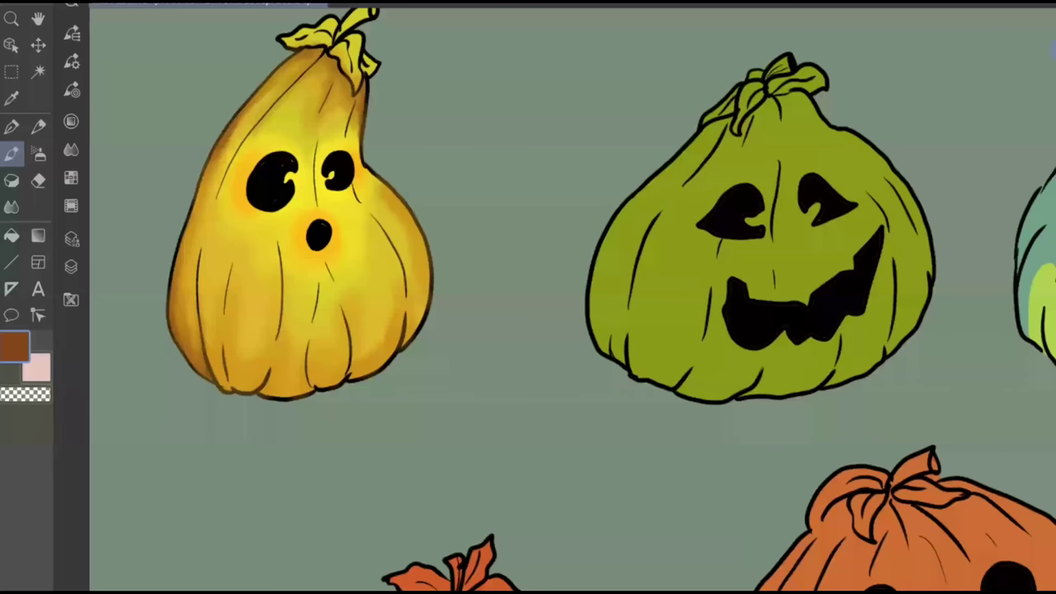
left_click_drag(203, 366, 173, 305)
mouse_move(180, 269)
left_mouse_down()
mouse_move(191, 337)
mouse_move(206, 356)
mouse_move(202, 251)
left_mouse_up()
mouse_move(207, 368)
left_mouse_down()
mouse_move(203, 320)
mouse_move(221, 384)
mouse_move(229, 389)
mouse_move(224, 350)
mouse_move(216, 371)
mouse_move(253, 394)
left_mouse_up()
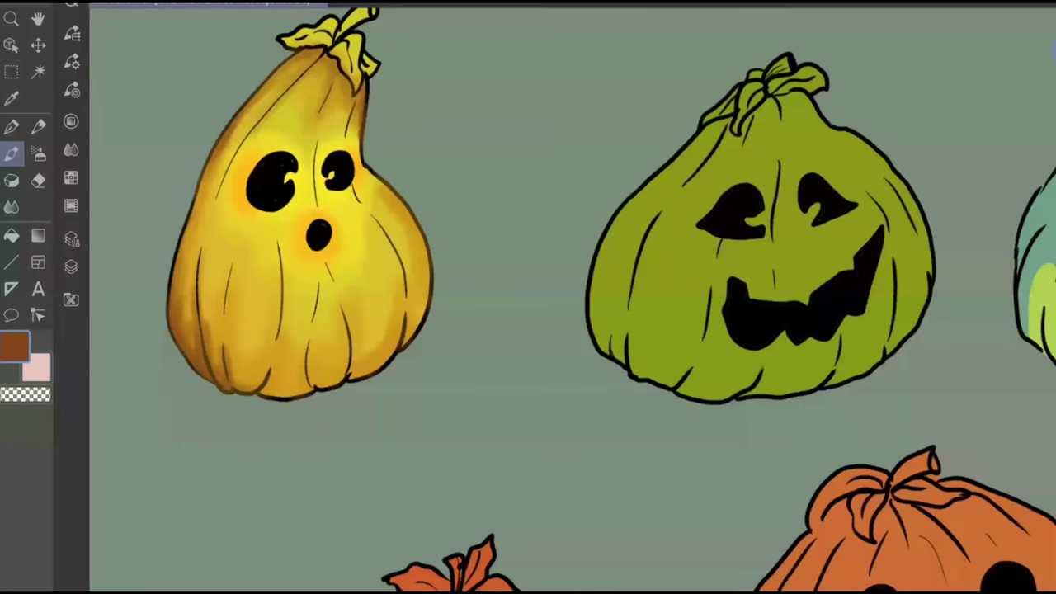
Shade the yellow pumpkin's lower right edge, underside and central creases with the reddish brown
mouse_move(408, 345)
left_mouse_down()
mouse_move(426, 239)
mouse_move(415, 313)
mouse_move(408, 323)
mouse_move(414, 297)
mouse_move(393, 355)
mouse_move(352, 376)
mouse_move(353, 333)
left_mouse_up()
left_click_drag(360, 369, 403, 307)
mouse_move(346, 378)
left_mouse_down()
mouse_move(308, 377)
mouse_move(346, 363)
mouse_move(295, 395)
mouse_move(311, 360)
mouse_move(289, 396)
left_mouse_up()
mouse_move(279, 350)
left_mouse_down()
mouse_move(263, 392)
mouse_move(289, 396)
mouse_move(242, 390)
mouse_move(277, 394)
left_mouse_up()
left_click_drag(281, 316, 278, 337)
mouse_move(283, 282)
left_mouse_down()
mouse_move(280, 334)
mouse_move(289, 330)
left_mouse_up()
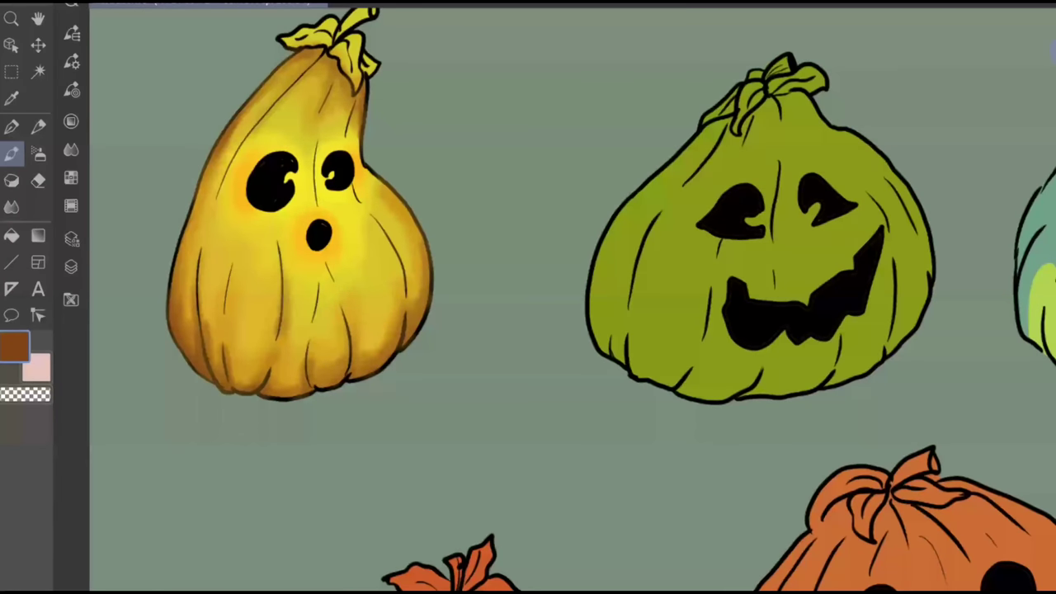
left_click_drag(320, 287, 313, 325)
left_click_drag(334, 275, 325, 286)
left_click_drag(236, 268, 227, 297)
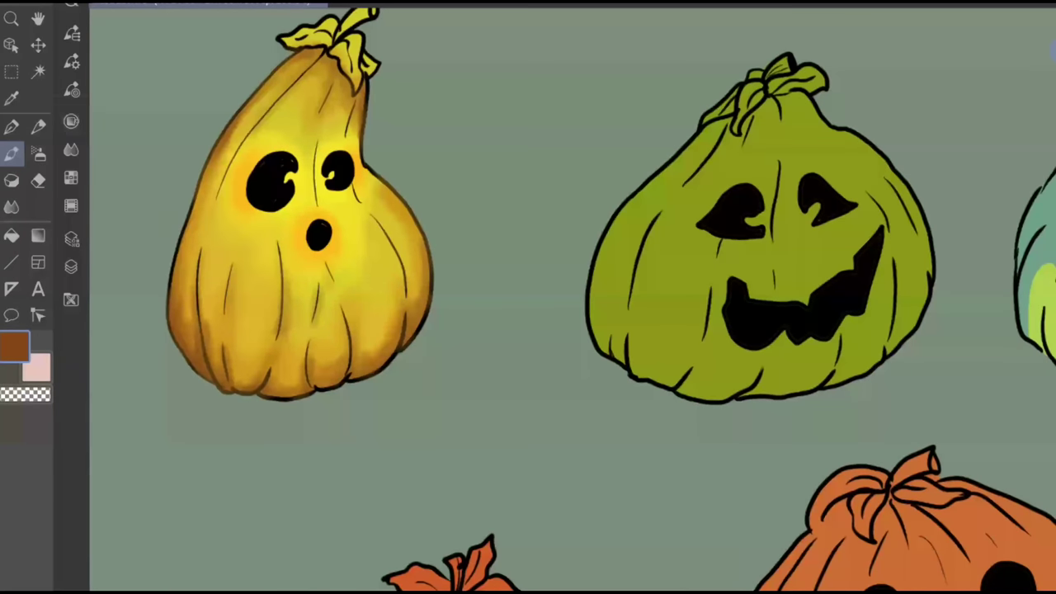
Mix a golden ochre and blend it below the left eye, on the right cheek and between the eyes
left_click(72, 122)
left_click(160, 213)
left_click(199, 249)
mouse_move(160, 214)
left_mouse_down()
mouse_move(144, 217)
mouse_move(153, 215)
left_mouse_up()
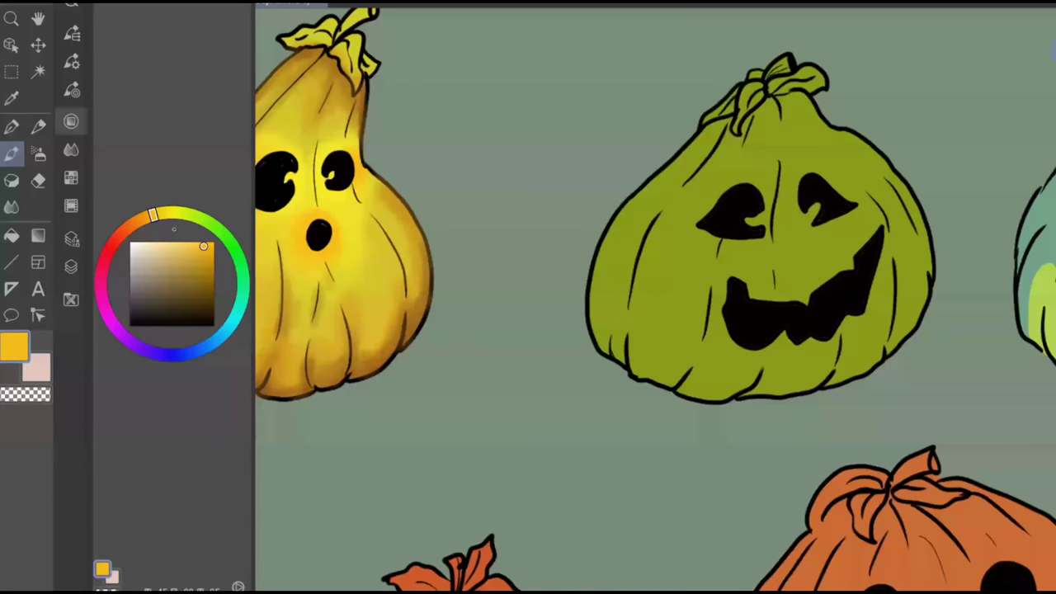
left_click(204, 252)
left_click(72, 121)
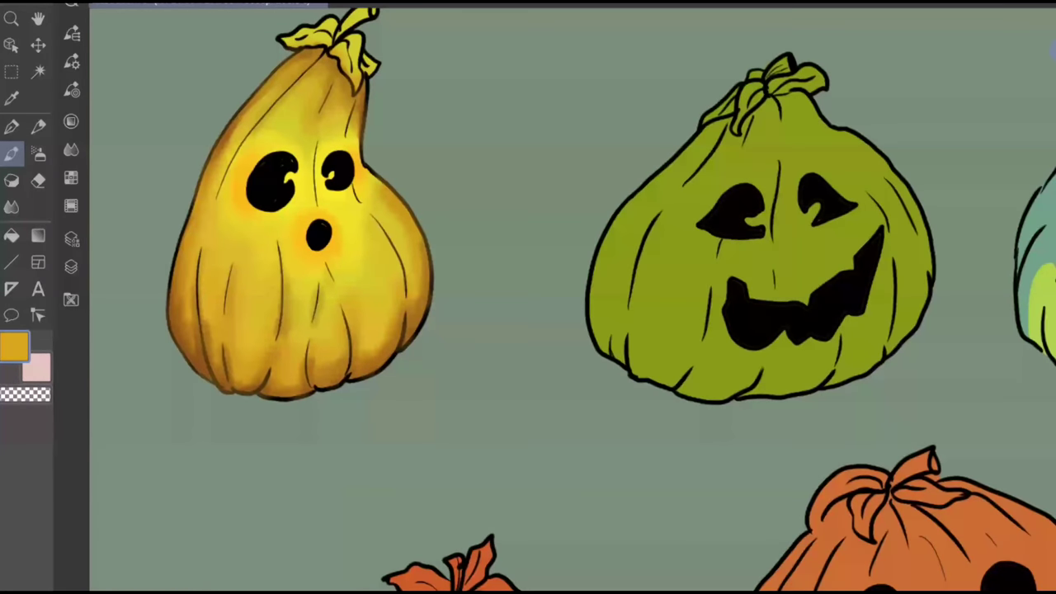
left_click_drag(230, 221, 229, 234)
mouse_move(364, 230)
left_mouse_down()
mouse_move(361, 242)
mouse_move(358, 218)
left_mouse_up()
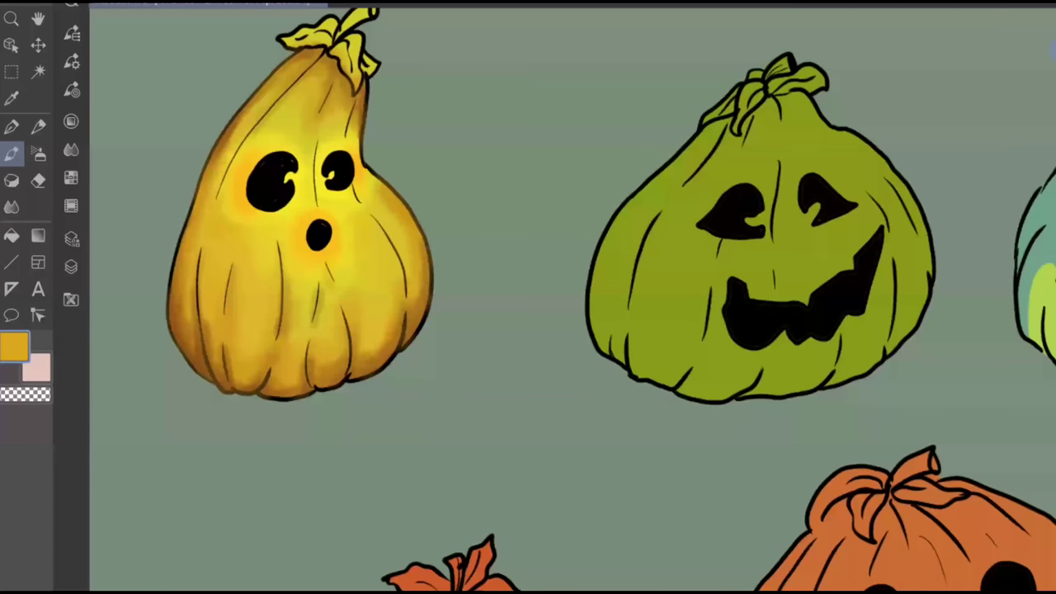
left_click_drag(315, 170, 313, 186)
Deepen the shadows on the yellow pumpkin's lower sides and neck with a dark brown sampled from its outline
left_click(72, 267)
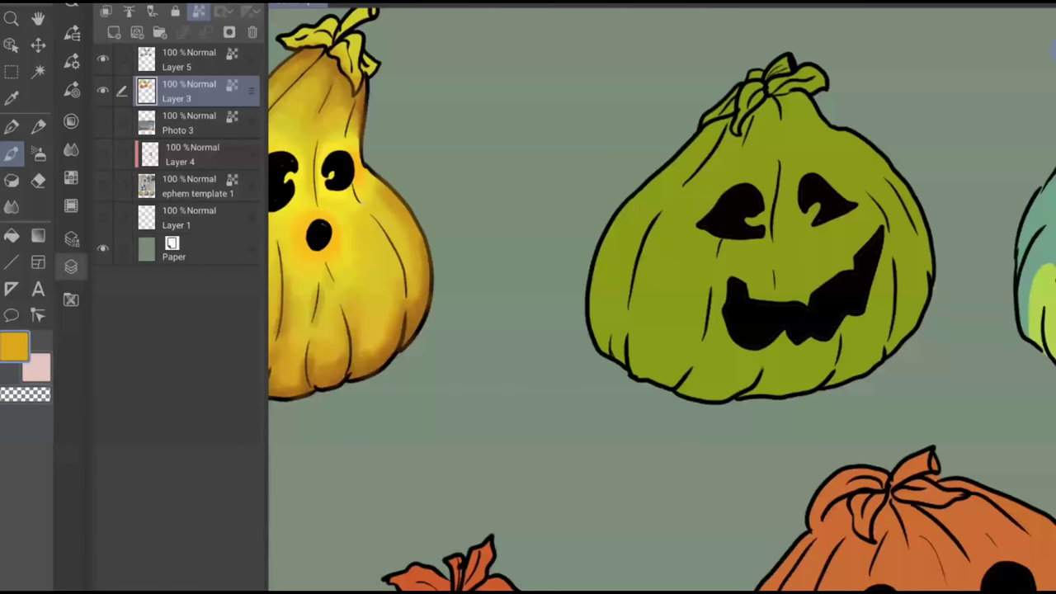
left_click(509, 176)
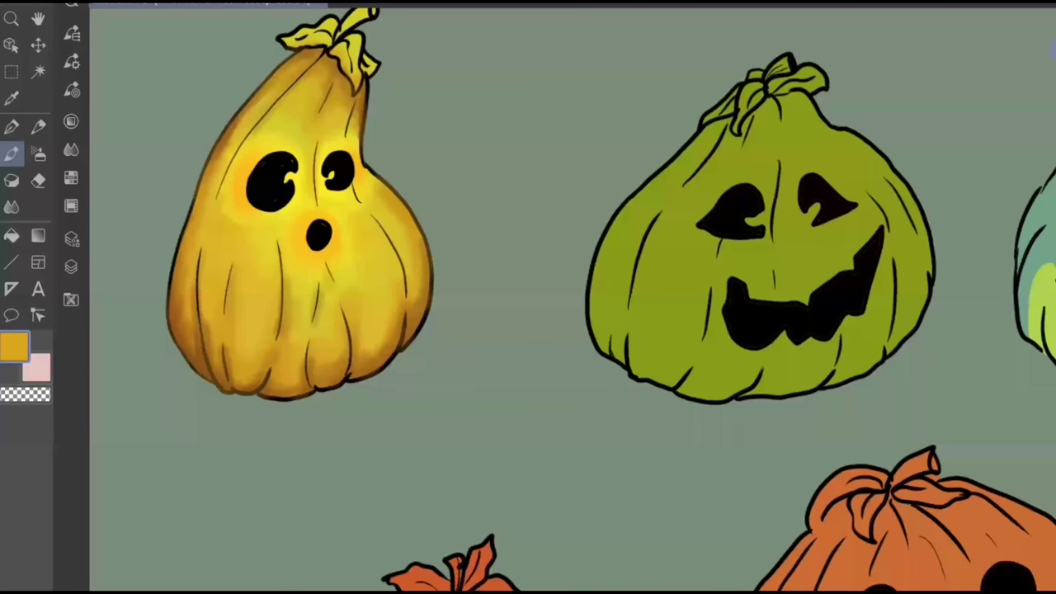
key("i")
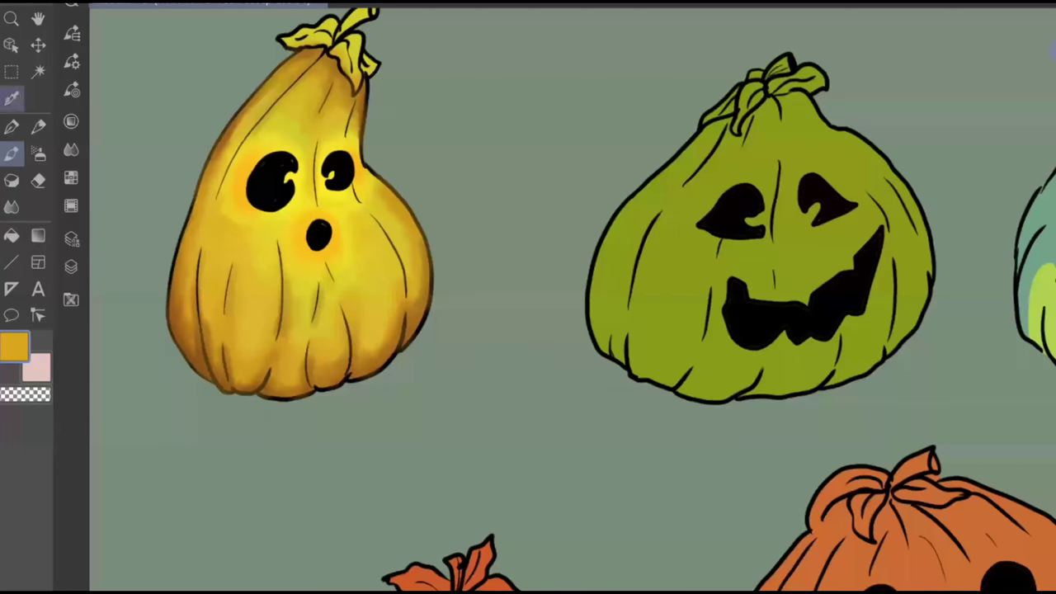
left_click(170, 308)
left_click(171, 305)
left_click(12, 127)
left_click(12, 154)
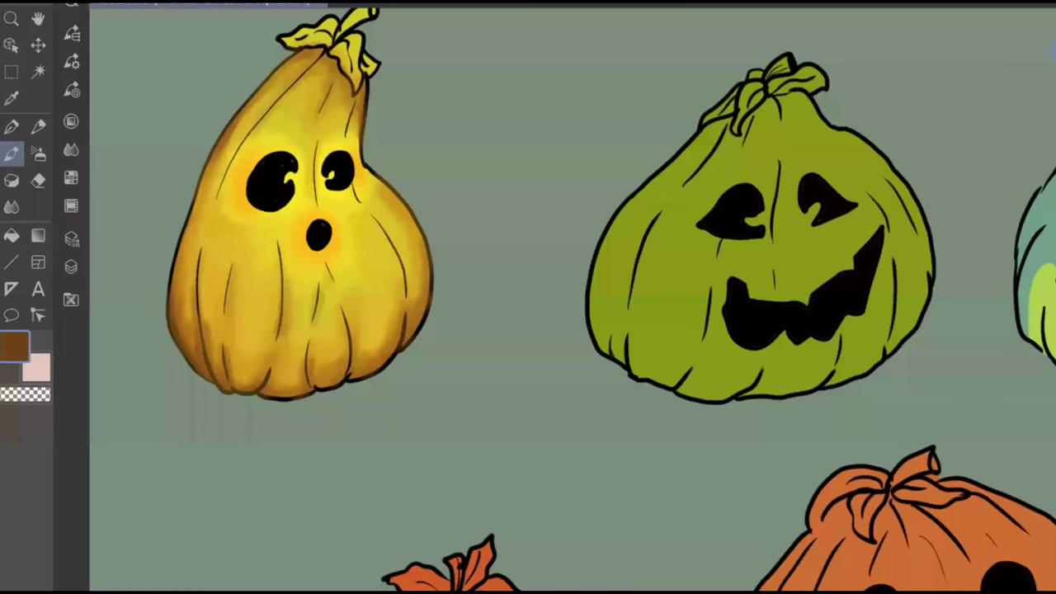
left_click_drag(185, 344, 207, 368)
mouse_move(228, 389)
left_mouse_down()
mouse_move(222, 352)
mouse_move(239, 381)
mouse_move(263, 376)
mouse_move(239, 382)
mouse_move(213, 358)
mouse_move(209, 332)
left_mouse_up()
mouse_move(417, 328)
left_mouse_down()
mouse_move(424, 298)
mouse_move(386, 359)
mouse_move(327, 385)
left_mouse_up()
scroll(528, 297, "down", 1)
mouse_move(323, 55)
left_mouse_down()
mouse_move(301, 71)
mouse_move(303, 41)
mouse_move(282, 68)
mouse_move(341, 66)
mouse_move(358, 94)
mouse_move(347, 123)
left_mouse_up()
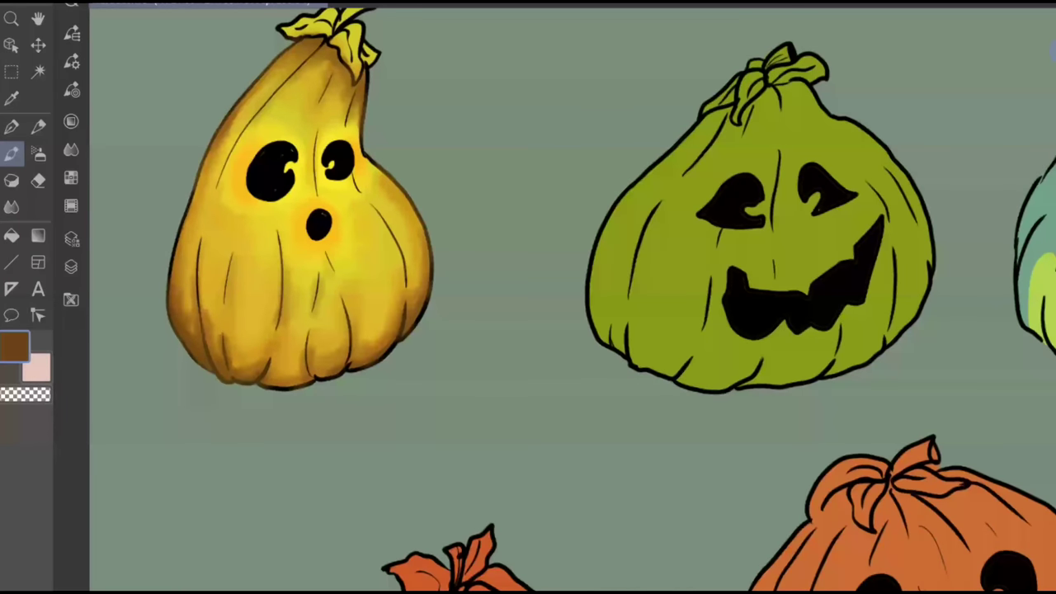
Mix a saturated golden yellow and warm the yellow pumpkin's forehead and both sides of its body
left_click(71, 121)
left_click(153, 215)
left_click(203, 249)
left_click(210, 245)
left_click(71, 121)
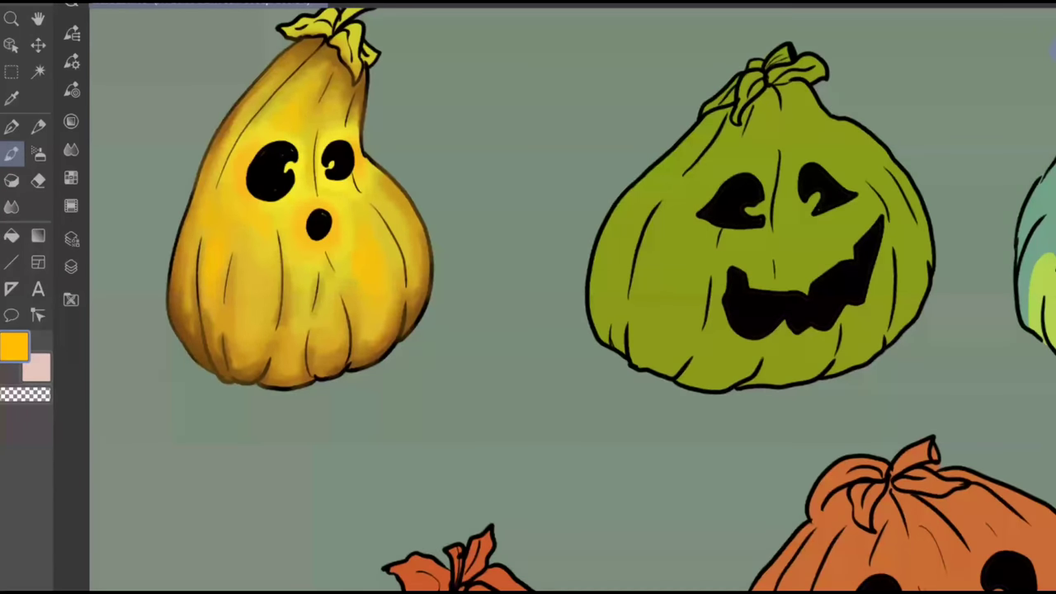
Mix a lighter yellow and add soft highlights on the pumpkin's left, right and centre ribs
left_click(71, 122)
left_click_drag(155, 214, 161, 213)
left_click(199, 243)
left_click(71, 122)
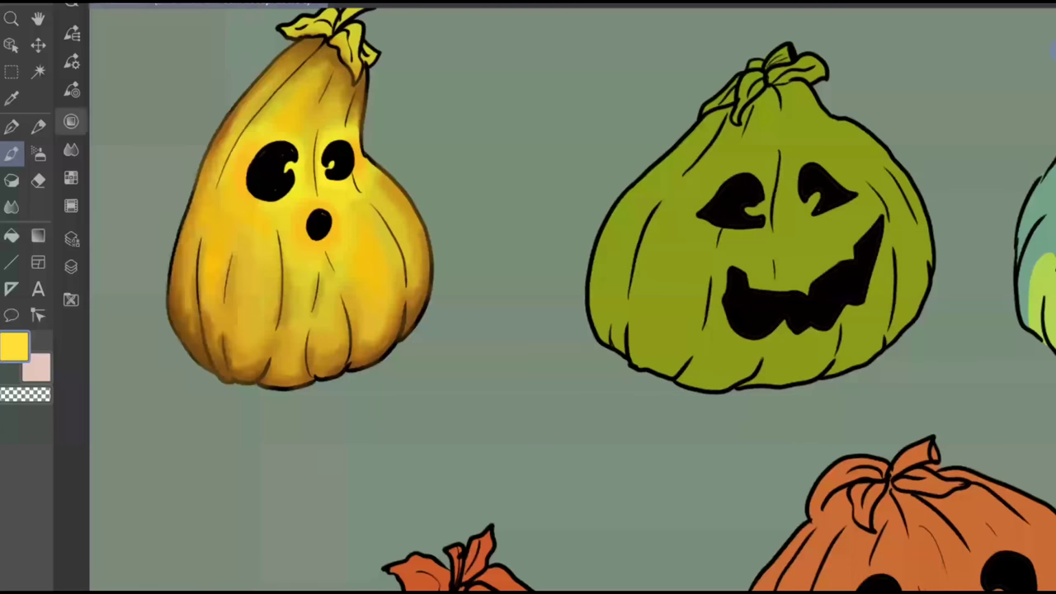
left_click_drag(213, 251, 214, 261)
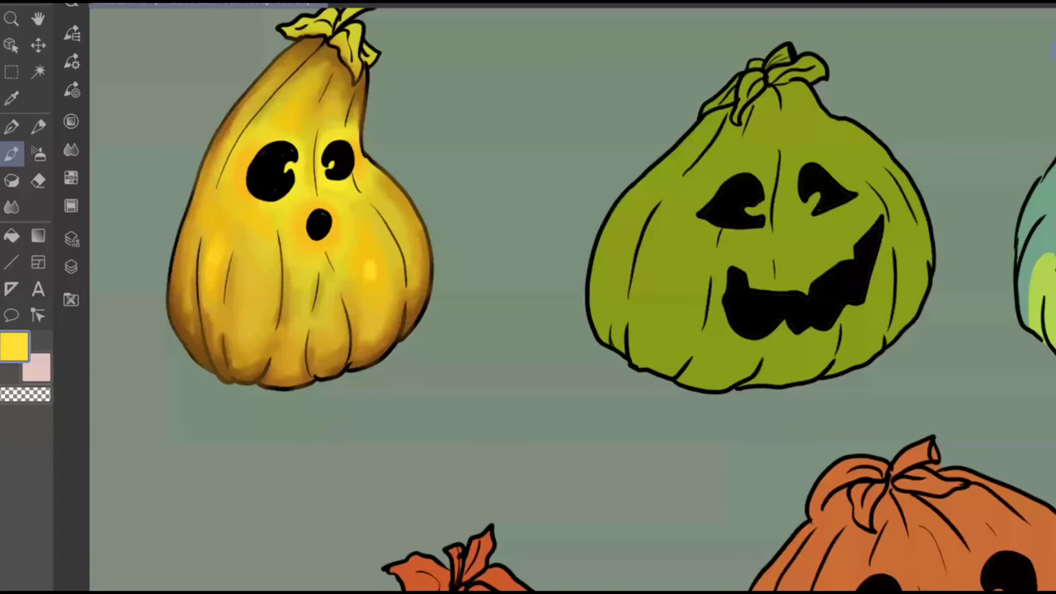
left_click_drag(371, 279, 377, 287)
mouse_move(300, 285)
left_mouse_down()
mouse_move(290, 298)
mouse_move(308, 295)
left_mouse_up()
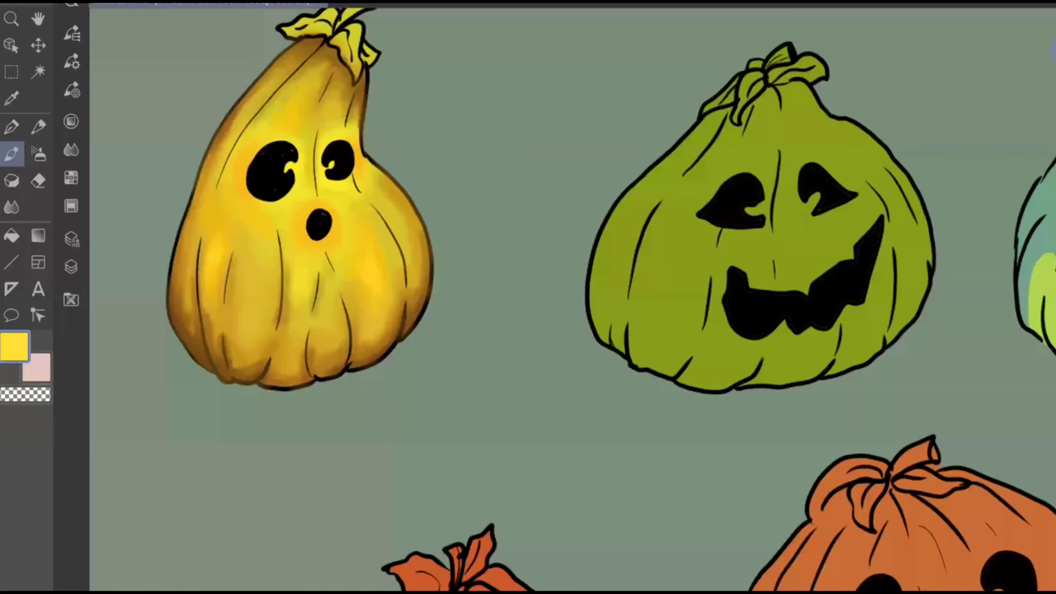
Add light yellow highlights to the bottom centre fold and the broad rib left of centre
mouse_move(327, 330)
left_mouse_down()
mouse_move(337, 366)
mouse_move(287, 359)
left_mouse_up()
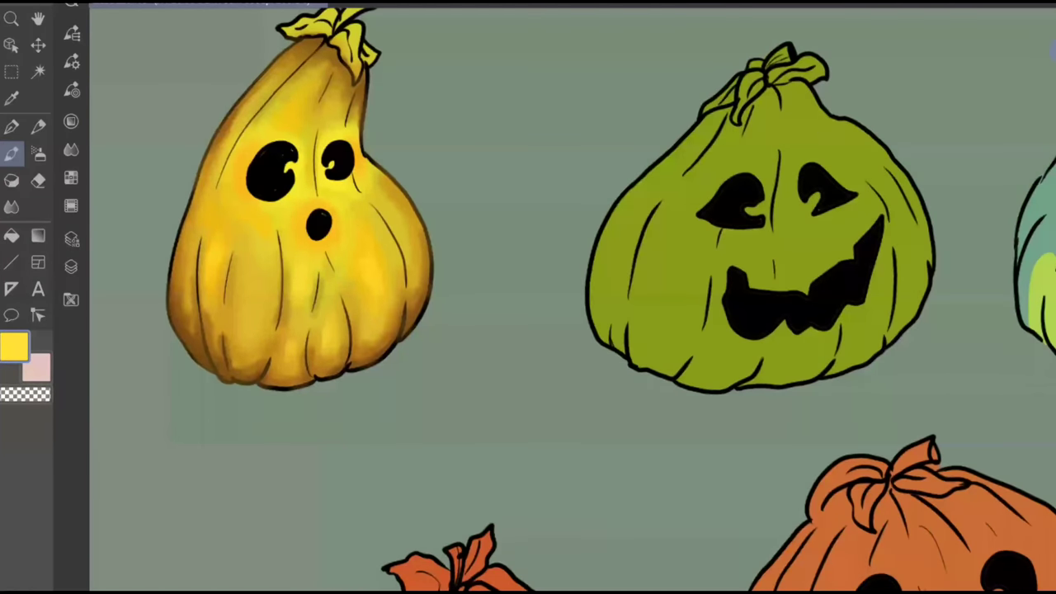
left_click_drag(253, 287, 254, 321)
left_click_drag(263, 282, 262, 323)
mouse_move(245, 282)
left_mouse_down()
mouse_move(245, 299)
mouse_move(267, 319)
left_mouse_up()
left_click_drag(258, 265, 258, 273)
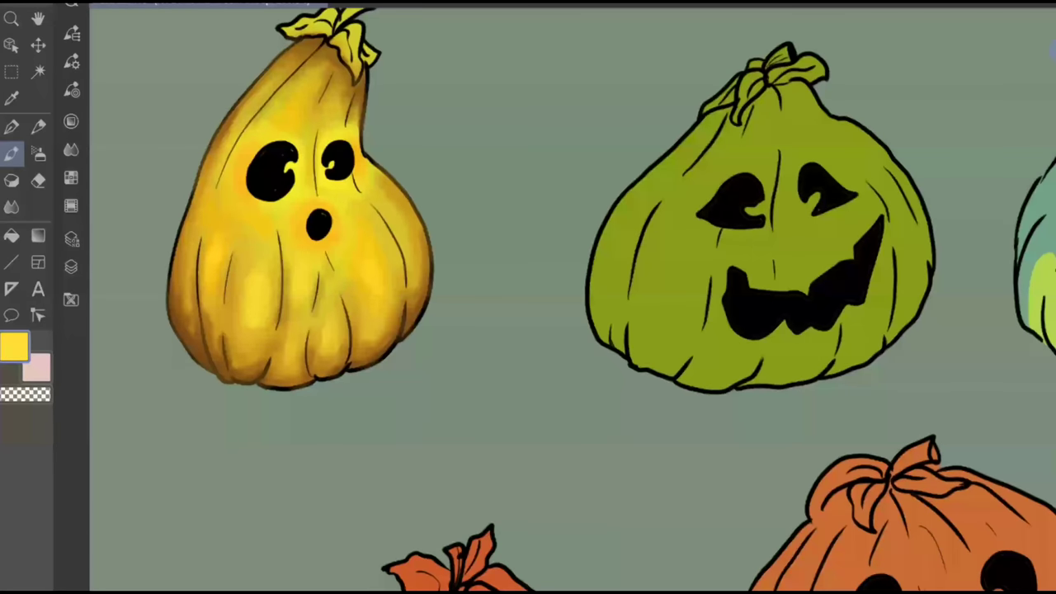
scroll(516, 198, "down", 5)
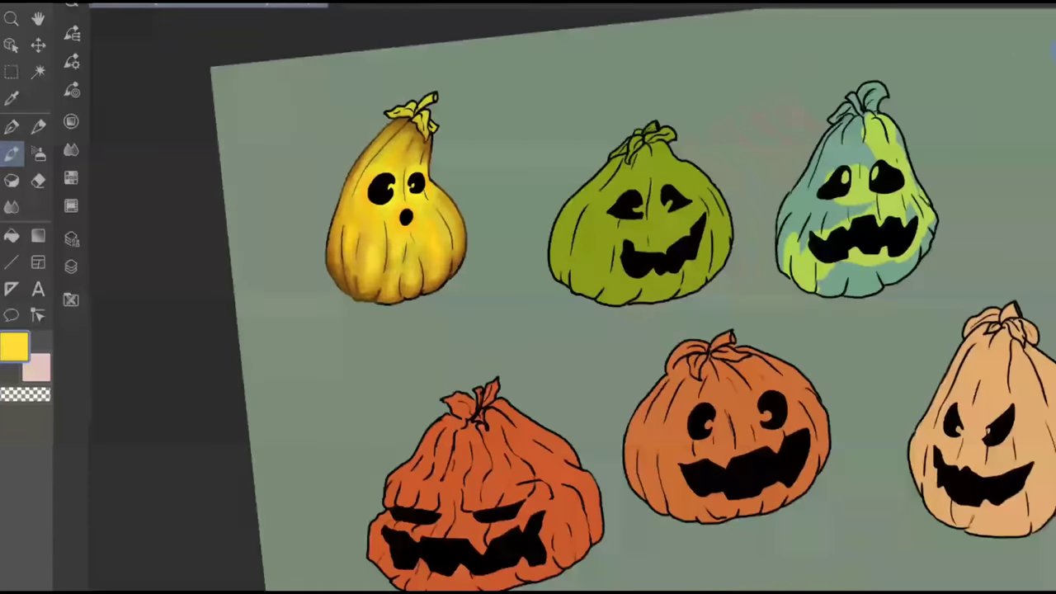
scroll(498, 141, "up", 5)
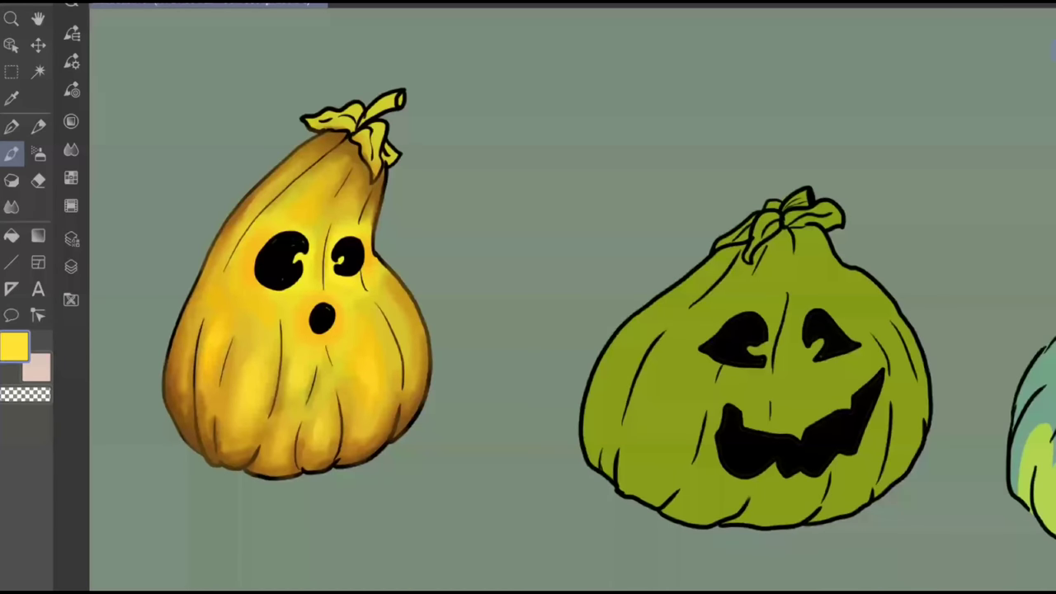
Paint solid white pen highlights inside the yellow pumpkin's eyes and mouth on Layer 5
left_click(71, 267)
left_click(190, 59)
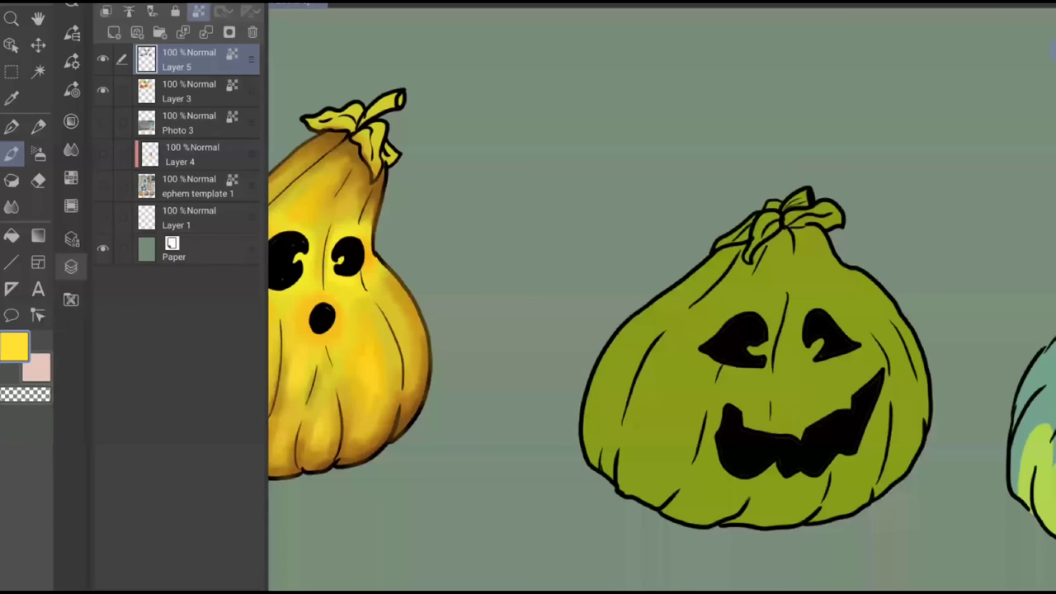
left_click(71, 266)
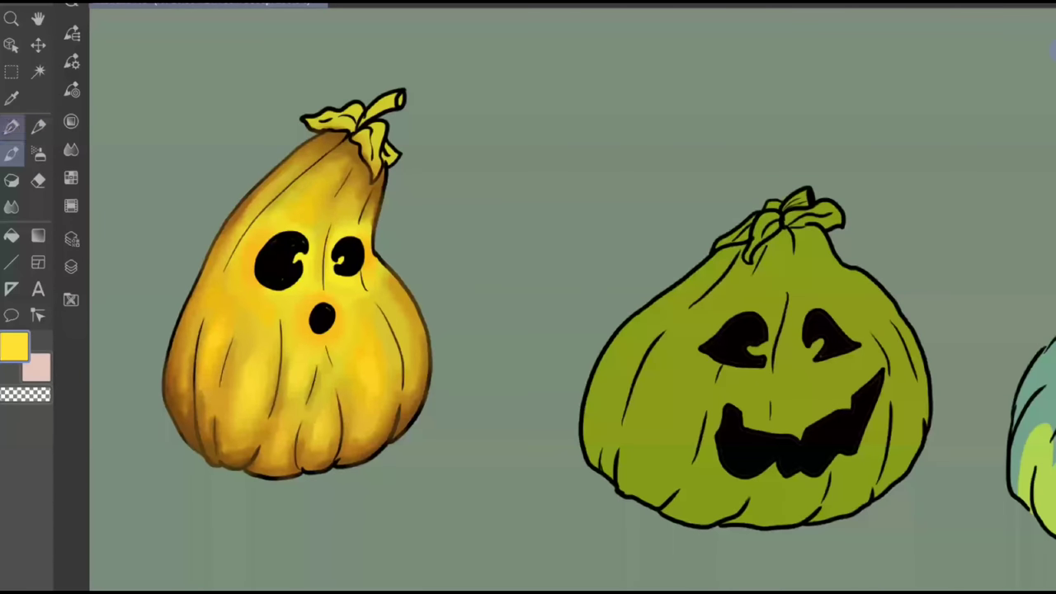
left_click(11, 127)
left_click(71, 122)
left_click(129, 240)
left_click(129, 239)
left_click(71, 121)
left_click_drag(276, 260, 280, 255)
left_click_drag(347, 262, 353, 255)
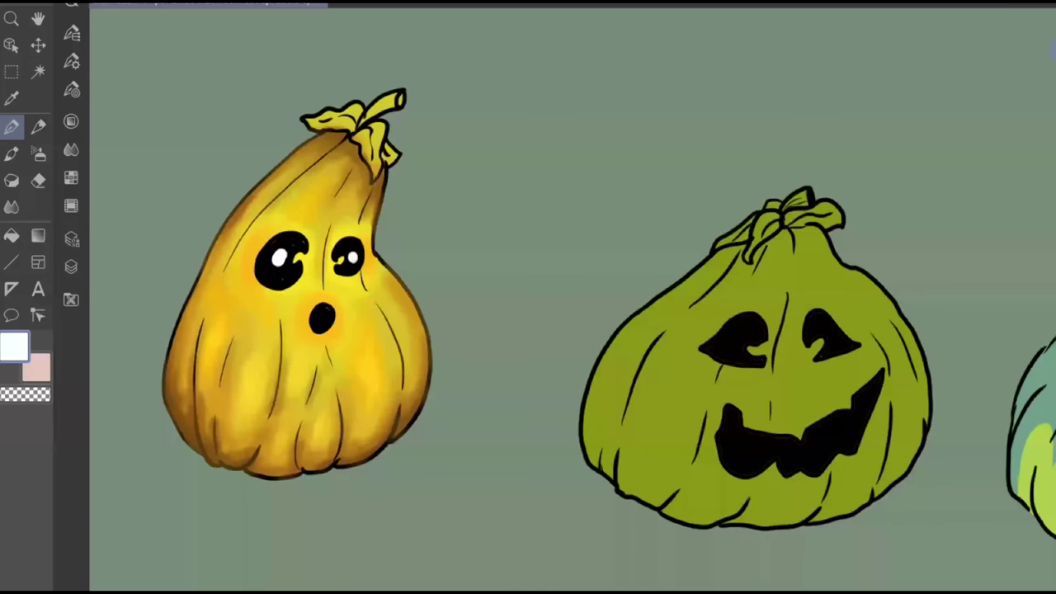
left_click(322, 317)
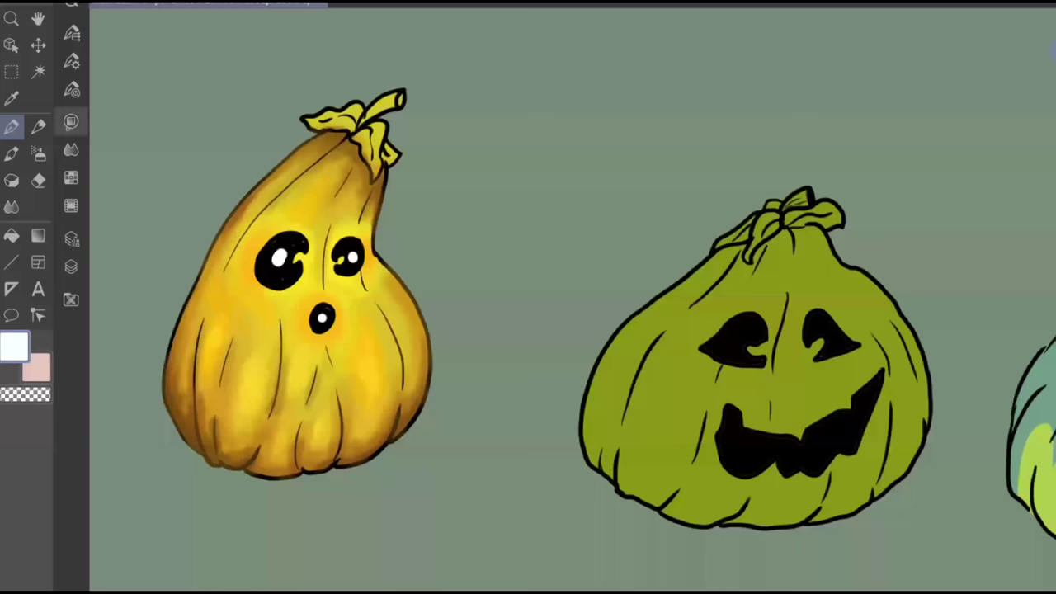
Reduce the size of the Running color edge watercolor brush and mix a saturated orange
left_click(12, 154)
left_click(72, 62)
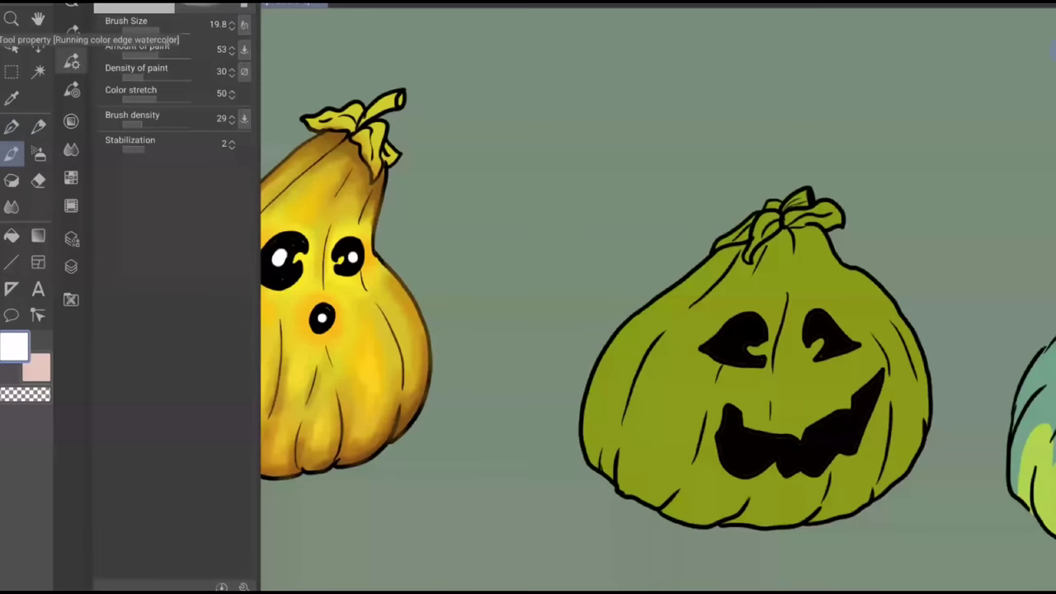
left_click_drag(160, 30, 151, 30)
left_click(71, 122)
left_click_drag(160, 212, 127, 224)
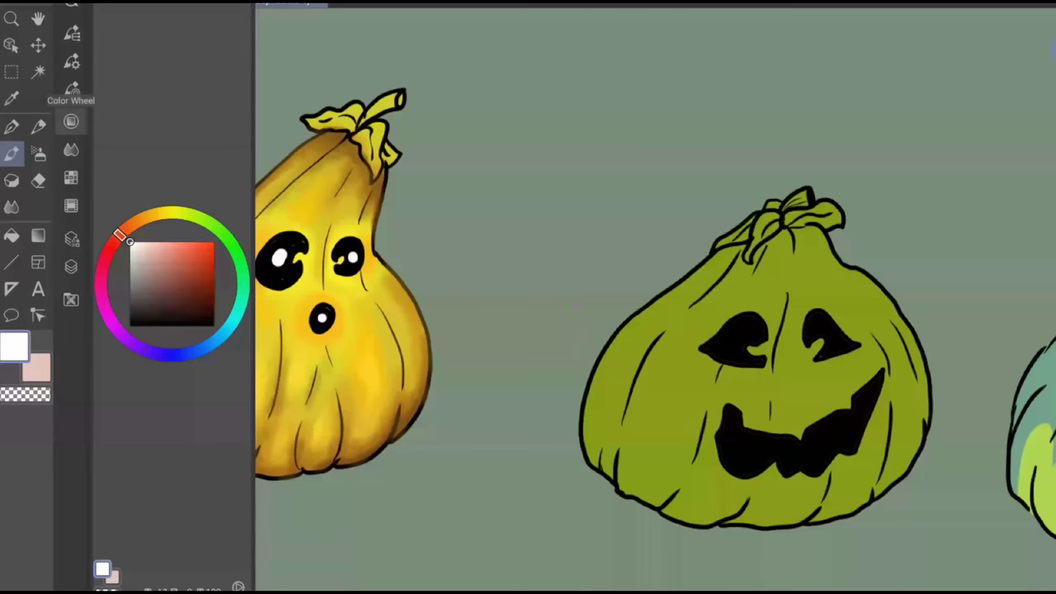
left_click(199, 248)
left_click_drag(195, 253, 205, 243)
left_click(273, 258)
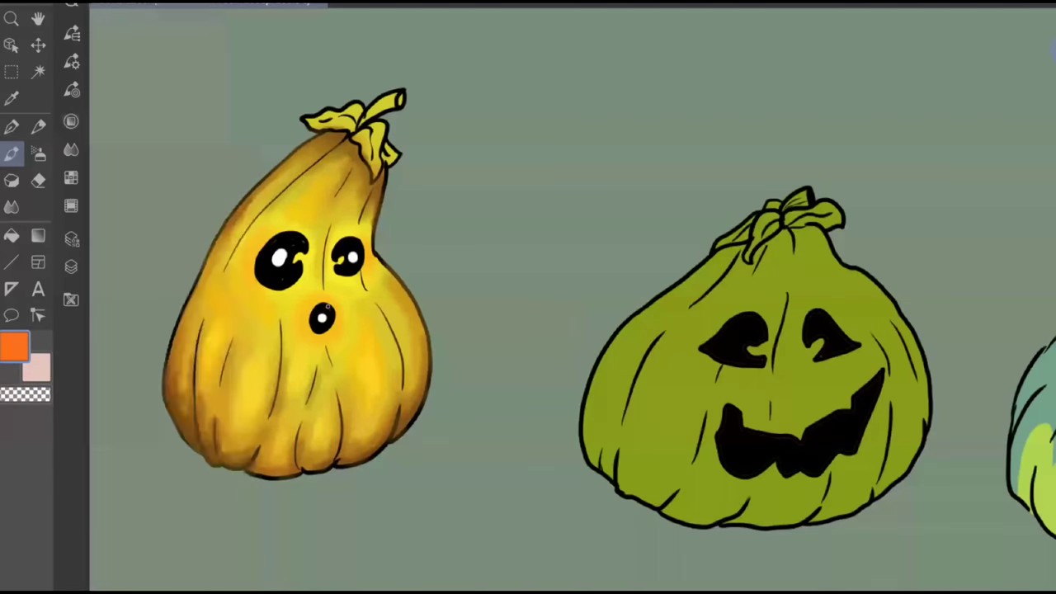
mouse_move(275, 250)
left_mouse_down()
mouse_move(271, 260)
mouse_move(282, 249)
mouse_move(269, 257)
mouse_move(286, 251)
mouse_move(285, 265)
mouse_move(274, 269)
left_mouse_up()
key("p")
key("ctrl+z")
key("ctrl+z")
key("ctrl+z")
Ring the white highlights in both eyes and the mouth with orange pen lines, blending the eyes with the watercolour brush
left_click_drag(274, 269, 270, 259)
mouse_move(347, 259)
left_mouse_down()
mouse_move(351, 250)
mouse_move(355, 264)
left_mouse_up()
mouse_move(315, 320)
left_mouse_down()
mouse_move(327, 312)
mouse_move(318, 325)
left_mouse_up()
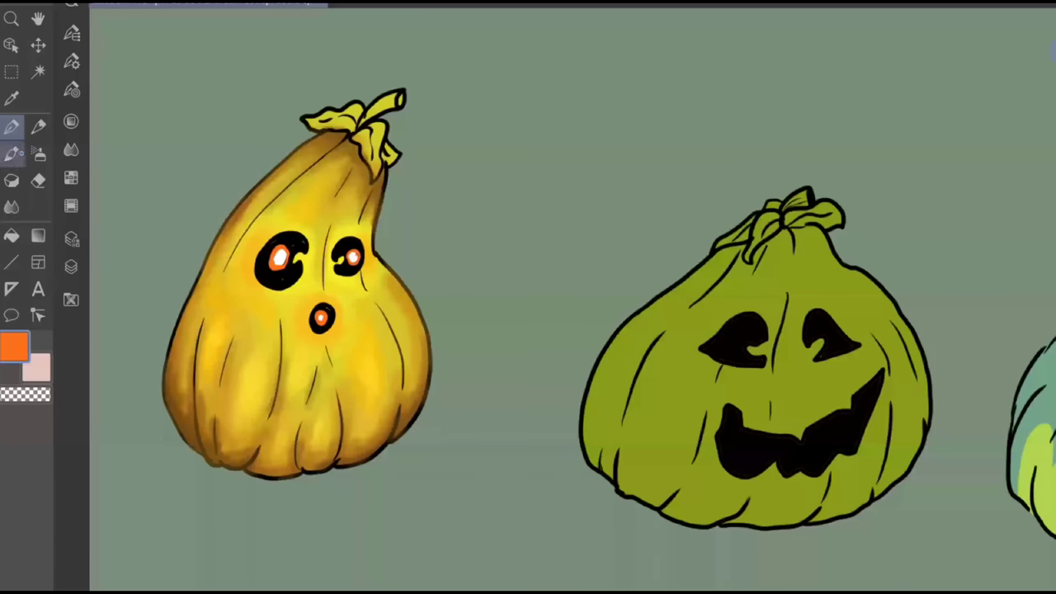
left_click(12, 155)
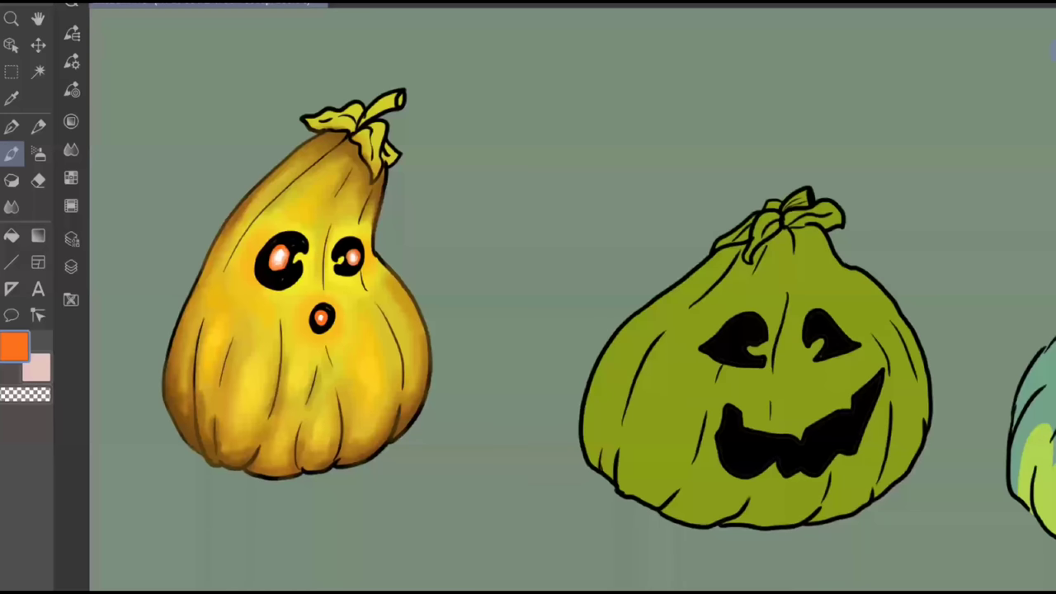
Set the watercolour brush size to 14.1 and paint a soft white glow inside the yellow pumpkin's mouth
left_click(71, 121)
left_click(130, 242)
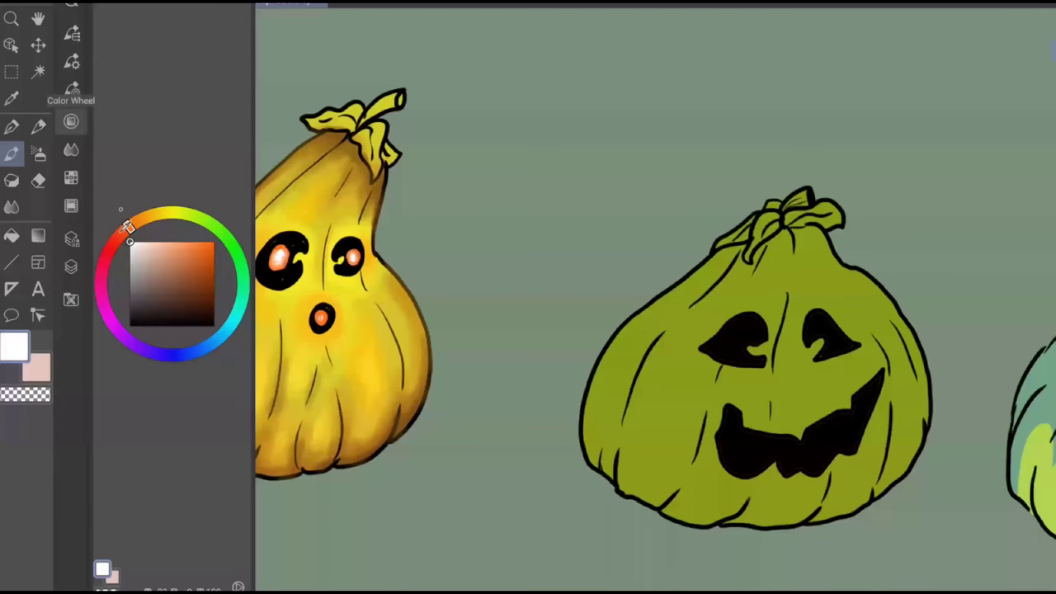
left_click(72, 62)
left_click_drag(149, 31, 157, 31)
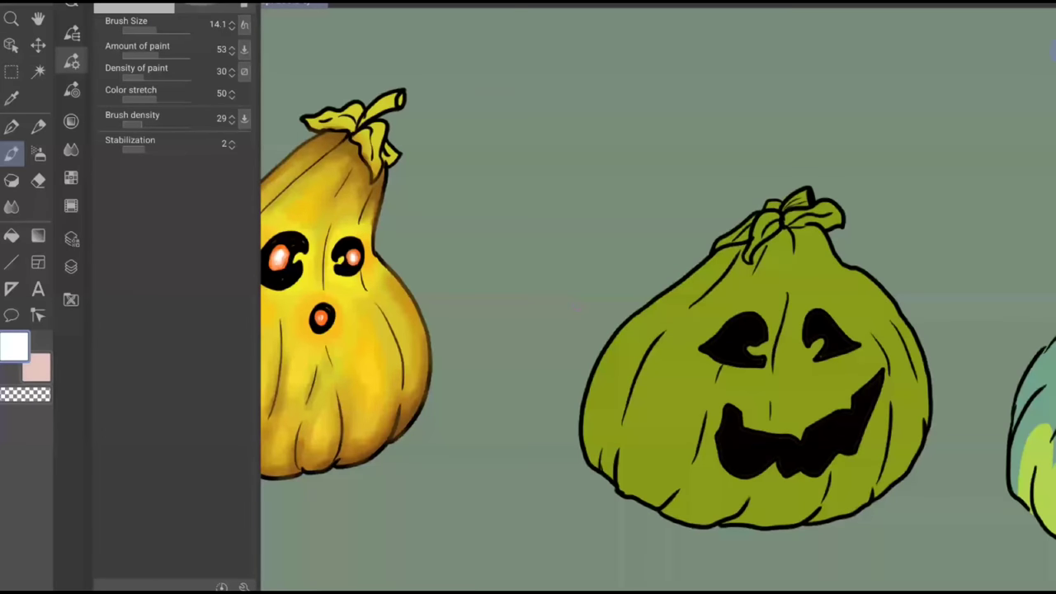
left_click(71, 61)
scroll(245, 445, "up", 5)
left_click_drag(527, 99, 476, 267)
scroll(519, 140, "up", 3)
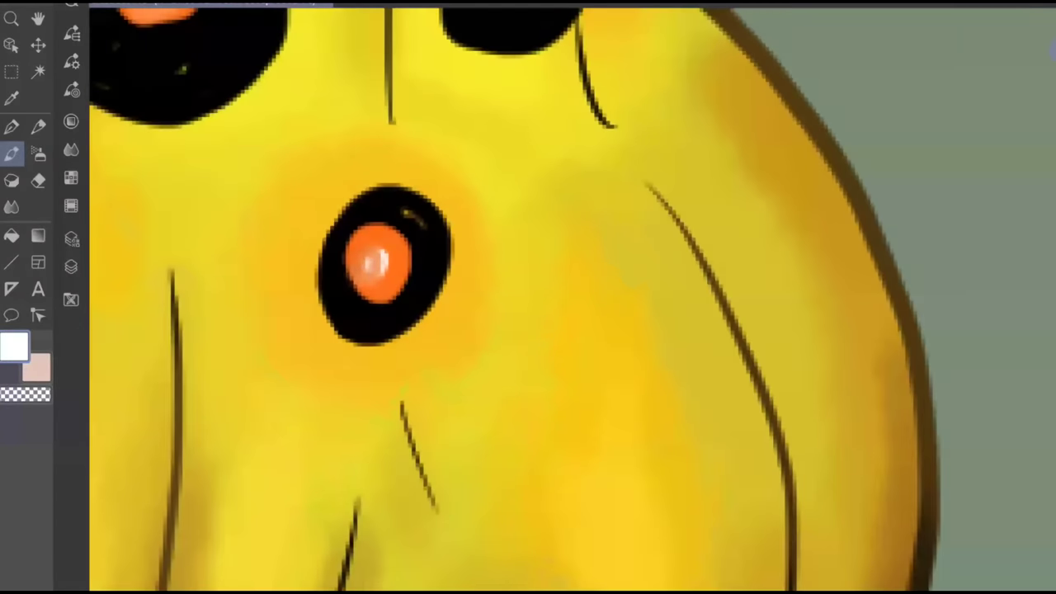
mouse_move(388, 255)
left_mouse_down()
mouse_move(367, 272)
mouse_move(388, 280)
mouse_move(396, 247)
mouse_move(380, 289)
mouse_move(351, 234)
mouse_move(386, 219)
mouse_move(417, 285)
mouse_move(351, 290)
mouse_move(350, 256)
left_mouse_up()
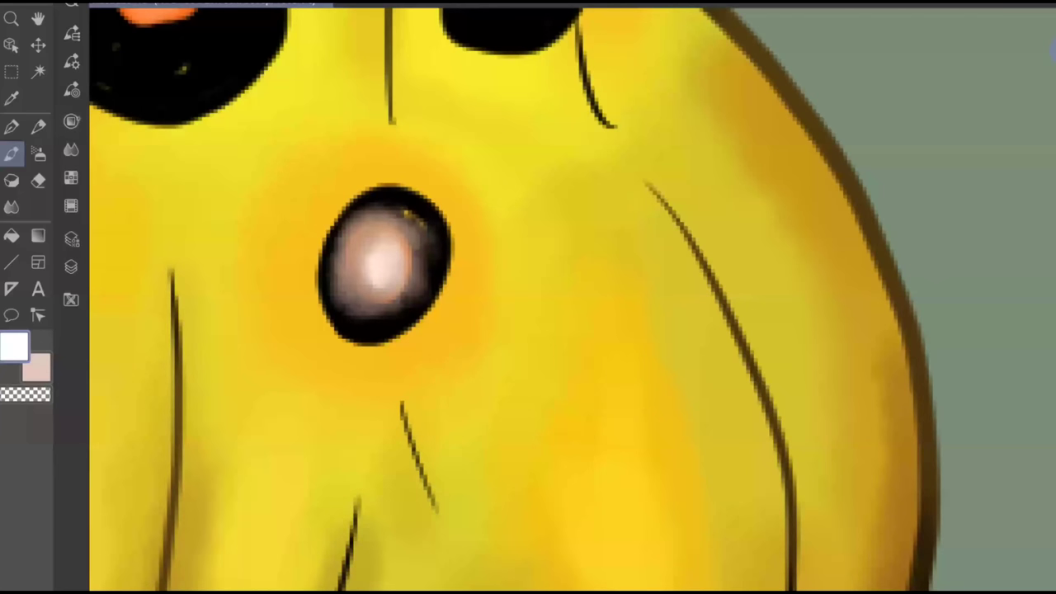
Mix a bright orange and paint it over the glow inside the mouth
left_click(71, 121)
left_click(157, 212)
left_click(208, 241)
left_click_drag(157, 213, 131, 221)
left_click(70, 122)
mouse_move(381, 252)
left_mouse_down()
mouse_move(378, 272)
mouse_move(397, 268)
mouse_move(386, 297)
mouse_move(400, 290)
mouse_move(408, 244)
mouse_move(352, 301)
left_mouse_up()
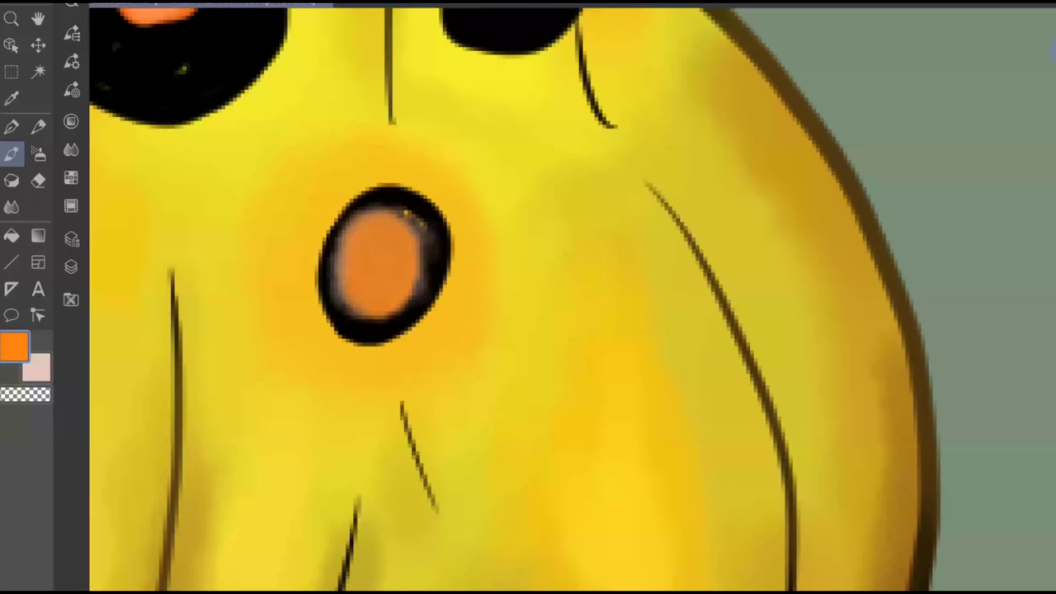
Mix a saturated red-orange for the glow inside the yellow pumpkin's mouth
left_click(71, 121)
left_click_drag(135, 221, 117, 234)
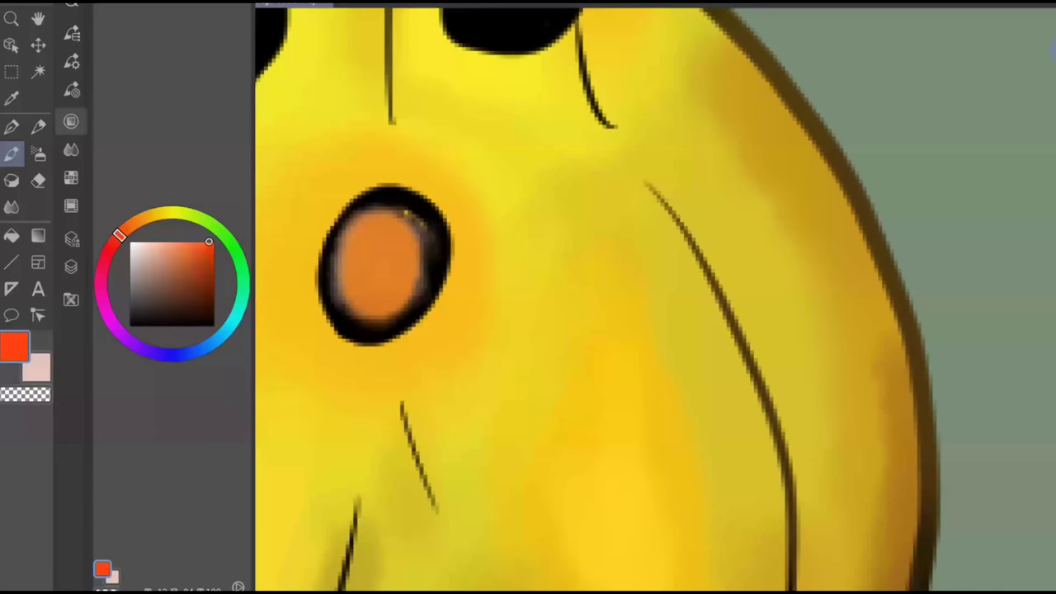
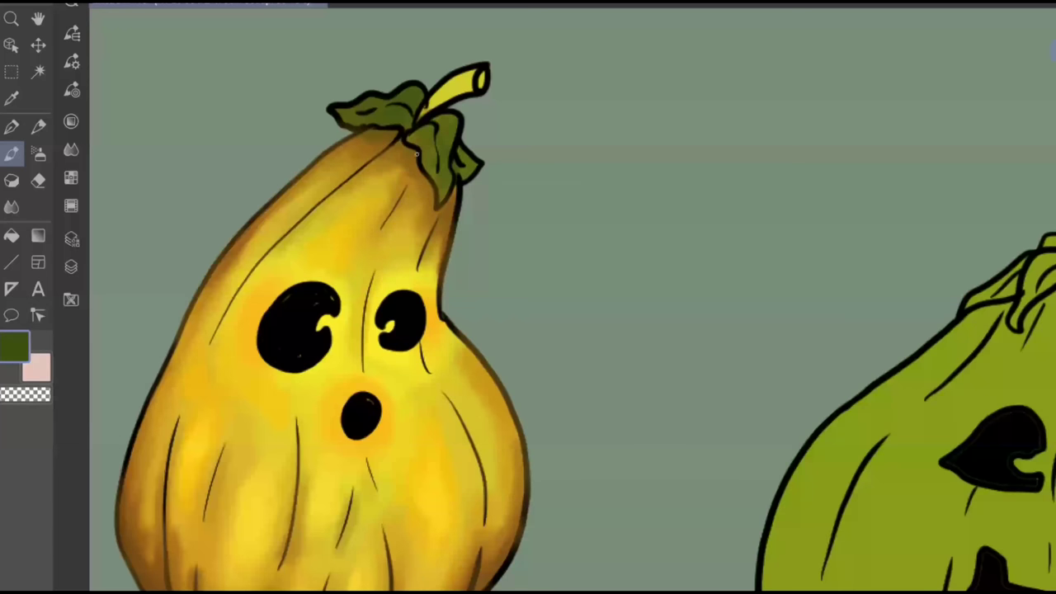
Mix a very dark green and paint shadows on the yellow pumpkin's leaves around the stem
left_click(71, 121)
left_click(205, 310)
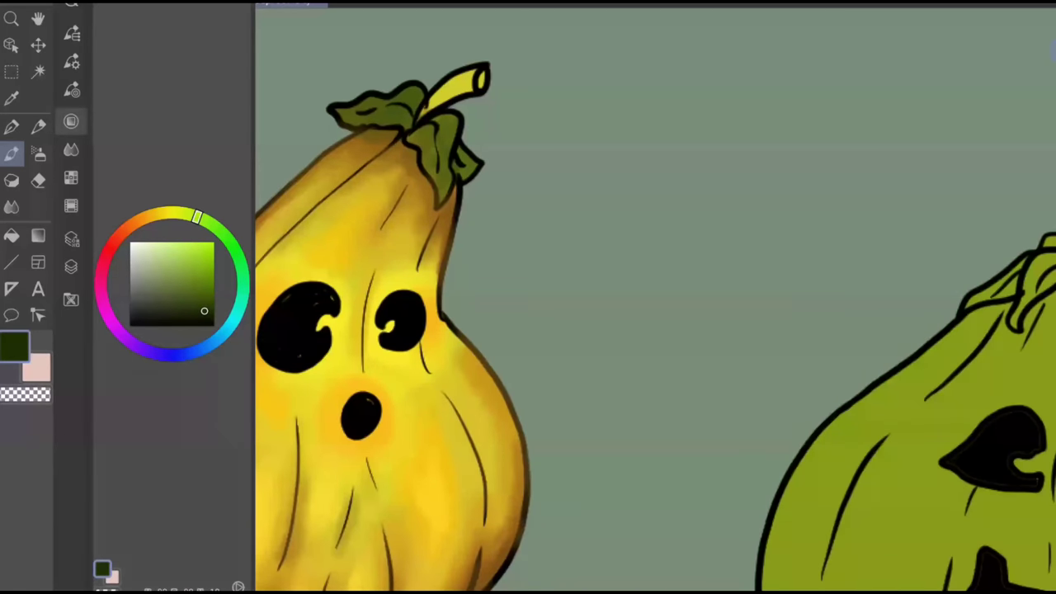
left_click(71, 121)
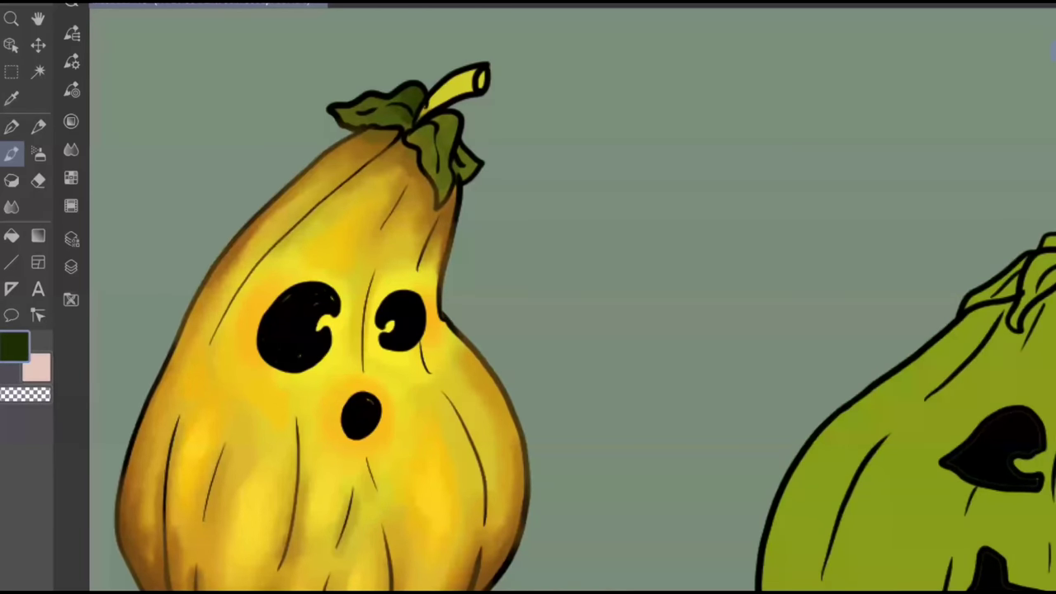
mouse_move(345, 111)
left_mouse_down()
mouse_move(434, 154)
mouse_move(431, 141)
mouse_move(441, 183)
left_mouse_up()
mouse_move(425, 143)
left_mouse_down()
mouse_move(414, 134)
mouse_move(451, 132)
mouse_move(448, 156)
mouse_move(465, 176)
left_mouse_up()
Mix a dark reddish brown and paint it over the yellow pumpkin's stem, with a touch on the drooping leaf
left_click(71, 121)
left_click_drag(197, 216, 120, 235)
left_click(202, 285)
left_click_drag(202, 285, 200, 290)
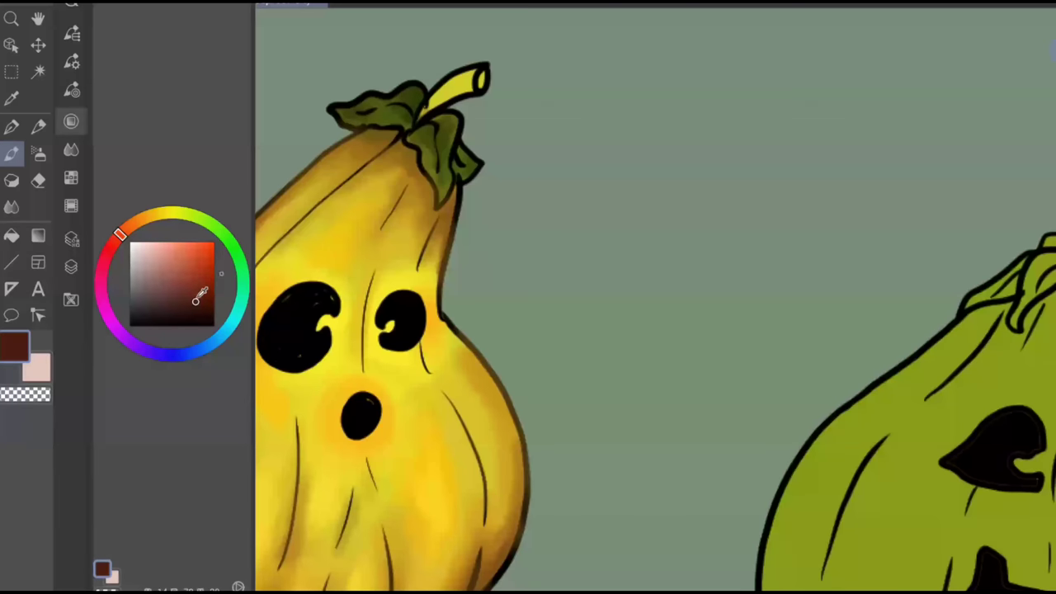
left_click(71, 121)
mouse_move(437, 96)
left_mouse_down()
mouse_move(472, 74)
mouse_move(457, 94)
mouse_move(482, 88)
mouse_move(424, 112)
mouse_move(432, 105)
left_mouse_up()
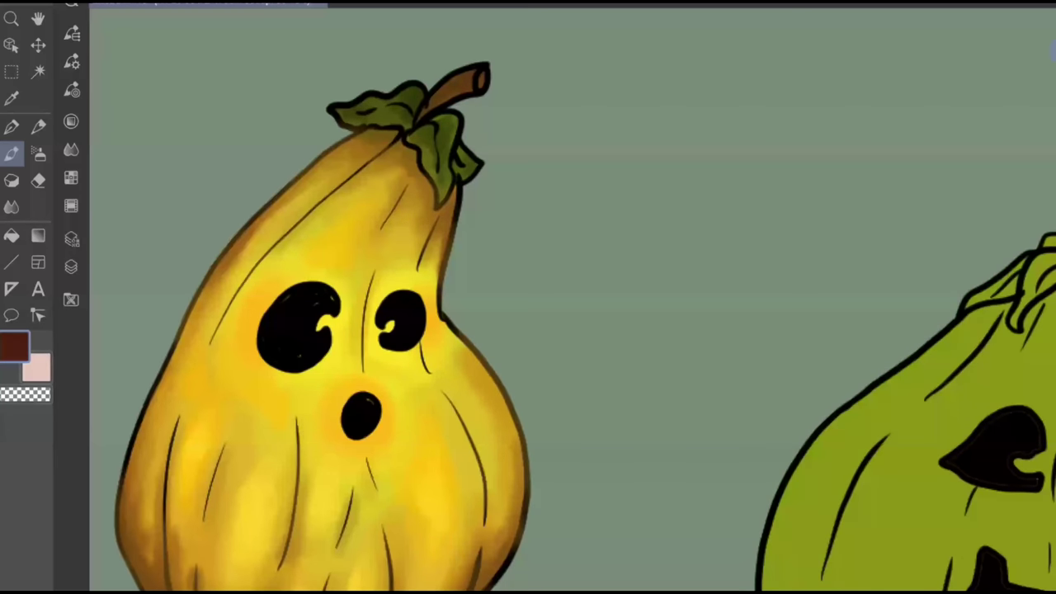
left_click_drag(430, 169, 444, 197)
Mix a near-black brown and shade the base of the yellow pumpkin's stem
left_click(71, 121)
left_click(203, 317)
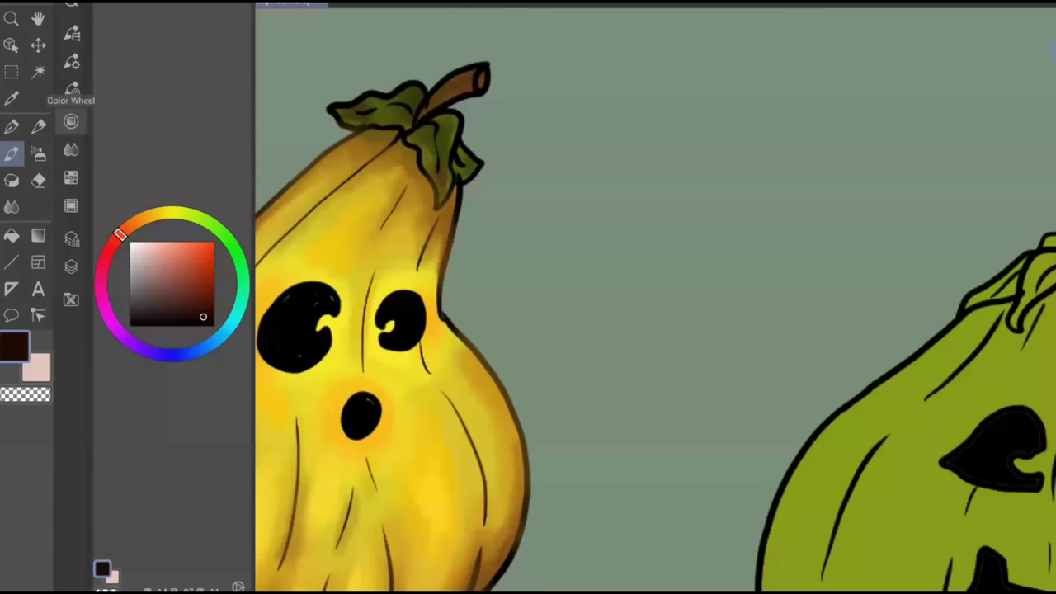
left_click(71, 122)
mouse_move(430, 108)
left_mouse_down()
mouse_move(468, 74)
mouse_move(456, 89)
left_mouse_up()
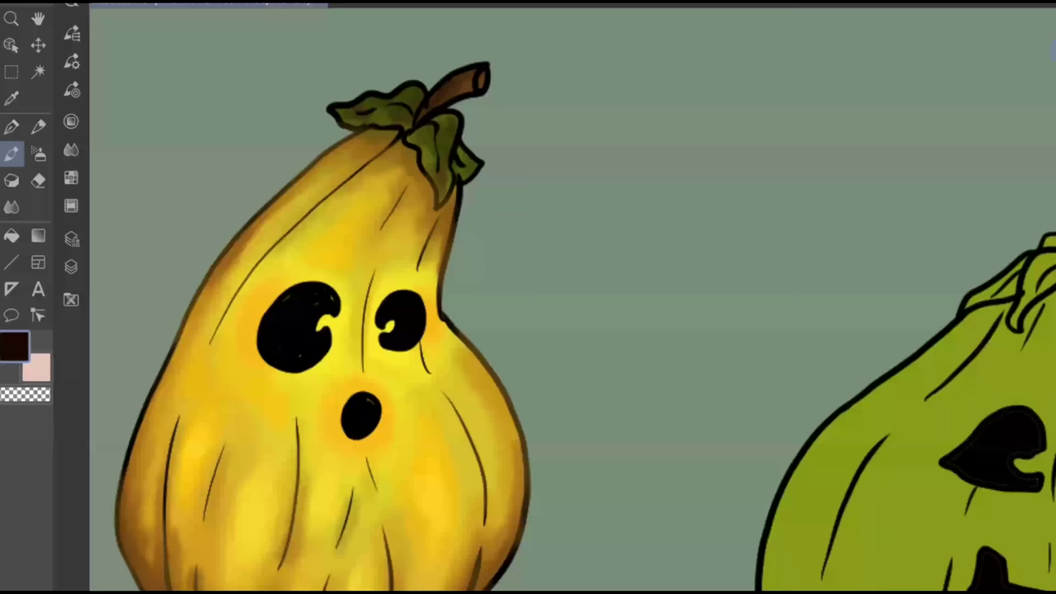
Move on to the red-orange pumpkin with the narrow eyes and sample its base orange with the eyedropper
scroll(651, 226, "down", 4)
left_click_drag(921, 347, 716, 301)
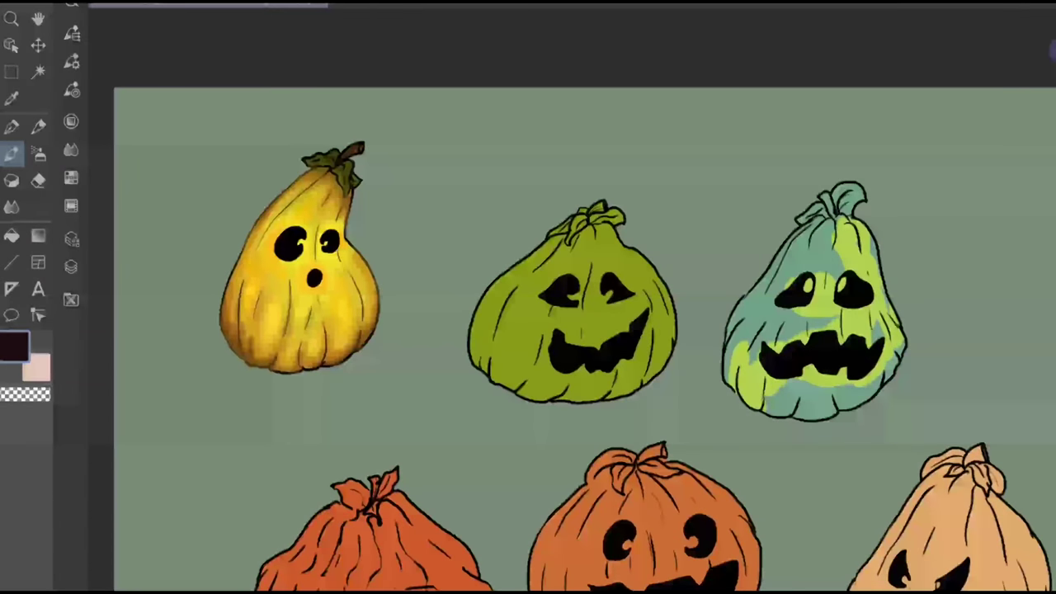
scroll(572, 330, "up", 3)
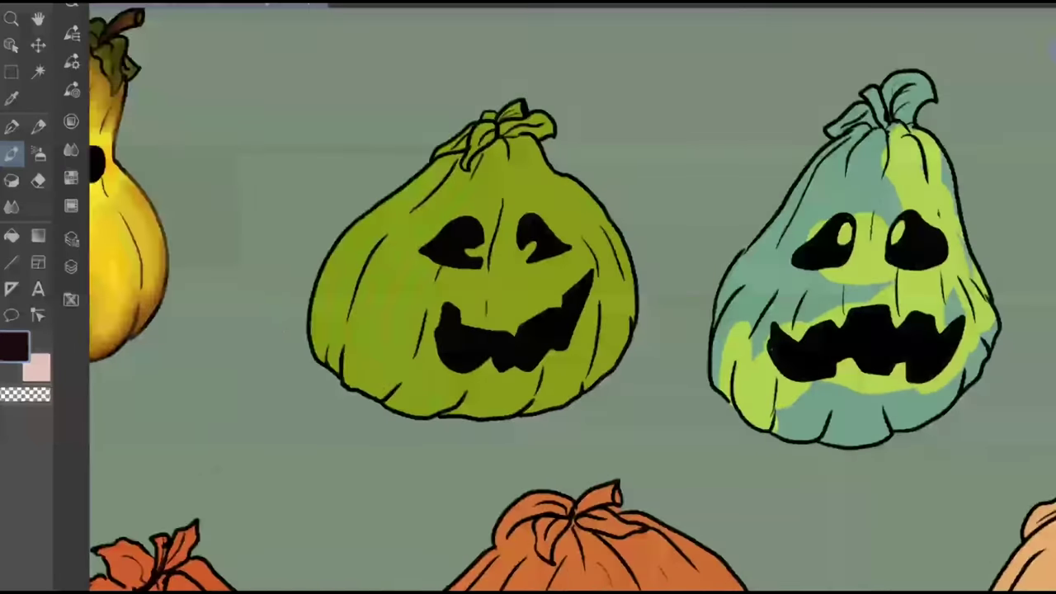
mouse_move(528, 412)
left_mouse_down()
mouse_move(701, 294)
mouse_move(768, 118)
left_mouse_up()
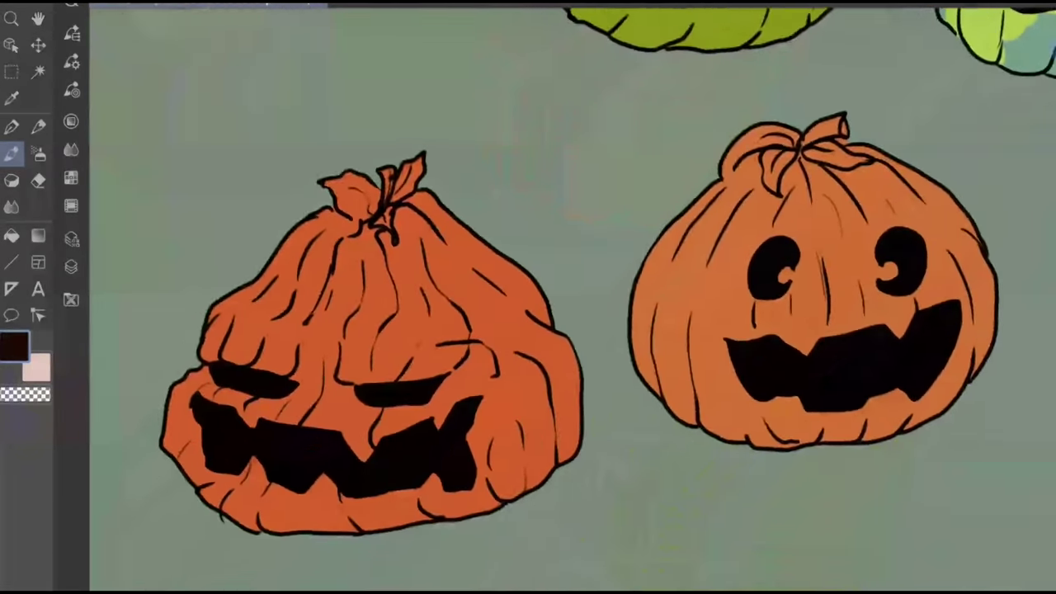
scroll(329, 396, "up", 2)
scroll(491, 326, "up", 2)
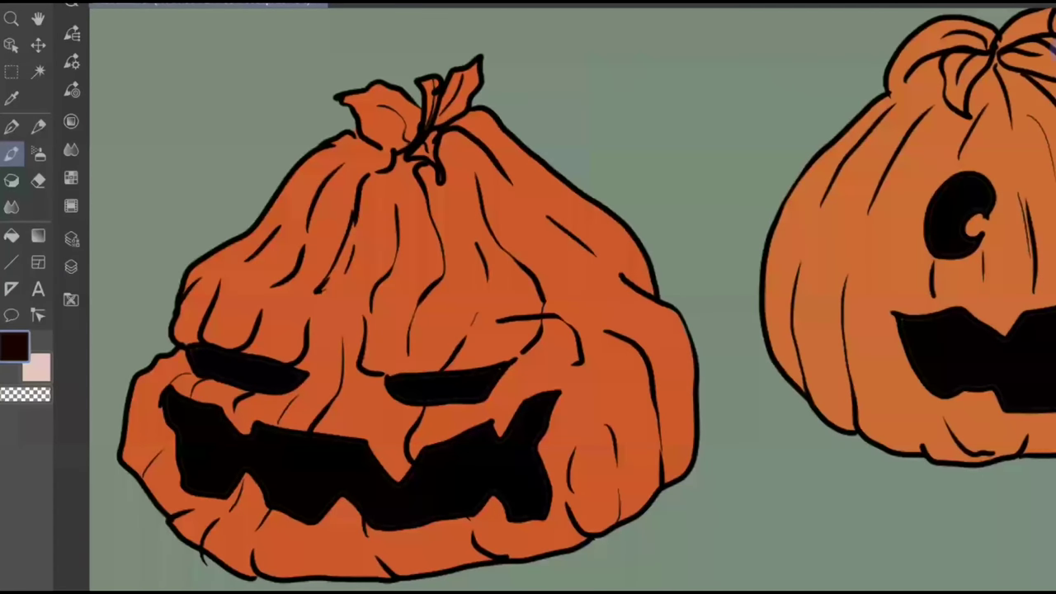
left_click(71, 89)
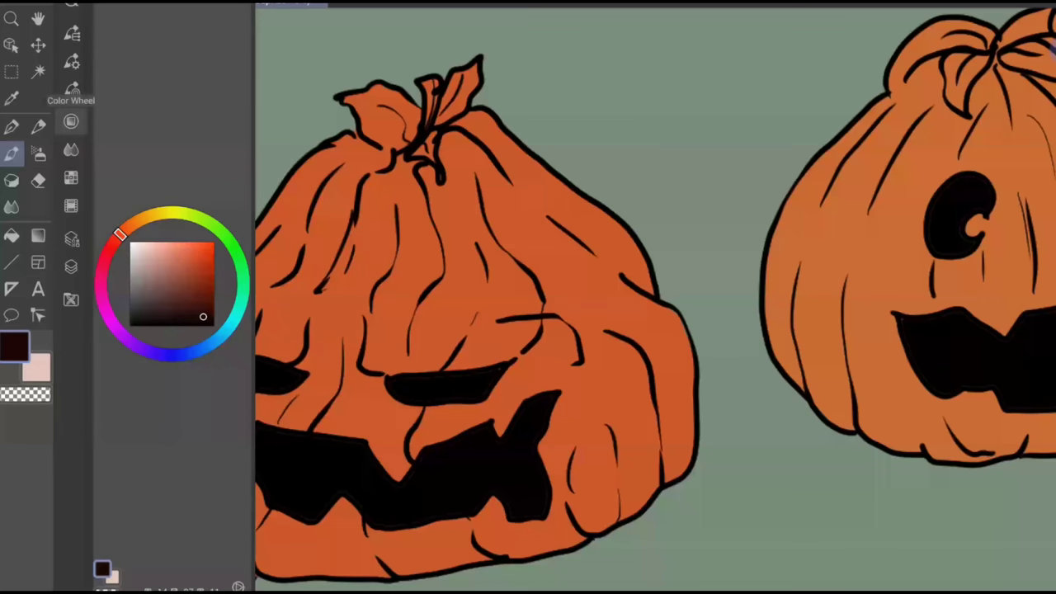
left_click(12, 98)
left_click(277, 214)
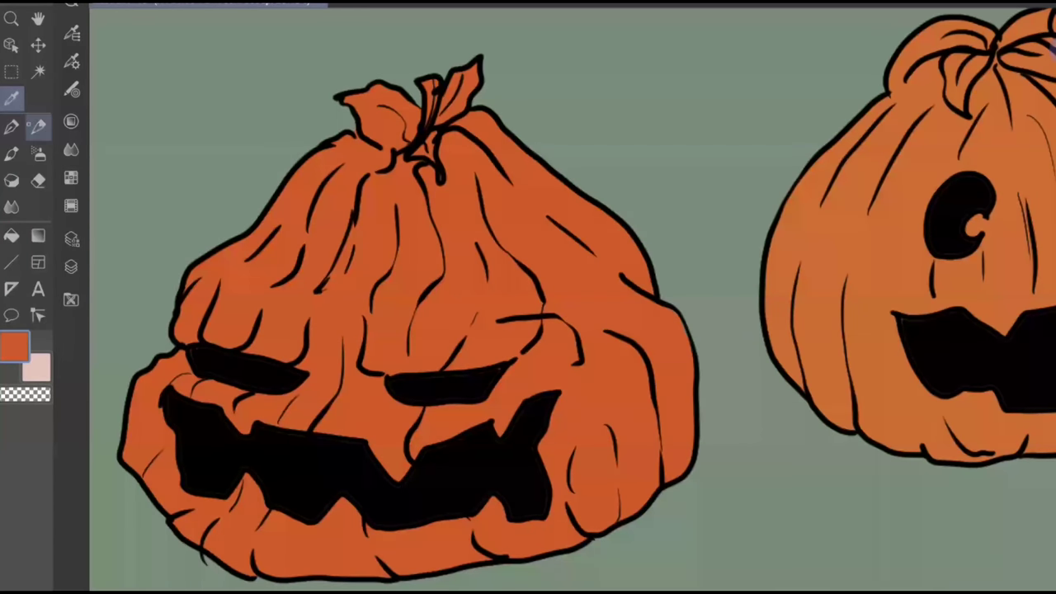
Return to the watercolour brush and mix a dark red shadow colour from the sampled orange
left_click(13, 127)
left_click(11, 154)
left_click(71, 121)
left_click_drag(126, 228, 117, 238)
left_click(198, 283)
left_click(71, 121)
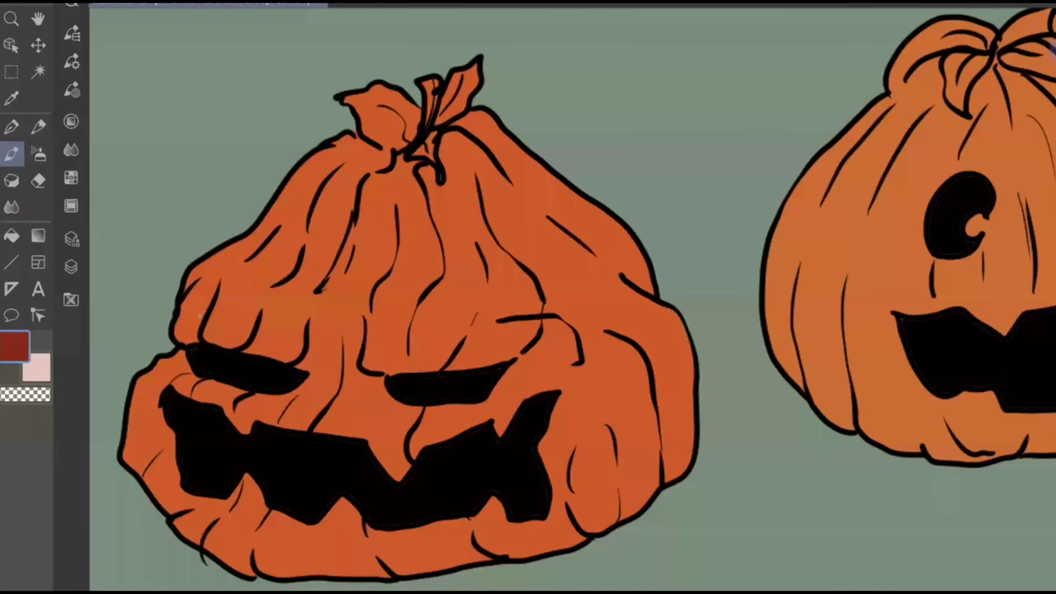
Paint dark red shadows along the red-orange pumpkin's left brow folds, above the left eye and down the nose crease
mouse_move(184, 340)
left_mouse_down()
mouse_move(182, 303)
mouse_move(189, 339)
mouse_move(200, 285)
mouse_move(188, 269)
mouse_move(248, 239)
left_mouse_up()
left_click_drag(203, 285, 199, 279)
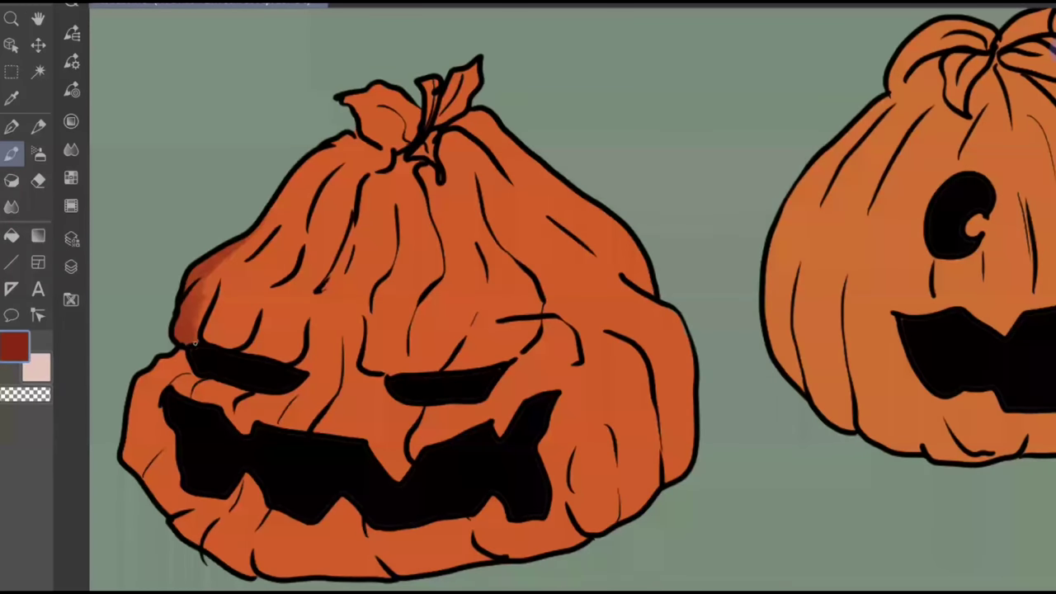
mouse_move(207, 341)
left_mouse_down()
mouse_move(221, 287)
mouse_move(214, 310)
mouse_move(225, 347)
mouse_move(219, 292)
left_mouse_up()
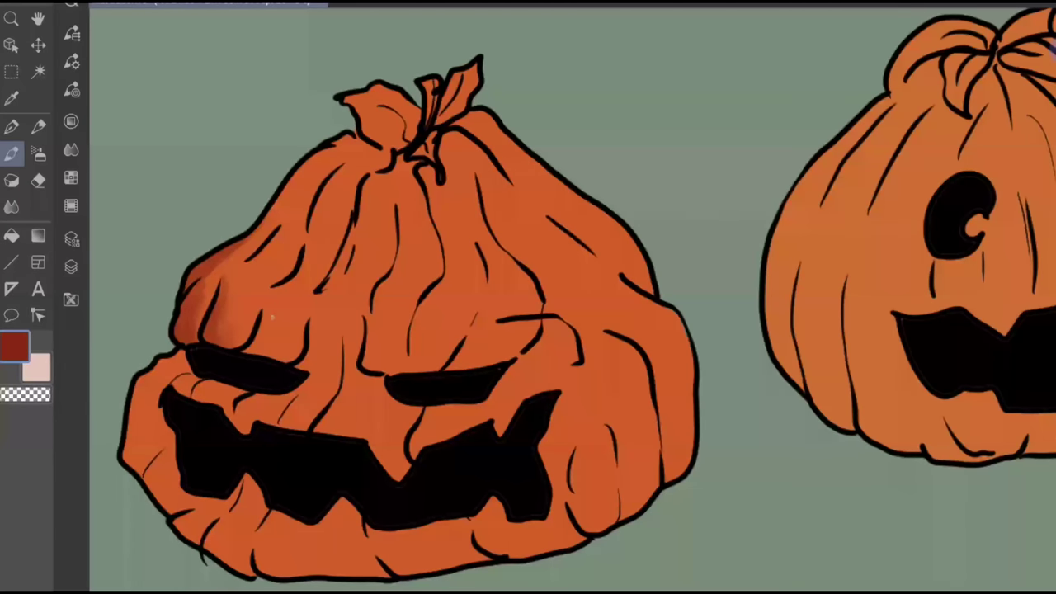
mouse_move(247, 347)
left_mouse_down()
mouse_move(260, 329)
mouse_move(263, 347)
mouse_move(289, 362)
mouse_move(310, 344)
mouse_move(310, 322)
left_mouse_up()
mouse_move(307, 370)
left_mouse_down()
mouse_move(313, 345)
mouse_move(319, 360)
mouse_move(345, 365)
mouse_move(320, 430)
mouse_move(355, 435)
mouse_move(339, 422)
left_mouse_up()
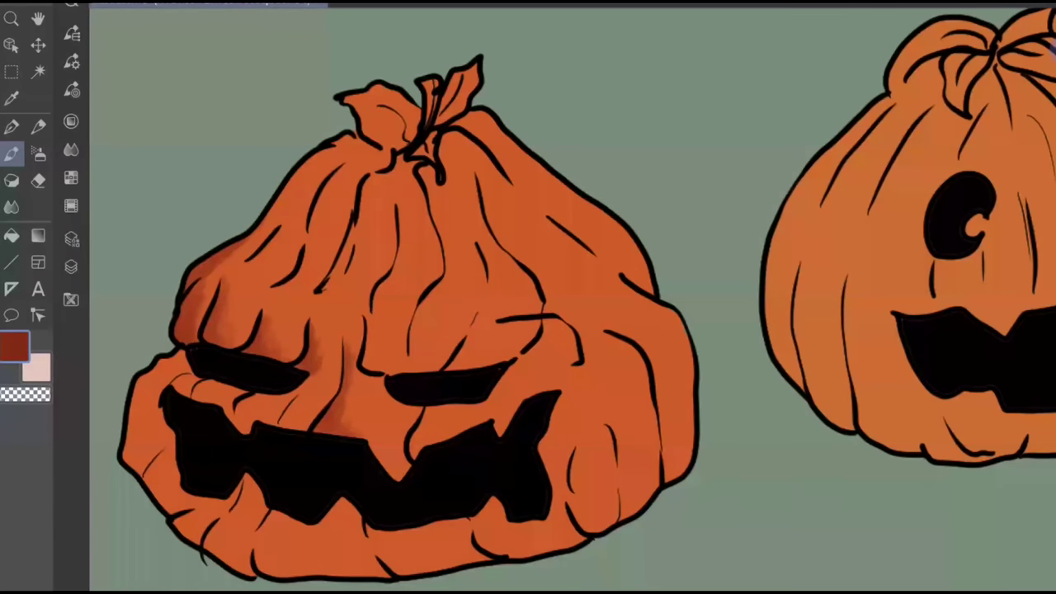
left_click_drag(306, 246, 302, 271)
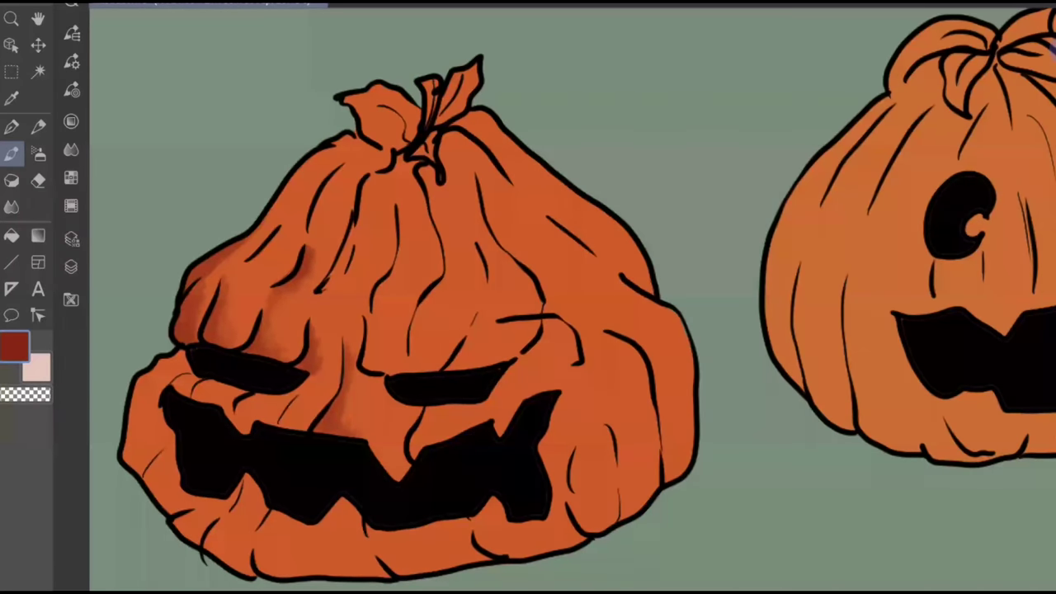
Shade the left cheek, the mouth's left corner and the creases between the left eye and the mouth
mouse_move(183, 355)
left_mouse_down()
mouse_move(174, 359)
mouse_move(188, 368)
mouse_move(165, 367)
left_mouse_up()
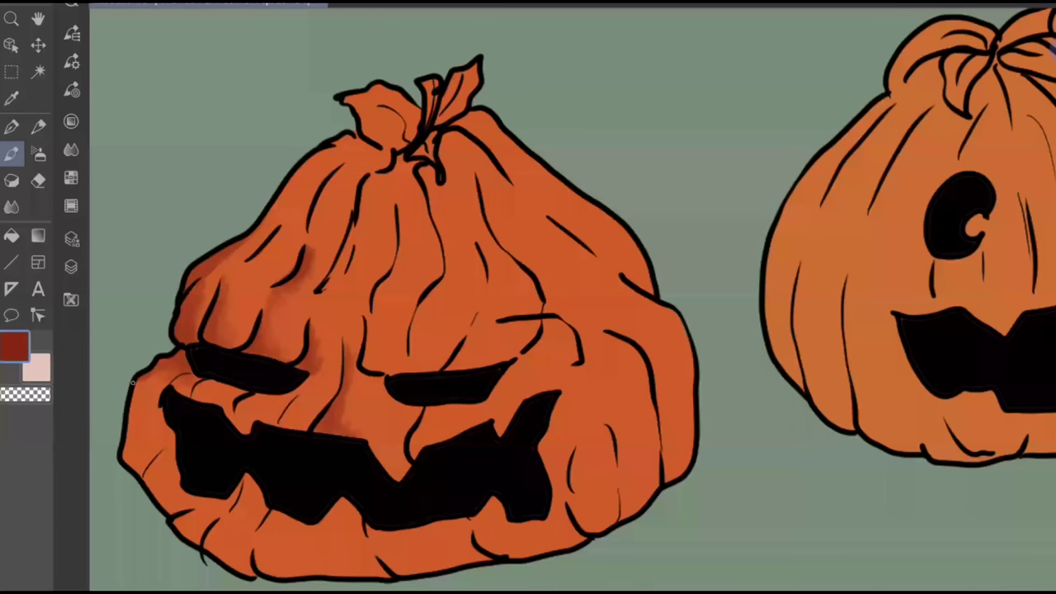
mouse_move(182, 378)
left_mouse_down()
mouse_move(172, 386)
mouse_move(240, 390)
left_mouse_up()
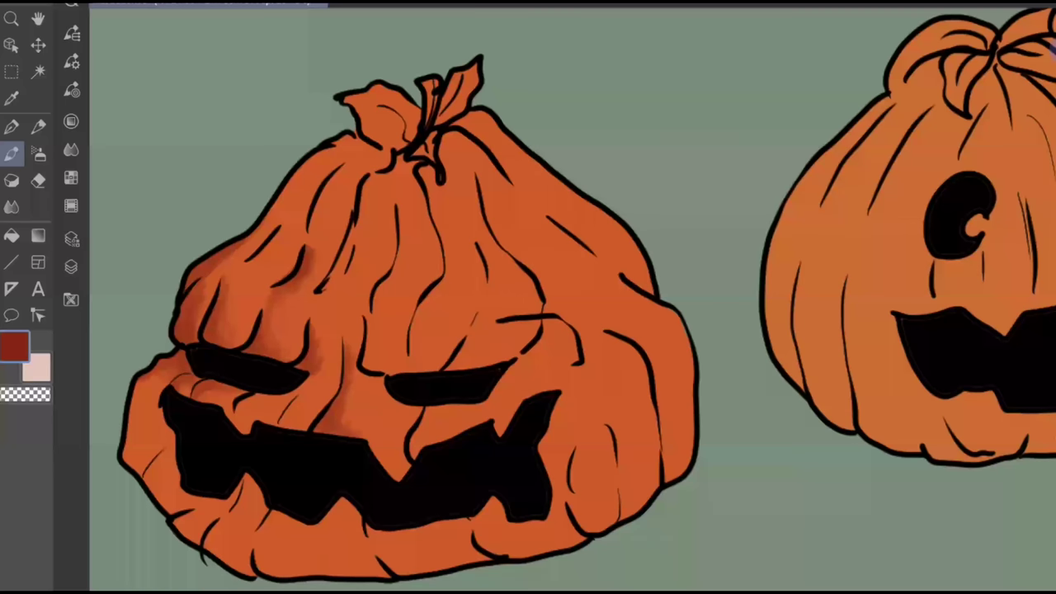
left_click_drag(135, 397, 148, 381)
mouse_move(162, 412)
left_mouse_down()
mouse_move(176, 488)
mouse_move(167, 445)
mouse_move(152, 471)
mouse_move(158, 465)
mouse_move(162, 478)
left_mouse_up()
left_click_drag(166, 432, 161, 443)
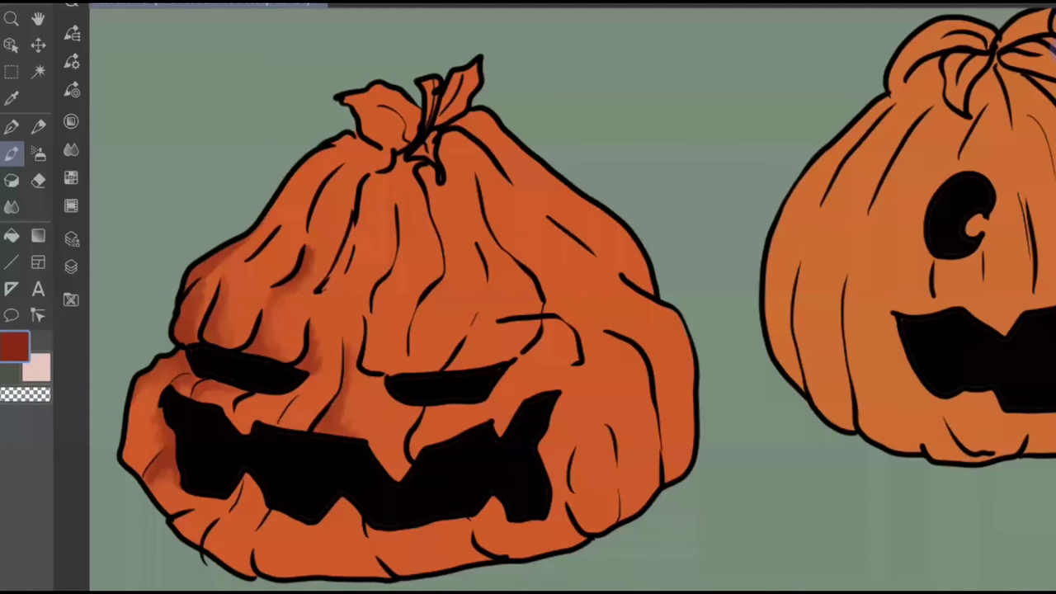
left_click_drag(231, 418, 287, 398)
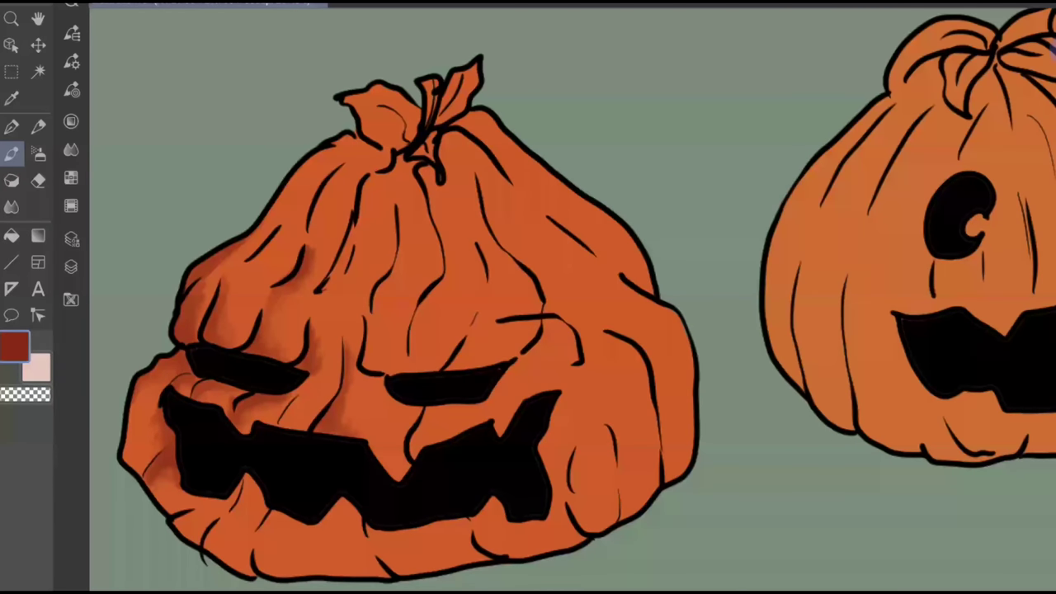
left_click_drag(280, 425, 292, 407)
Shade the folds beneath the red-orange pumpkin's mouth, following the teeth and the short crease lines
mouse_move(254, 482)
left_mouse_down()
mouse_move(265, 510)
mouse_move(246, 498)
mouse_move(233, 509)
mouse_move(257, 504)
mouse_move(256, 521)
mouse_move(230, 516)
mouse_move(206, 554)
left_mouse_up()
left_click_drag(219, 519, 215, 536)
left_click_drag(218, 533, 221, 556)
mouse_move(230, 521)
left_mouse_down()
mouse_move(223, 533)
mouse_move(191, 521)
mouse_move(237, 488)
mouse_move(193, 502)
mouse_move(175, 487)
mouse_move(173, 500)
left_mouse_up()
mouse_move(266, 509)
left_mouse_down()
mouse_move(264, 571)
mouse_move(282, 575)
mouse_move(305, 526)
mouse_move(304, 547)
mouse_move(342, 503)
left_mouse_up()
mouse_move(311, 535)
left_mouse_down()
mouse_move(324, 540)
mouse_move(277, 454)
mouse_move(273, 479)
mouse_move(315, 500)
mouse_move(272, 502)
mouse_move(346, 492)
mouse_move(284, 476)
mouse_move(307, 462)
mouse_move(329, 484)
mouse_move(345, 483)
left_mouse_up()
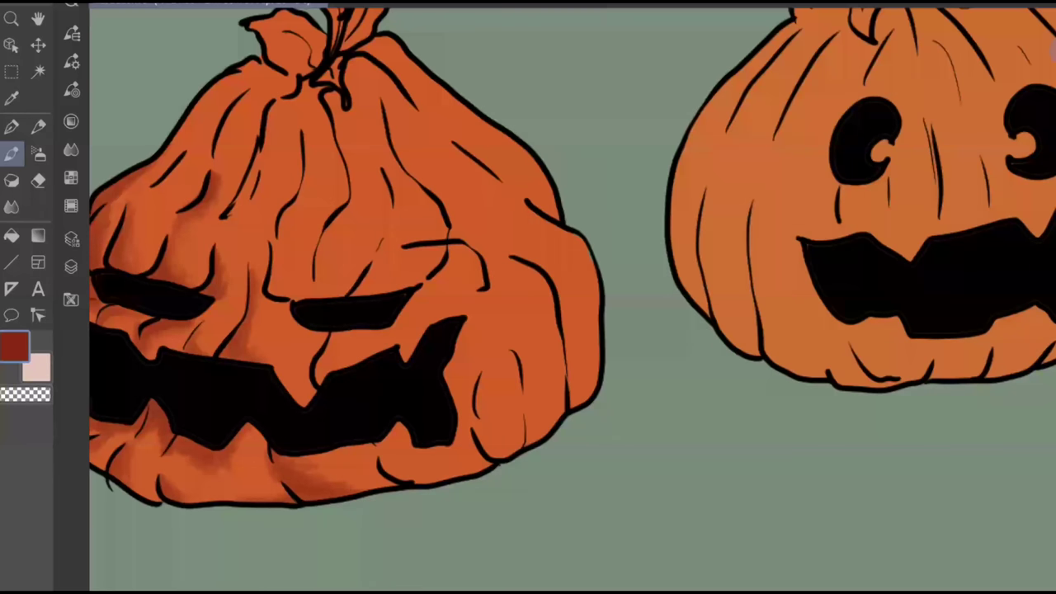
mouse_move(376, 450)
left_mouse_down()
mouse_move(310, 458)
mouse_move(384, 462)
left_mouse_up()
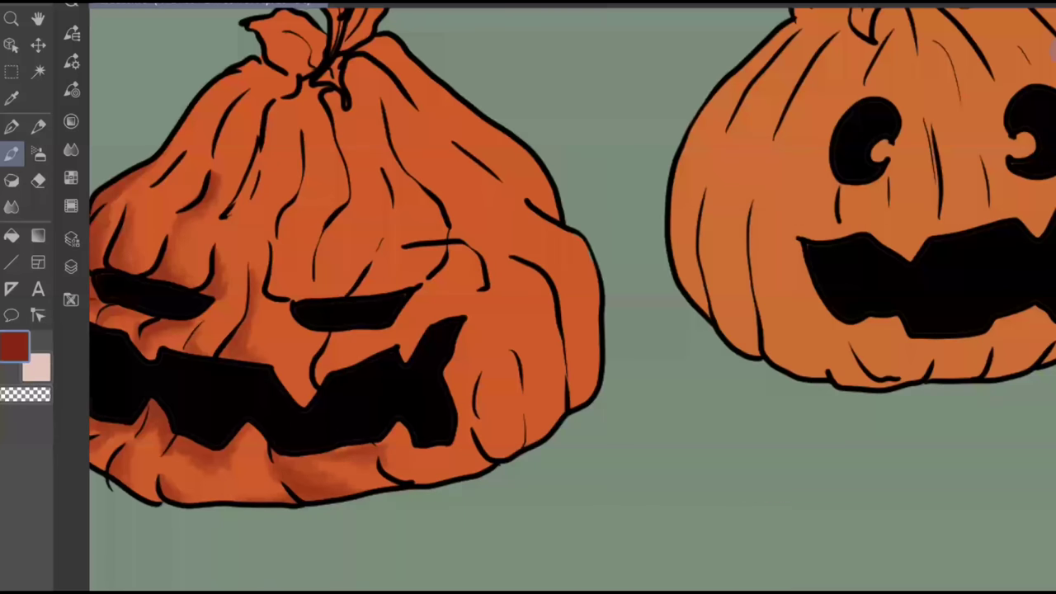
left_click_drag(389, 468, 404, 480)
mouse_move(264, 427)
left_mouse_down()
mouse_move(252, 447)
mouse_move(240, 446)
mouse_move(263, 452)
left_mouse_up()
Shade the area between the right eye and the mouth, including the crease beside the nose
left_click_drag(346, 330, 377, 305)
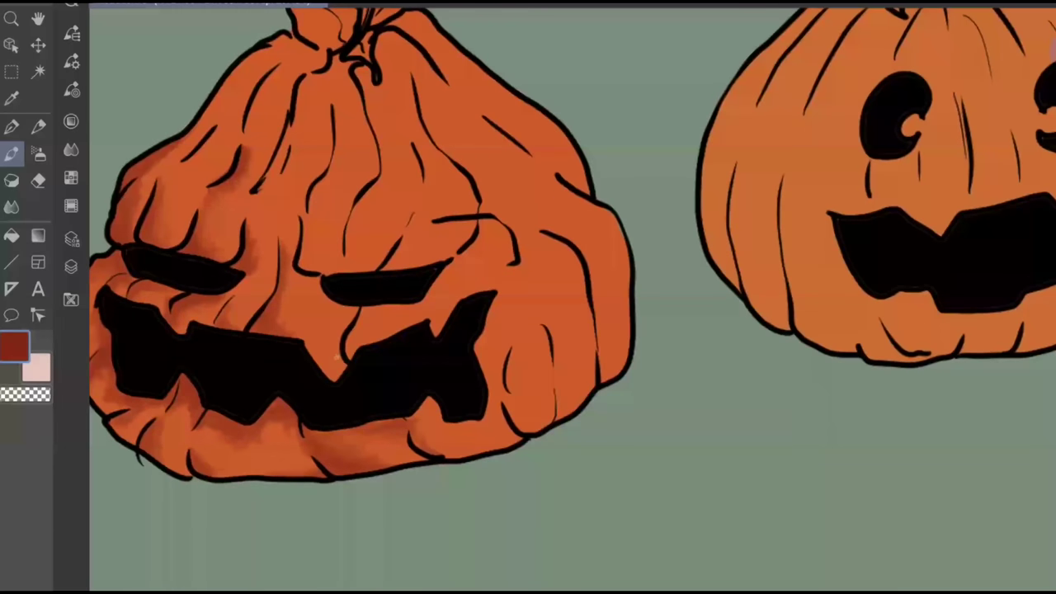
mouse_move(342, 372)
left_mouse_down()
mouse_move(353, 330)
mouse_move(326, 369)
mouse_move(361, 316)
mouse_move(386, 306)
mouse_move(360, 339)
left_mouse_up()
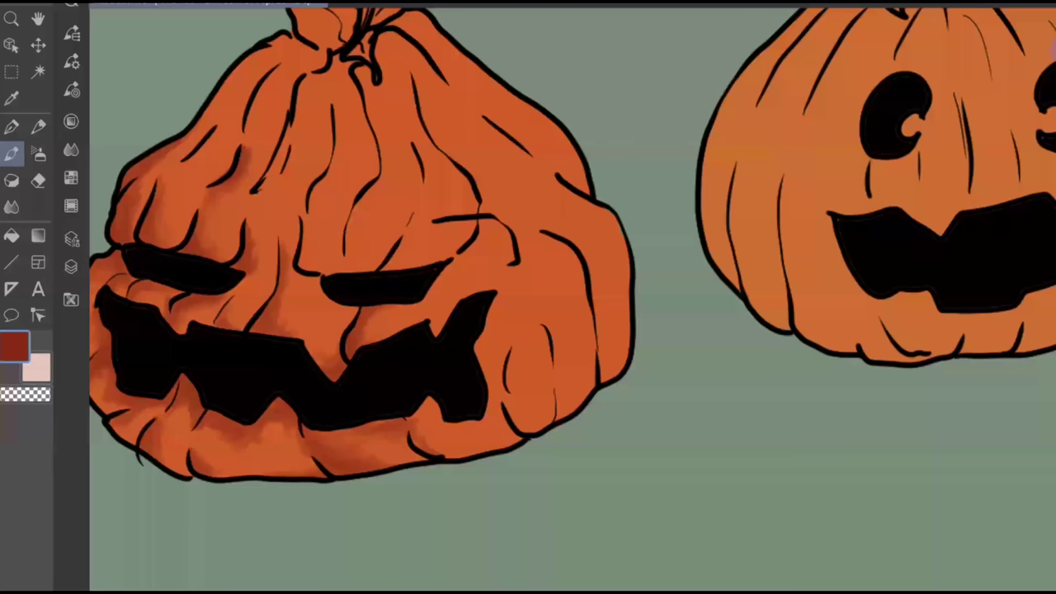
mouse_move(405, 306)
left_mouse_down()
mouse_move(422, 308)
mouse_move(374, 319)
mouse_move(425, 316)
mouse_move(436, 329)
mouse_move(439, 279)
left_mouse_up()
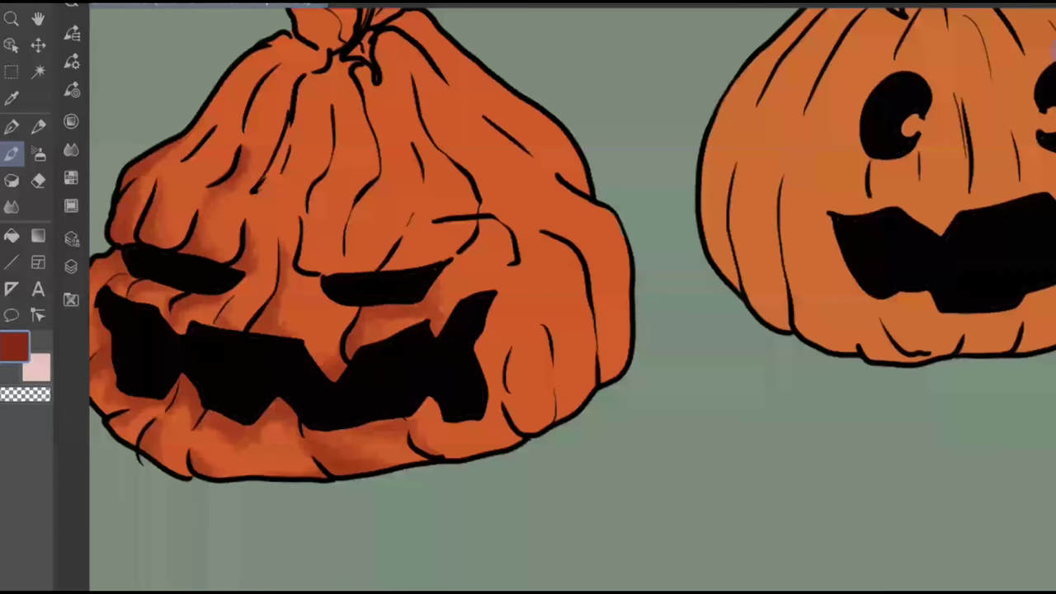
Shade the red-orange pumpkin's upper left folds, its upper left edge and the area just beneath the stem
scroll(699, 253, "down", 4)
left_click_drag(747, 156, 649, 287)
scroll(410, 459, "up", 3)
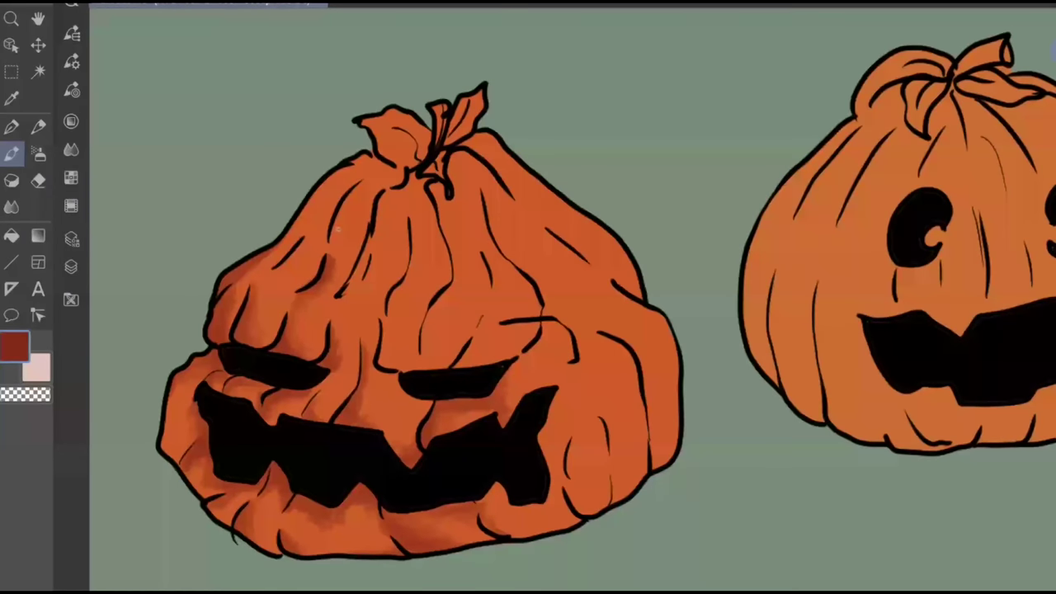
mouse_move(331, 254)
left_mouse_down()
mouse_move(362, 183)
mouse_move(339, 221)
mouse_move(334, 236)
mouse_move(358, 196)
mouse_move(337, 256)
mouse_move(303, 247)
mouse_move(296, 267)
left_mouse_up()
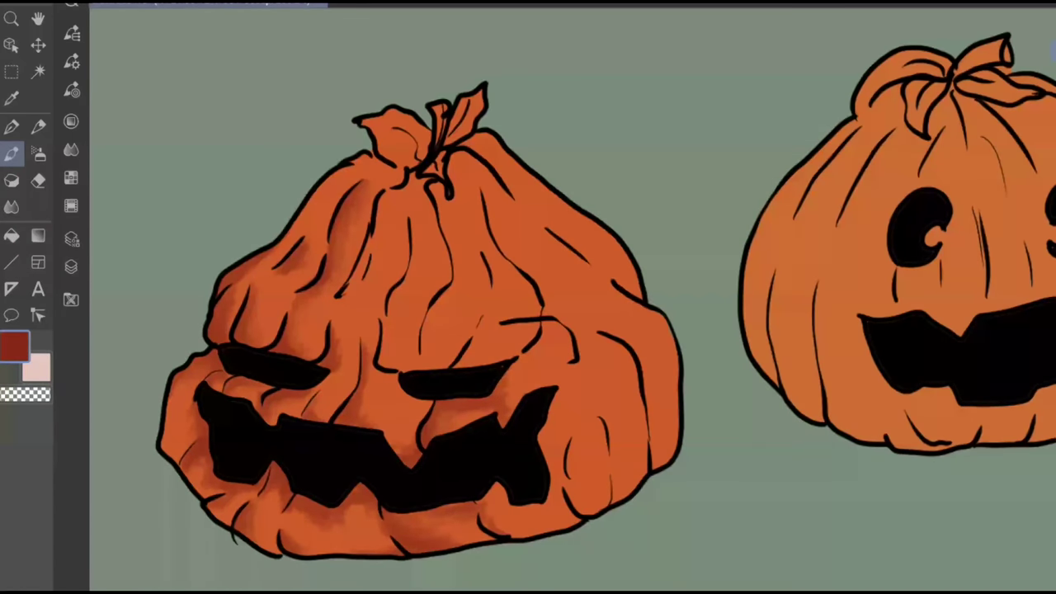
left_click_drag(308, 210, 368, 154)
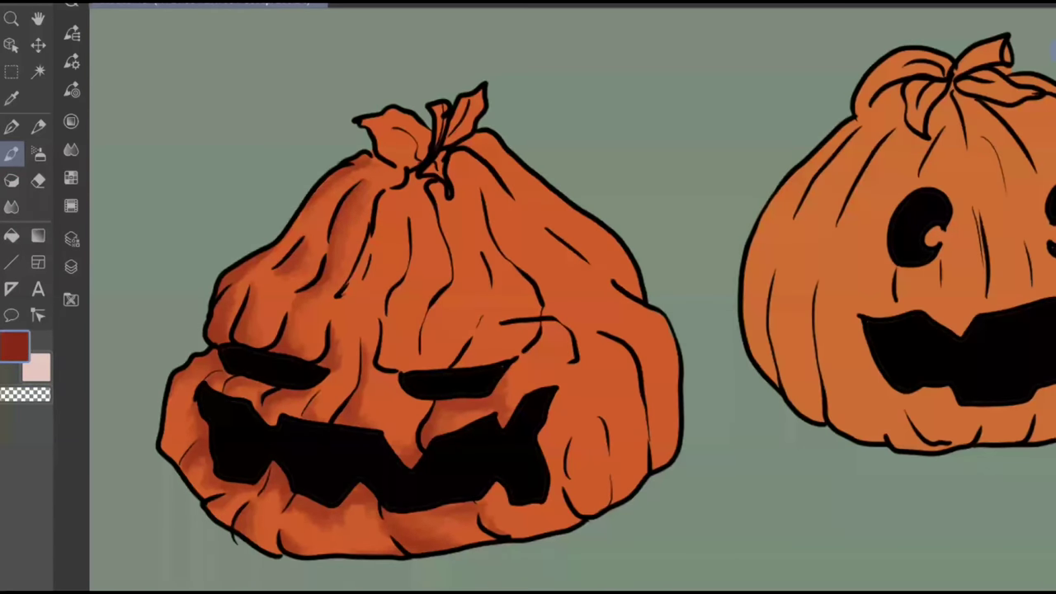
mouse_move(377, 164)
left_mouse_down()
mouse_move(403, 172)
mouse_move(388, 187)
mouse_move(413, 180)
mouse_move(433, 190)
mouse_move(443, 225)
left_mouse_up()
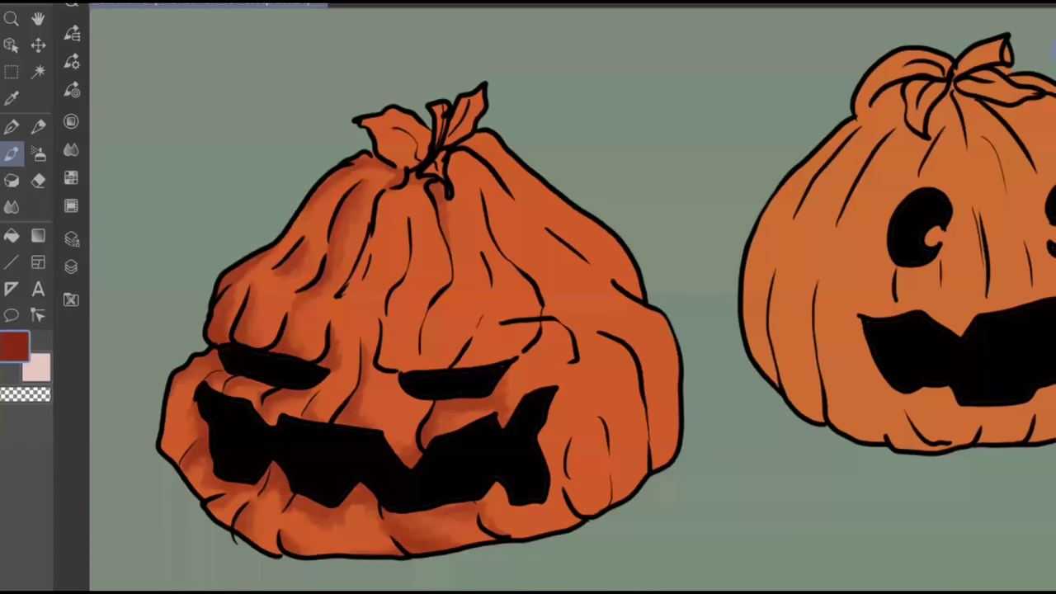
Shade the forehead folds above the right eye, the bridge of the nose and the right eye's outer corner
left_click_drag(417, 335, 414, 355)
left_click_drag(427, 318, 423, 346)
mouse_move(453, 279)
left_mouse_down()
mouse_move(431, 356)
mouse_move(389, 379)
mouse_move(411, 400)
mouse_move(394, 403)
left_mouse_up()
mouse_move(394, 392)
left_mouse_down()
mouse_move(377, 399)
mouse_move(409, 410)
left_mouse_up()
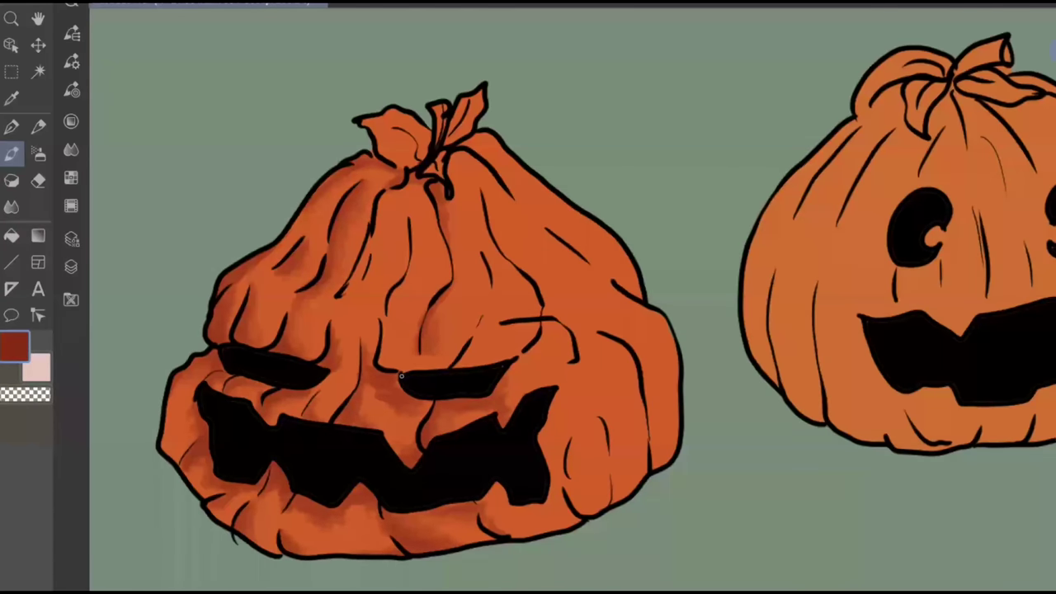
left_click_drag(371, 356, 377, 335)
mouse_move(455, 351)
left_mouse_down()
mouse_move(470, 366)
mouse_move(494, 361)
mouse_move(475, 353)
left_mouse_up()
left_click_drag(479, 355, 492, 354)
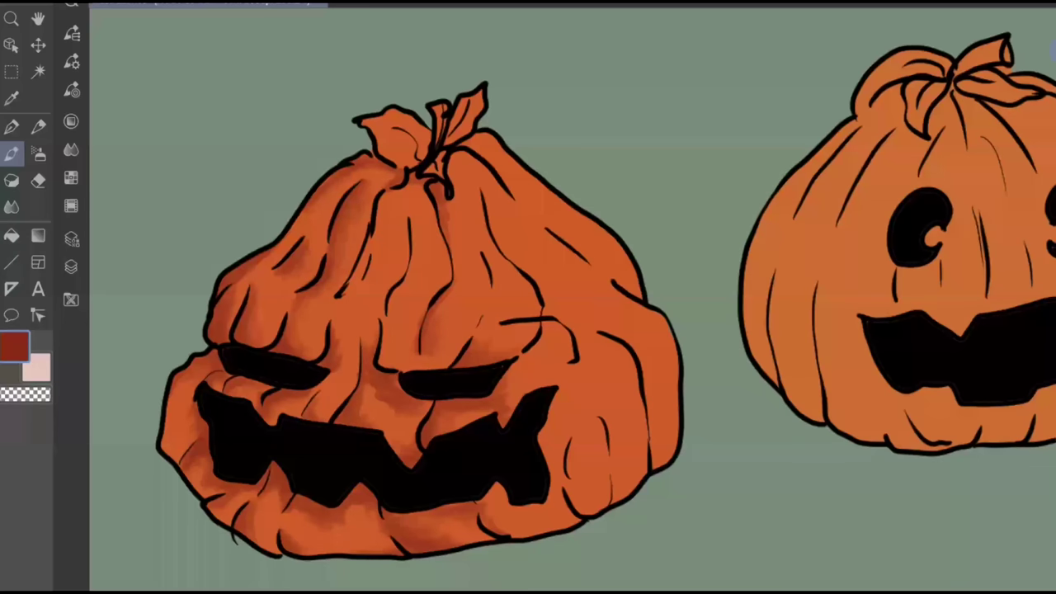
left_click_drag(518, 350, 532, 363)
mouse_move(529, 352)
left_mouse_down()
mouse_move(537, 346)
mouse_move(523, 364)
left_mouse_up()
mouse_move(527, 363)
left_mouse_down()
mouse_move(548, 352)
mouse_move(548, 337)
left_mouse_up()
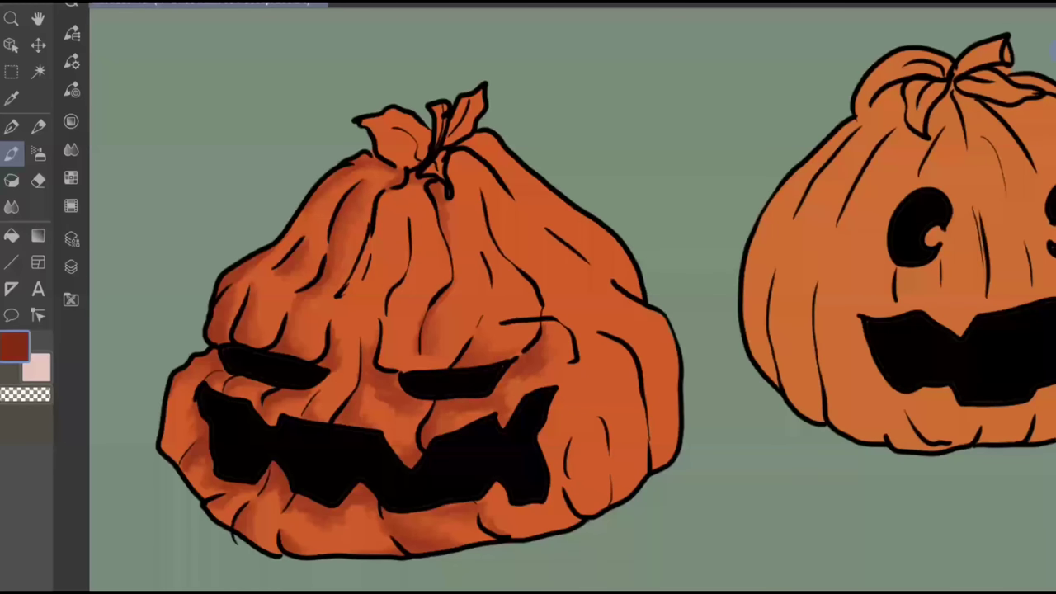
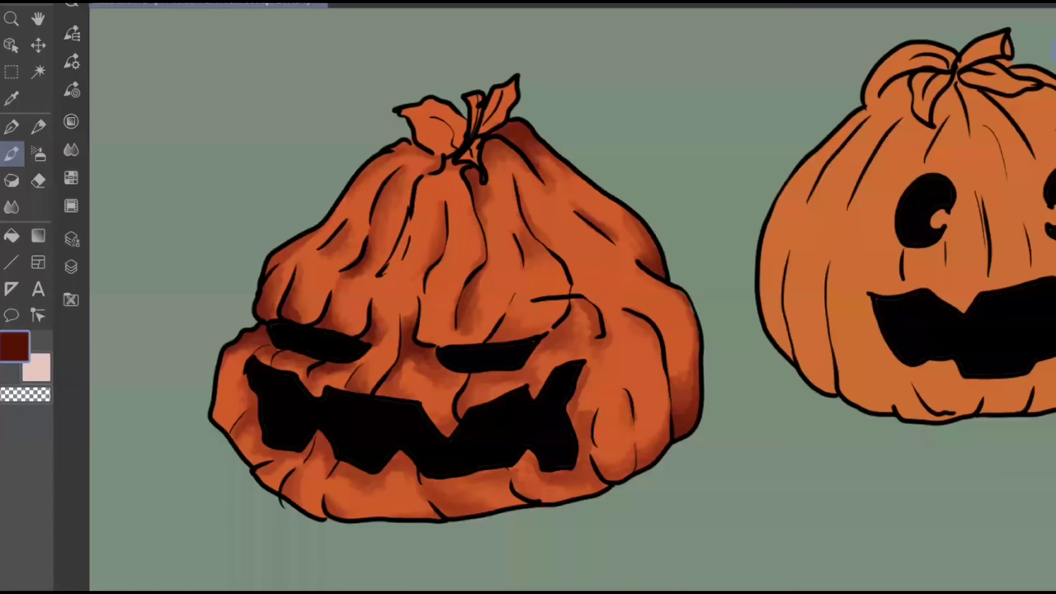
Deepen the shadows at the right eye's corners, in the crease beside the nose and at the red-orange pumpkin's lower left fold
mouse_move(491, 339)
left_mouse_down()
mouse_move(508, 319)
mouse_move(517, 329)
left_mouse_up()
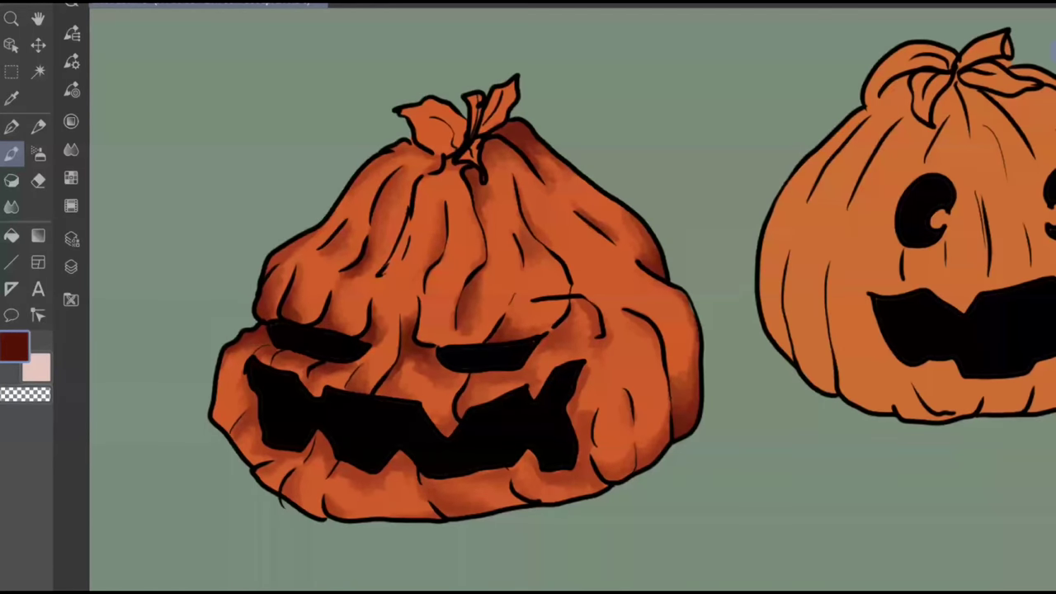
left_click_drag(604, 336, 609, 347)
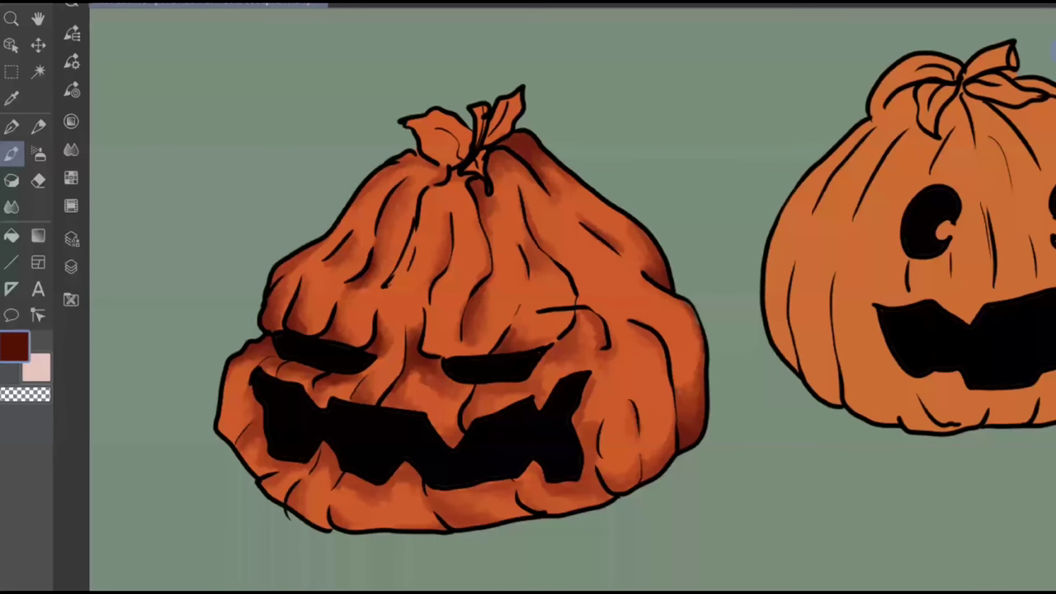
mouse_move(594, 357)
left_mouse_down()
mouse_move(613, 340)
mouse_move(616, 351)
left_mouse_up()
left_click_drag(559, 330, 575, 351)
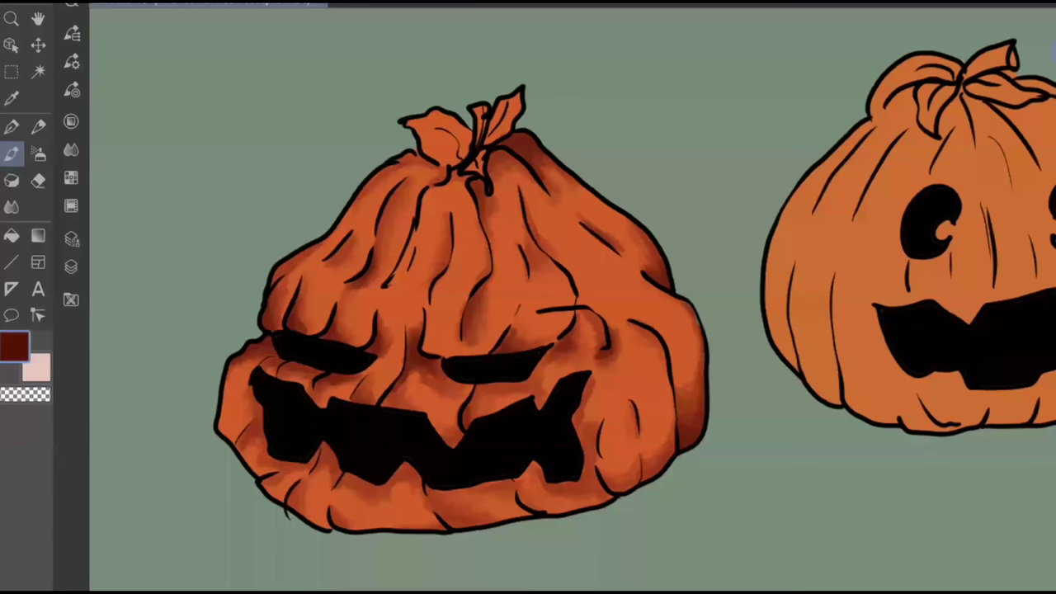
left_click_drag(470, 406, 478, 417)
left_click_drag(334, 517, 342, 525)
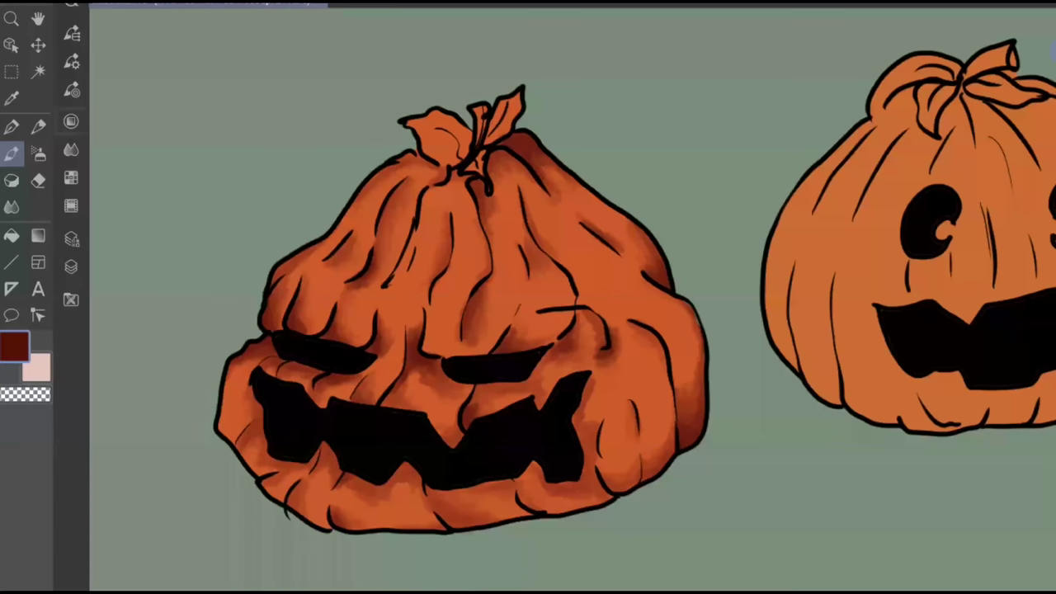
Sample the pumpkin's base colour, brighten it to a yellowish orange, and highlight the two bulges above the left eye
key("i")
left_click(363, 210)
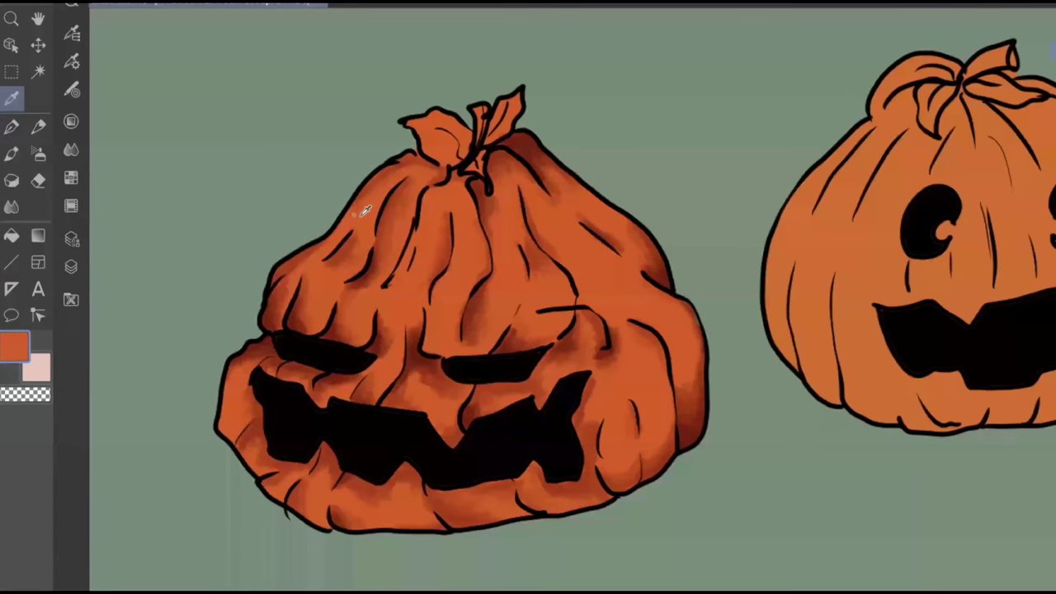
left_click(30, 174)
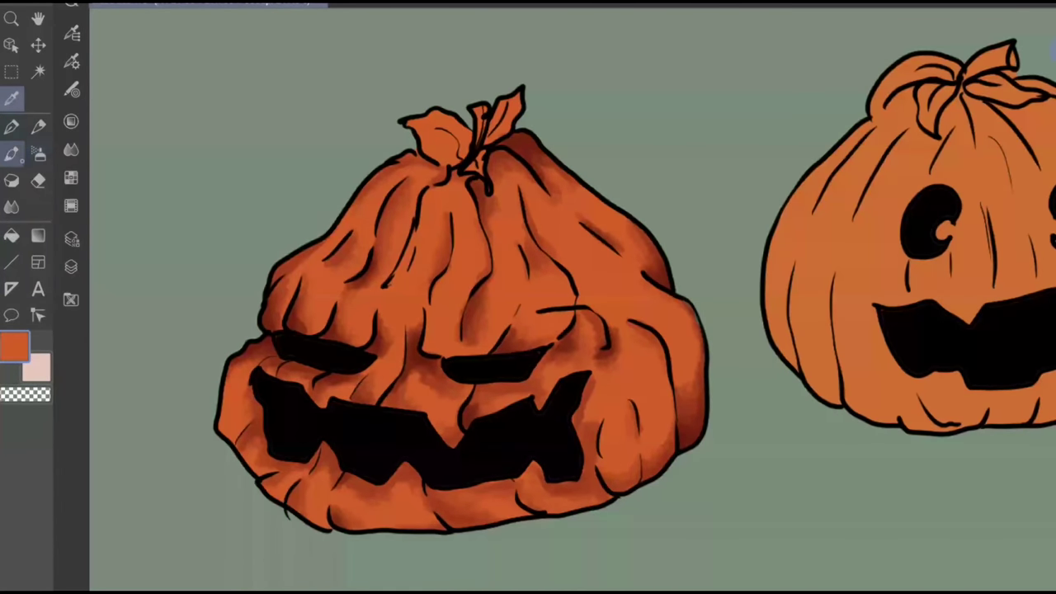
left_click(19, 157)
left_click(72, 118)
left_click(195, 248)
left_click_drag(195, 248, 200, 243)
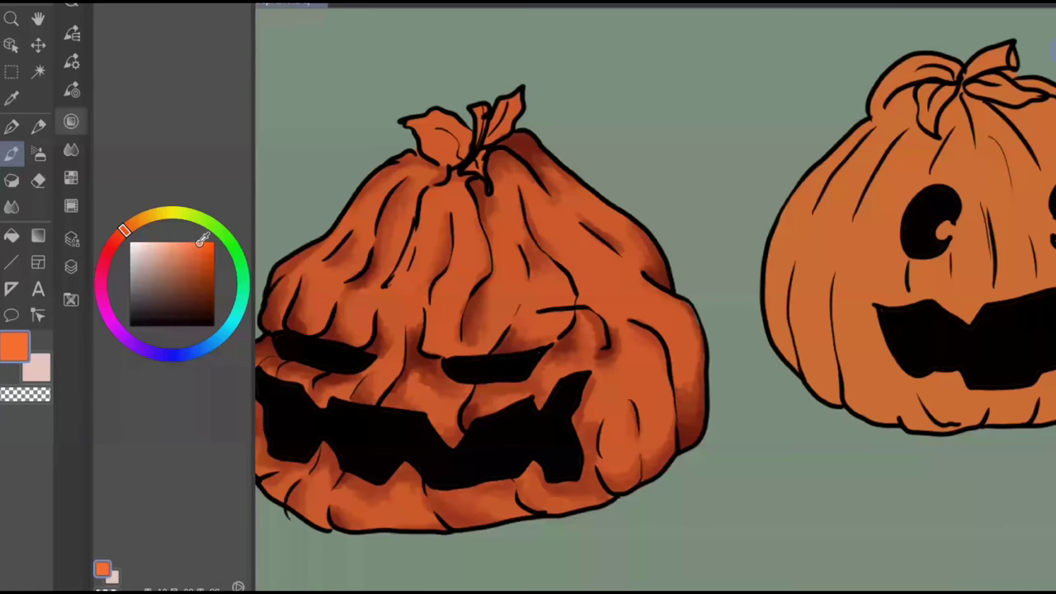
left_click_drag(124, 230, 134, 223)
left_click(71, 121)
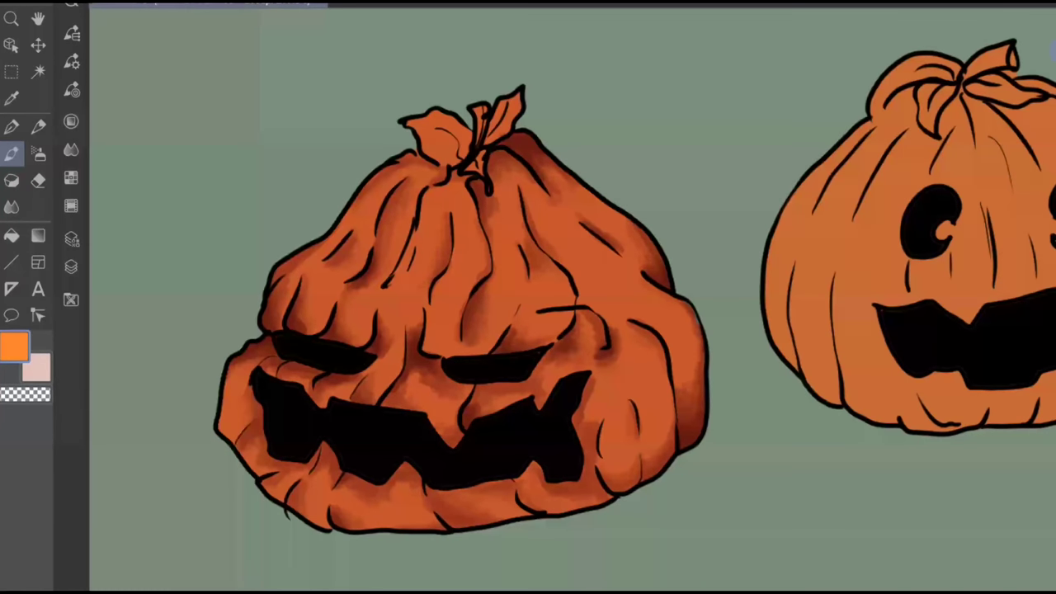
left_click_drag(358, 317, 352, 329)
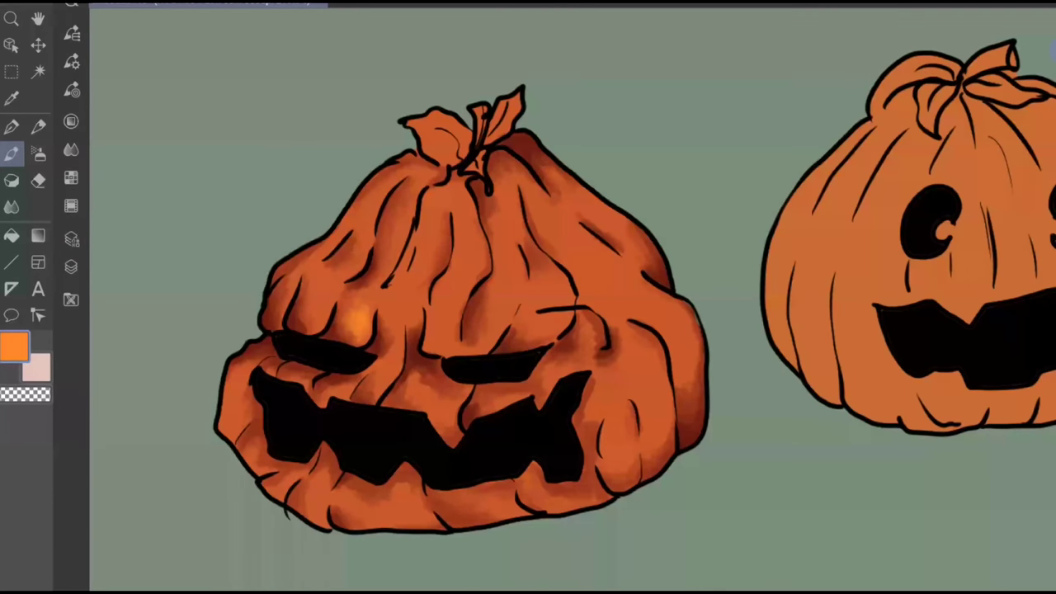
mouse_move(319, 310)
left_mouse_down()
mouse_move(329, 303)
mouse_move(305, 311)
mouse_move(325, 295)
left_mouse_up()
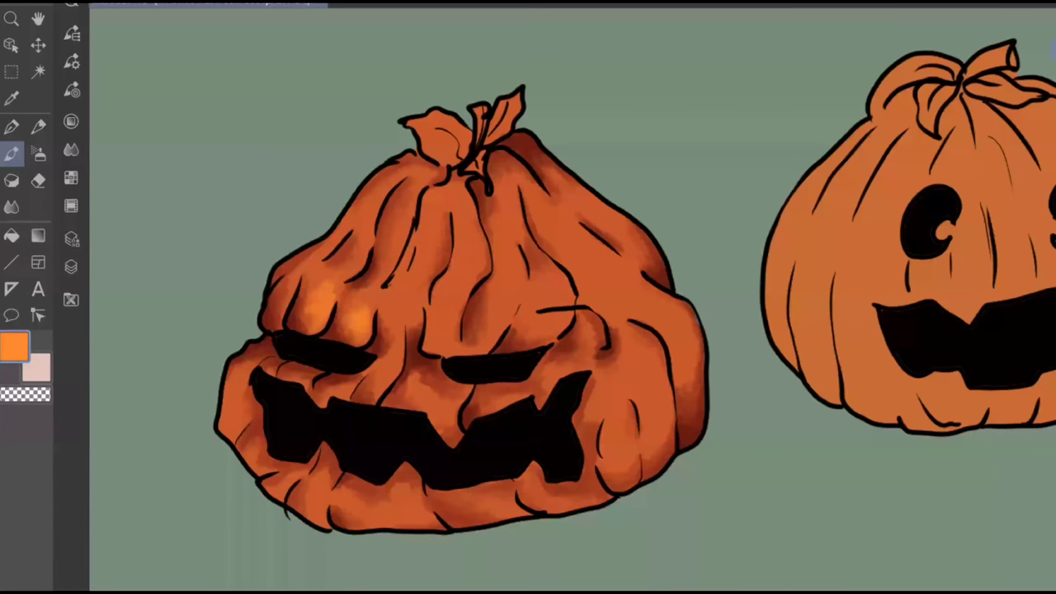
Highlight the red-orange pumpkin's upper left fold and the fold above the right eye's inner corner in bright orange
scroll(676, 247, "down", 5)
left_click_drag(774, 211, 634, 354)
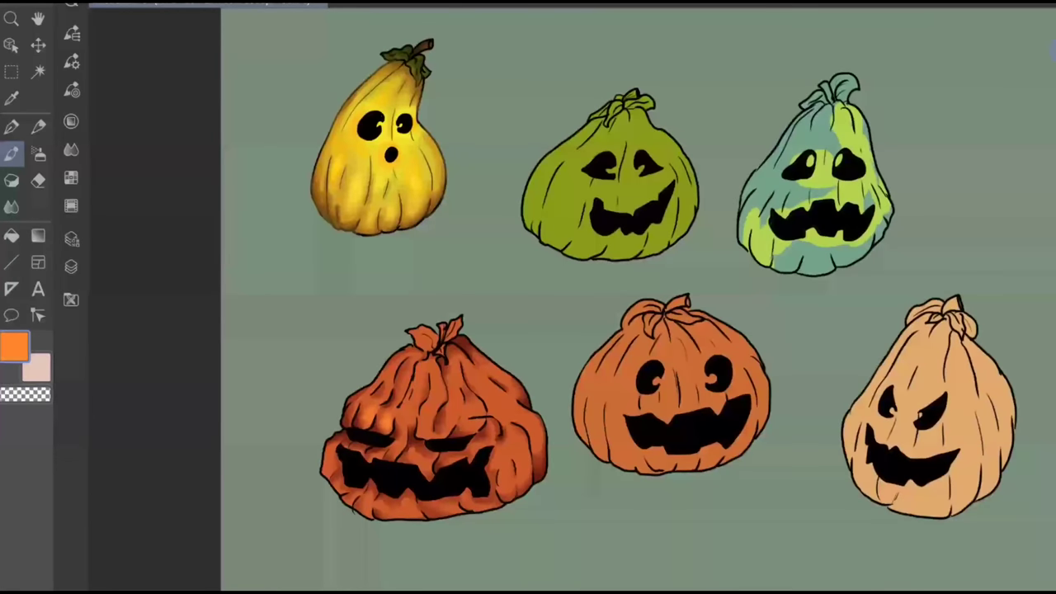
scroll(372, 488, "up", 5)
mouse_move(382, 284)
left_mouse_down()
mouse_move(390, 258)
mouse_move(372, 280)
mouse_move(372, 318)
left_mouse_up()
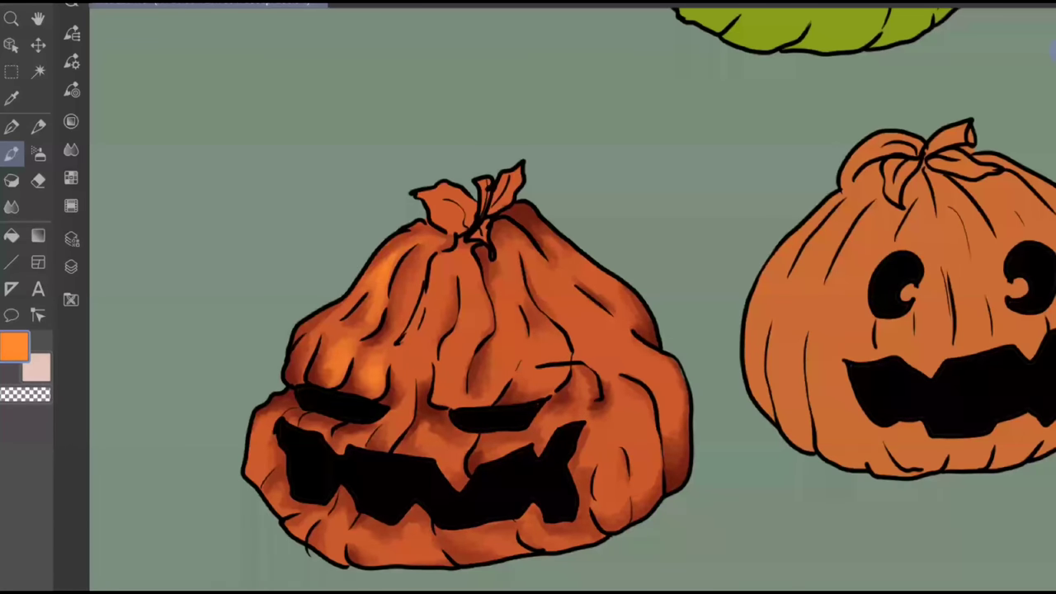
mouse_move(440, 379)
left_mouse_down()
mouse_move(439, 394)
mouse_move(443, 382)
mouse_move(457, 402)
left_mouse_up()
left_click_drag(461, 381, 462, 407)
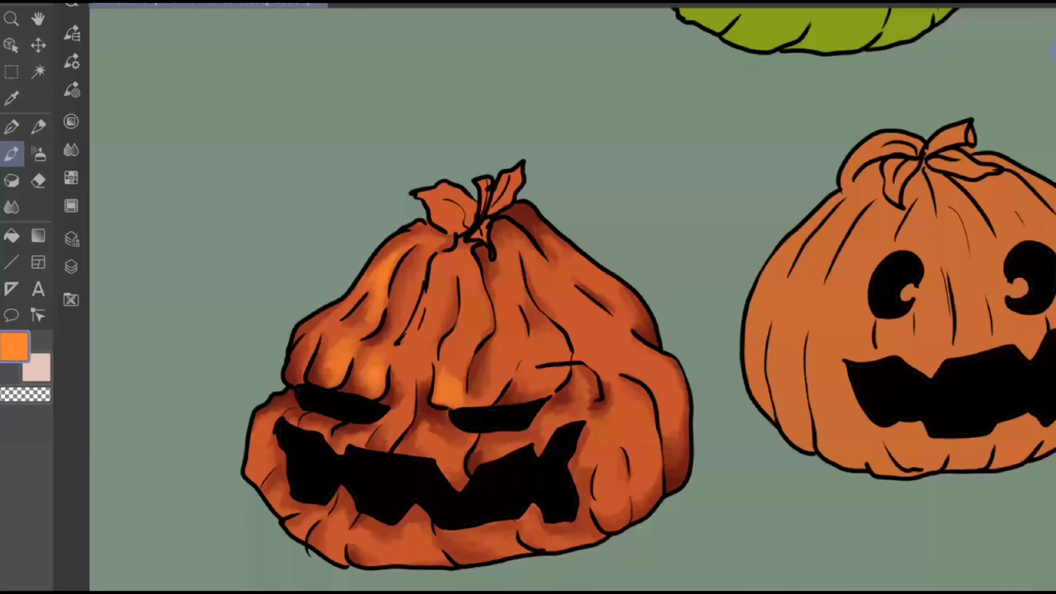
left_click_drag(441, 360, 457, 381)
Extend the orange highlights up the central forehead folds and over the bulge between the eyes
left_click(71, 60)
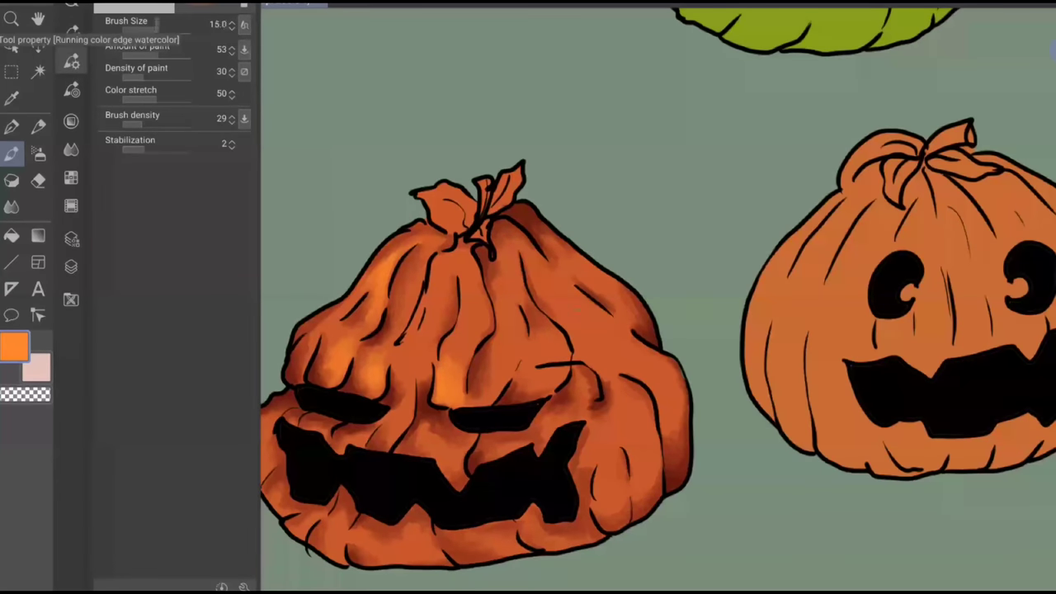
left_click(577, 305)
left_click_drag(453, 349, 453, 363)
left_click_drag(459, 345, 466, 365)
mouse_move(471, 344)
left_mouse_down()
mouse_move(470, 357)
mouse_move(455, 356)
left_mouse_up()
left_click_drag(473, 288, 473, 329)
left_click_drag(470, 275, 481, 308)
mouse_move(422, 347)
left_mouse_down()
mouse_move(409, 366)
mouse_move(442, 314)
left_mouse_up()
mouse_move(406, 372)
left_mouse_down()
mouse_move(403, 394)
mouse_move(428, 352)
mouse_move(401, 364)
left_mouse_up()
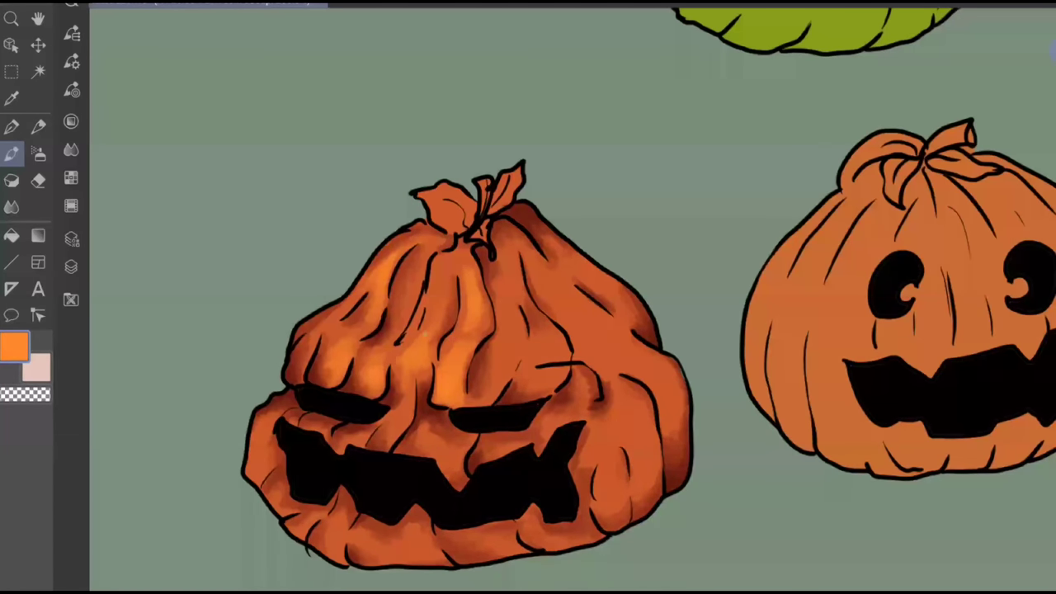
Highlight the upper left edge, the left cheek and the two wide folds beneath the mouth in bright orange
left_click_drag(319, 334, 338, 315)
mouse_move(251, 446)
left_mouse_down()
mouse_move(250, 473)
mouse_move(256, 447)
mouse_move(273, 454)
mouse_move(259, 426)
left_mouse_up()
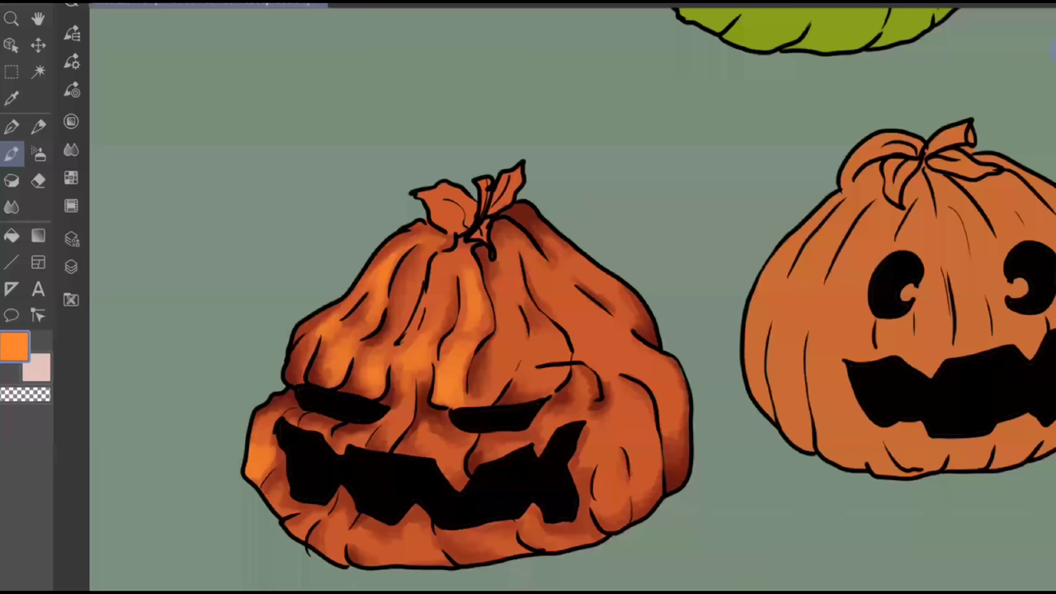
mouse_move(362, 554)
left_mouse_down()
mouse_move(373, 537)
mouse_move(416, 540)
left_mouse_up()
mouse_move(417, 553)
left_mouse_down()
mouse_move(424, 529)
mouse_move(428, 541)
left_mouse_up()
left_click_drag(416, 536, 413, 530)
mouse_move(397, 540)
left_mouse_down()
mouse_move(406, 532)
mouse_move(389, 530)
left_mouse_up()
left_click_drag(467, 549, 512, 535)
left_click_drag(513, 531, 477, 539)
mouse_move(474, 537)
left_mouse_down()
mouse_move(464, 540)
mouse_move(481, 554)
left_mouse_up()
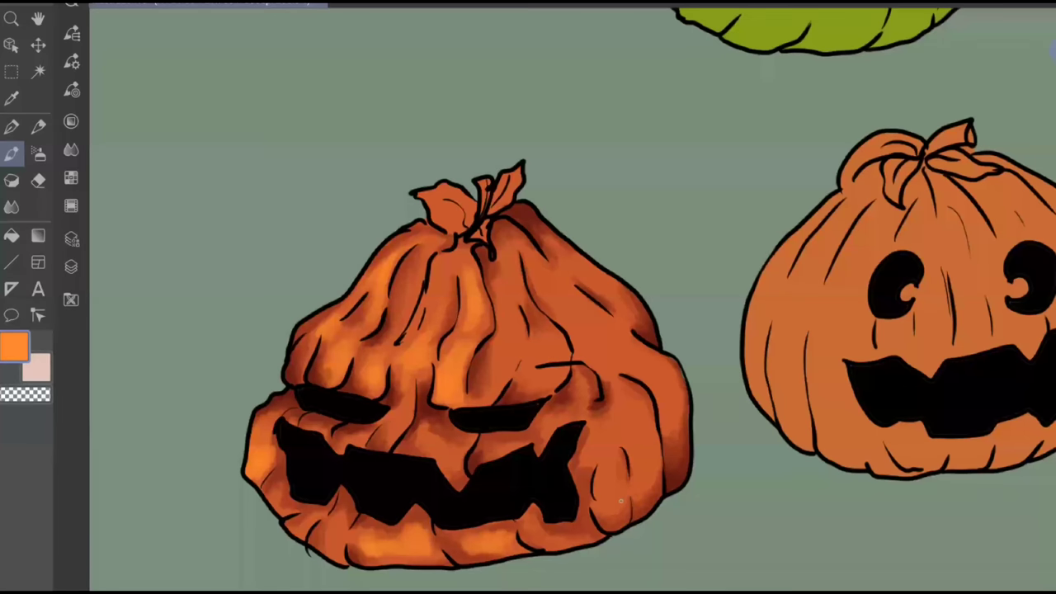
Highlight the right cheek and the large outer fold on the red-orange pumpkin's right side
left_click_drag(637, 438, 630, 394)
left_click_drag(647, 463, 622, 401)
left_click_drag(653, 461, 641, 475)
mouse_move(629, 409)
left_mouse_down()
mouse_move(624, 441)
mouse_move(610, 446)
mouse_move(628, 434)
mouse_move(611, 431)
mouse_move(620, 377)
mouse_move(661, 370)
left_mouse_up()
left_click_drag(663, 377, 645, 360)
left_click_drag(660, 380, 648, 370)
mouse_move(668, 414)
left_mouse_down()
mouse_move(660, 379)
mouse_move(671, 385)
mouse_move(641, 365)
mouse_move(678, 399)
mouse_move(675, 368)
mouse_move(630, 368)
left_mouse_up()
Highlight the upper right folds, the forehead above the right eye and the central folds beneath the stem
left_click_drag(625, 307, 536, 226)
left_click_drag(596, 277, 605, 295)
left_click_drag(602, 273, 623, 292)
mouse_move(542, 284)
left_mouse_down()
mouse_move(602, 349)
mouse_move(582, 308)
mouse_move(611, 349)
mouse_move(579, 360)
mouse_move(591, 312)
mouse_move(569, 329)
mouse_move(534, 265)
left_mouse_up()
mouse_move(539, 263)
left_mouse_down()
mouse_move(552, 280)
mouse_move(525, 255)
left_mouse_up()
mouse_move(539, 350)
left_mouse_down()
mouse_move(531, 367)
mouse_move(551, 353)
mouse_move(560, 358)
mouse_move(536, 375)
mouse_move(552, 372)
mouse_move(556, 340)
left_mouse_up()
mouse_move(554, 384)
left_mouse_down()
mouse_move(532, 353)
mouse_move(545, 337)
mouse_move(553, 343)
mouse_move(523, 385)
mouse_move(529, 335)
left_mouse_up()
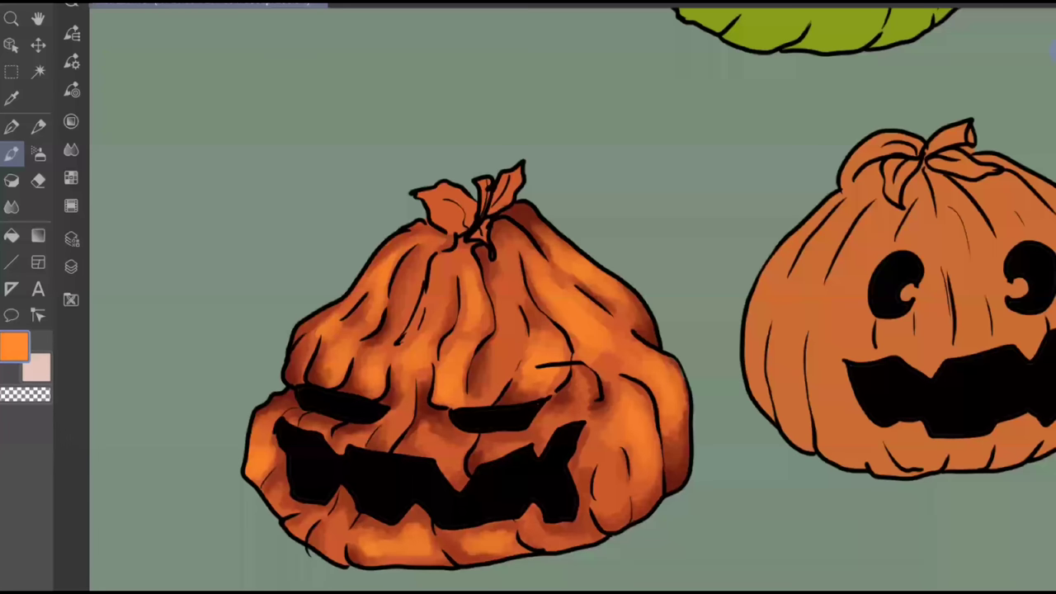
mouse_move(511, 307)
left_mouse_down()
mouse_move(508, 353)
mouse_move(495, 358)
left_mouse_up()
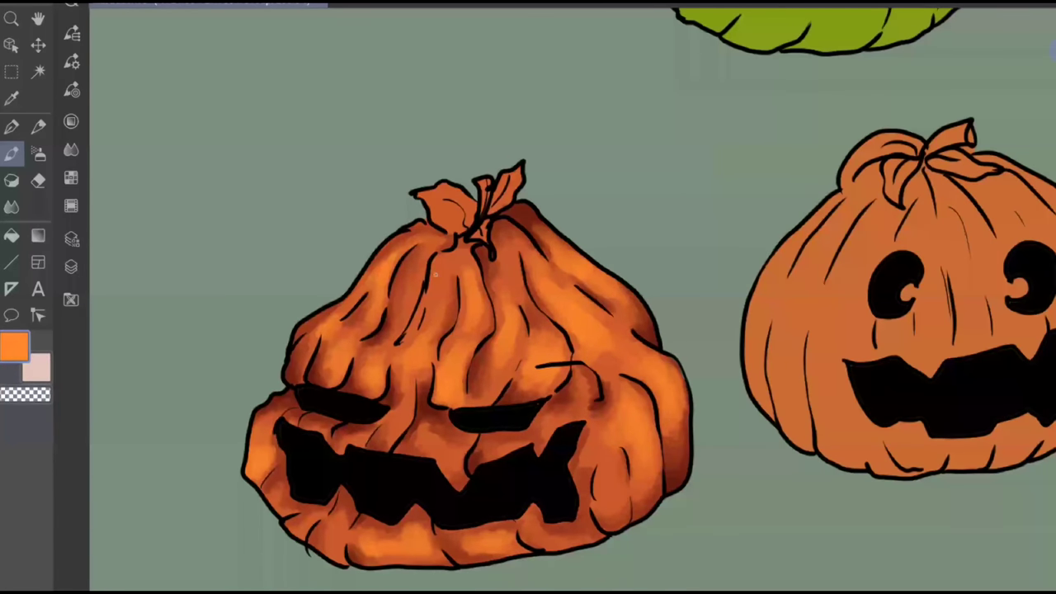
left_click_drag(441, 272, 446, 300)
Switch to a light yellow at brush size 11.9 and add bright glints to the two bulges above the left eye
left_click(71, 122)
left_click_drag(134, 223, 145, 217)
mouse_move(201, 242)
left_mouse_down()
mouse_move(181, 241)
mouse_move(153, 215)
left_mouse_up()
left_click(472, 411)
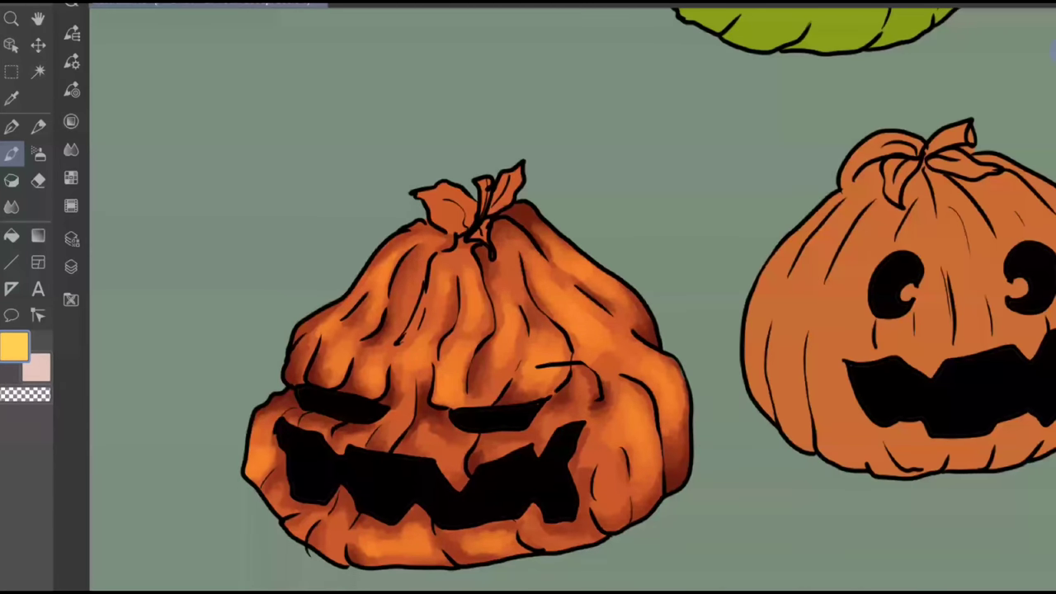
left_click(71, 63)
left_click_drag(157, 26, 160, 28)
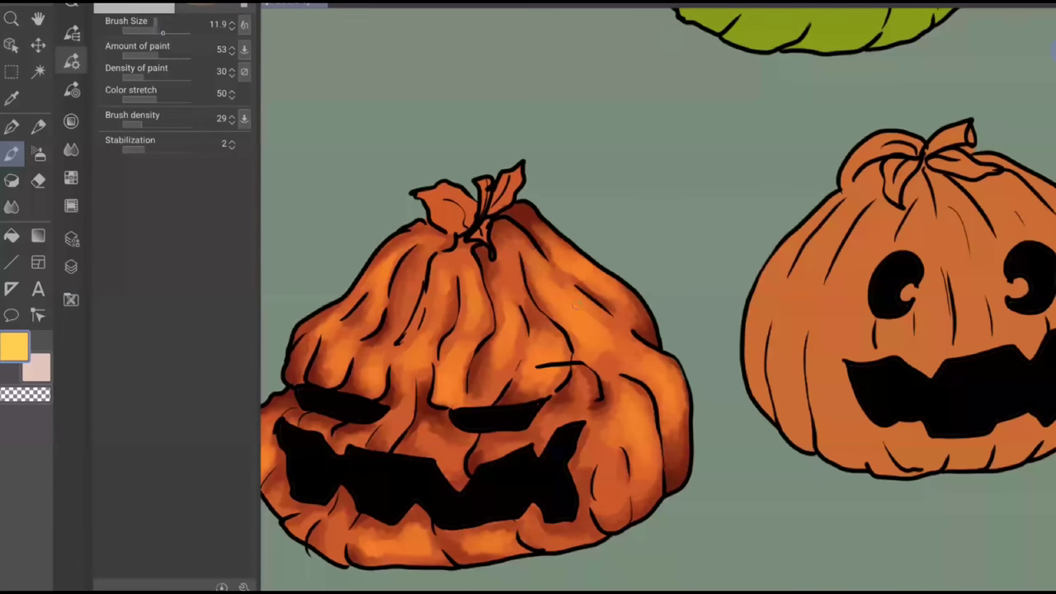
left_click(462, 363)
scroll(389, 462, "up", 3)
mouse_move(317, 309)
left_mouse_down()
mouse_move(315, 326)
mouse_move(325, 301)
mouse_move(319, 330)
mouse_move(306, 305)
left_mouse_up()
mouse_move(366, 338)
left_mouse_down()
mouse_move(370, 326)
mouse_move(369, 349)
mouse_move(360, 322)
left_mouse_up()
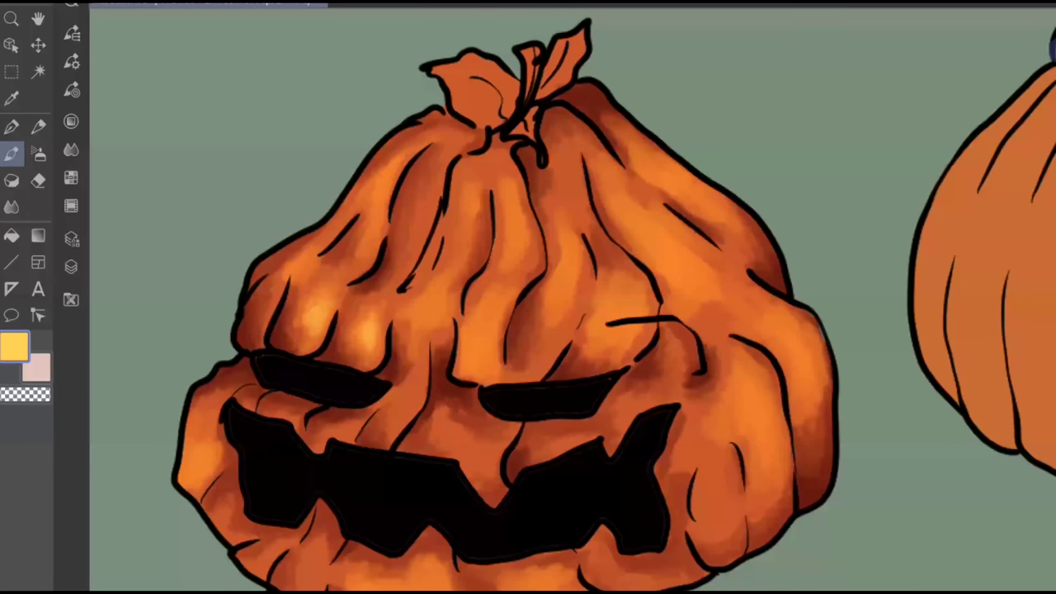
Add yellow glints to the folds above the right eye, the upper right fold and both cheeks
mouse_move(481, 358)
left_mouse_down()
mouse_move(475, 335)
mouse_move(471, 350)
left_mouse_up()
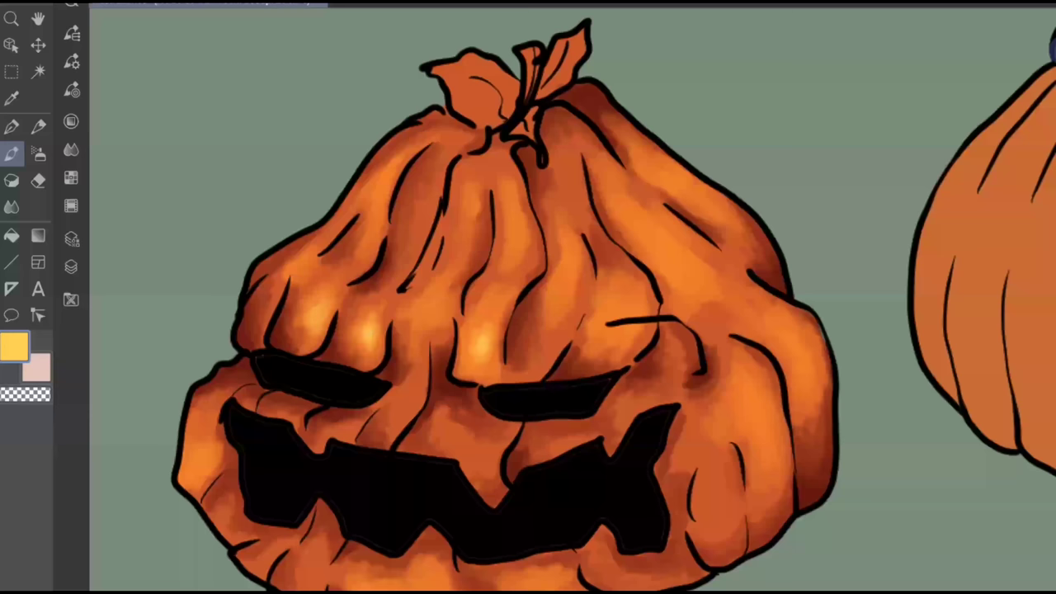
left_click_drag(624, 302, 614, 333)
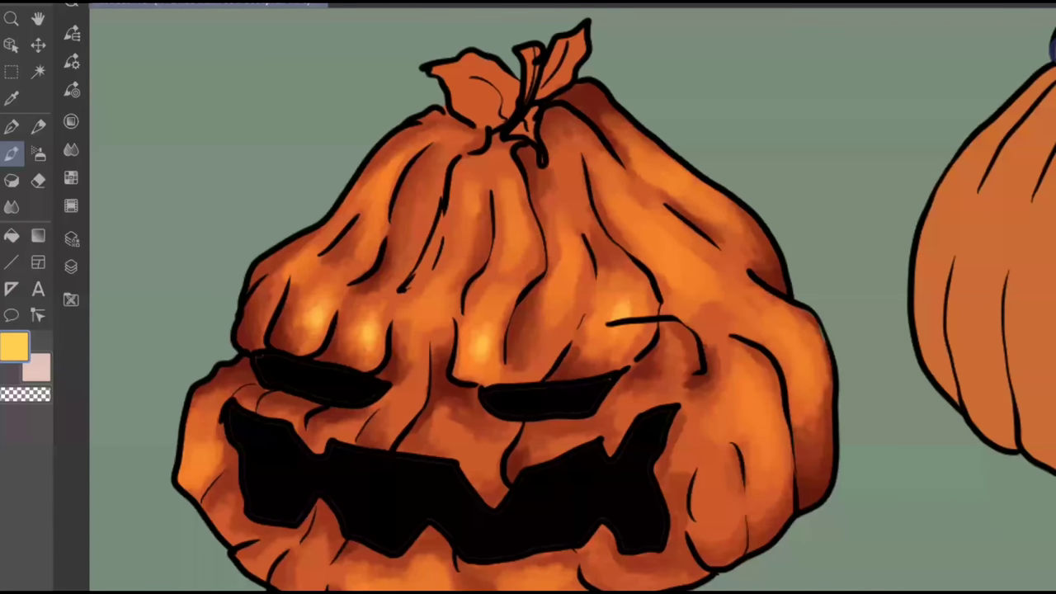
left_click_drag(563, 295, 559, 317)
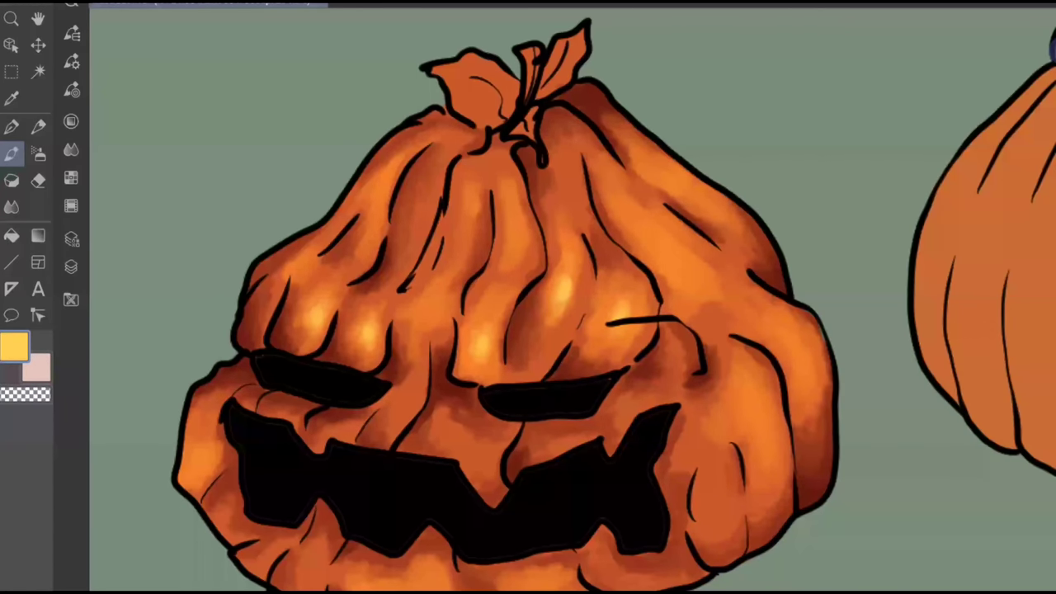
left_click_drag(688, 274, 695, 302)
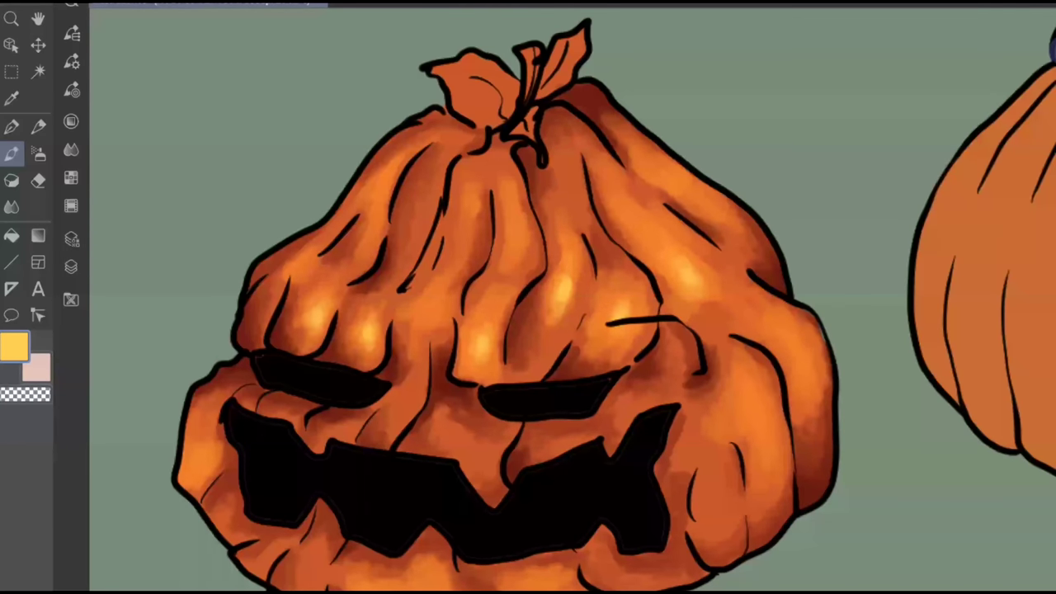
mouse_move(767, 422)
left_mouse_down()
mouse_move(757, 398)
mouse_move(757, 436)
mouse_move(775, 437)
left_mouse_up()
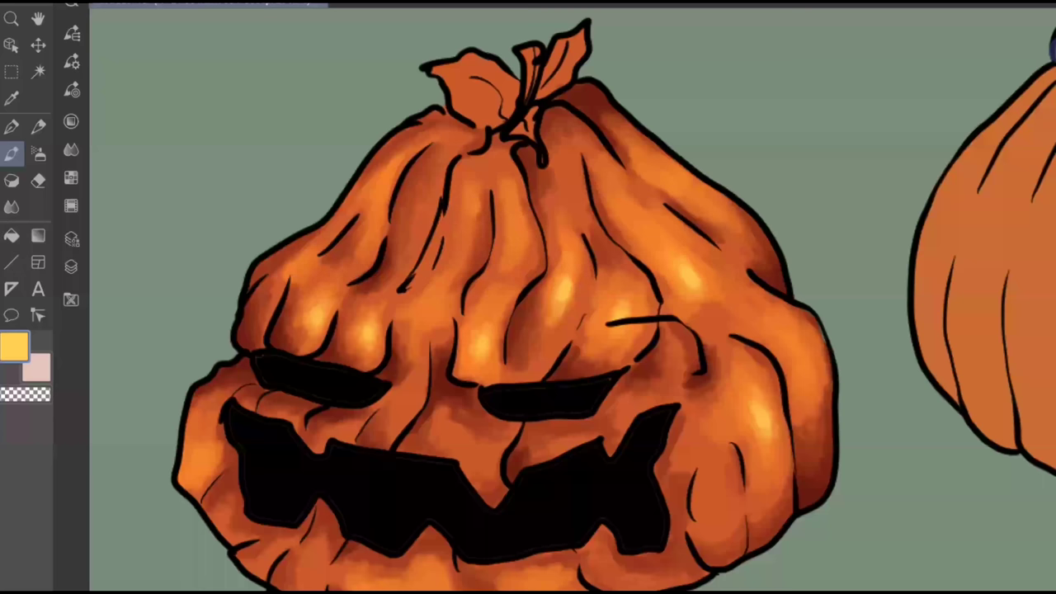
left_click_drag(197, 462, 207, 467)
Paint the red-orange pumpkin's stem leaves medium green with a larger brush of size 21
scroll(528, 297, "down", 1)
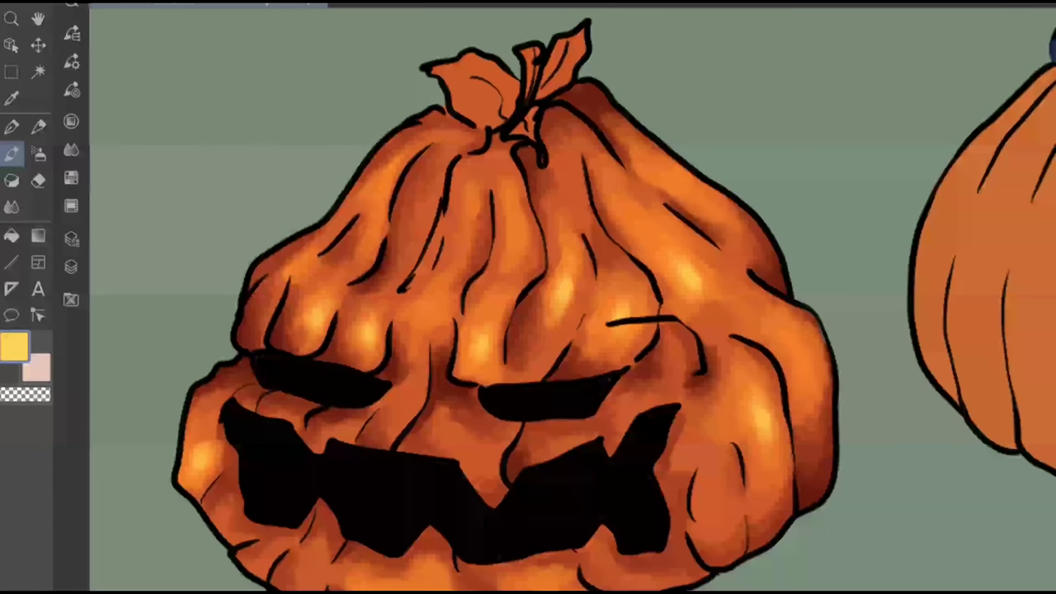
scroll(759, 272, "down", 3)
scroll(677, 418, "down", 3)
left_click_drag(677, 419, 479, 489)
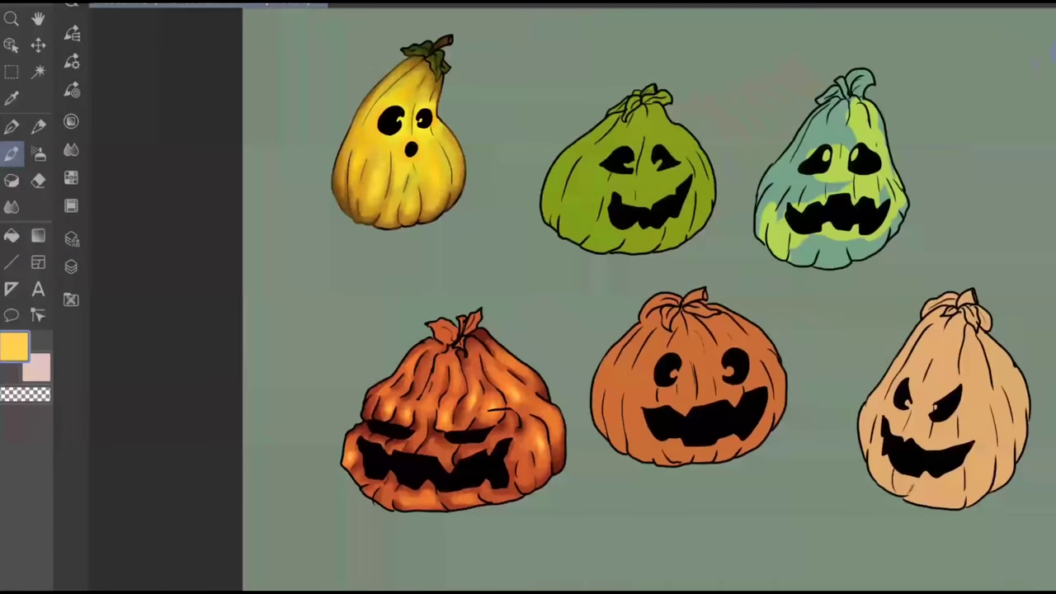
left_click_drag(629, 267, 551, 258)
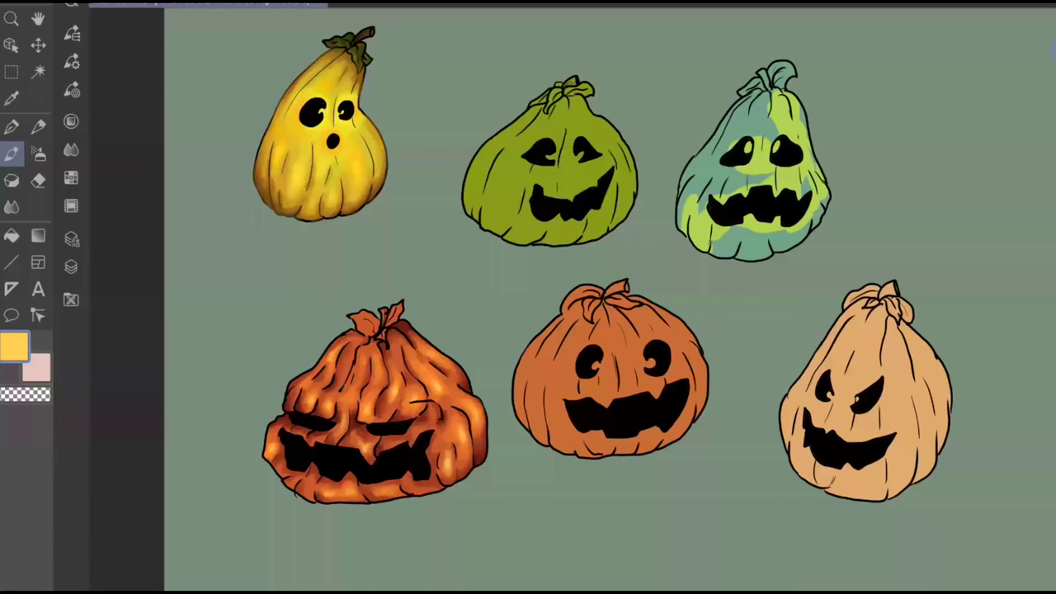
left_click(71, 121)
left_click_drag(192, 213, 202, 218)
left_click_drag(202, 249, 194, 273)
left_click(71, 62)
left_click_drag(154, 26, 165, 25)
left_click(363, 311)
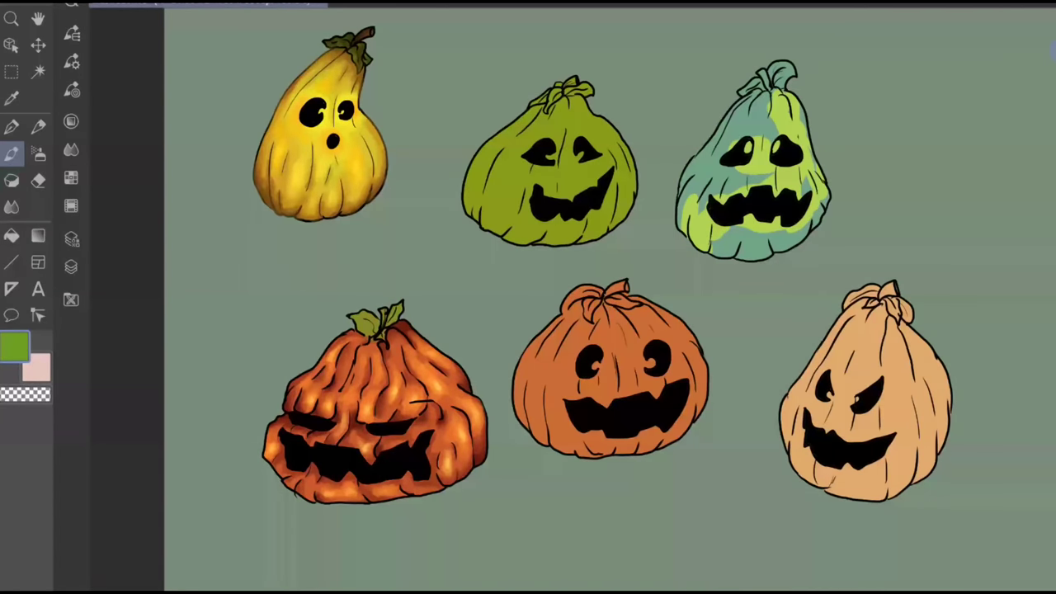
Shade the red-orange pumpkin's leaves with a darker green
left_click(70, 121)
left_click(204, 294)
left_click(71, 121)
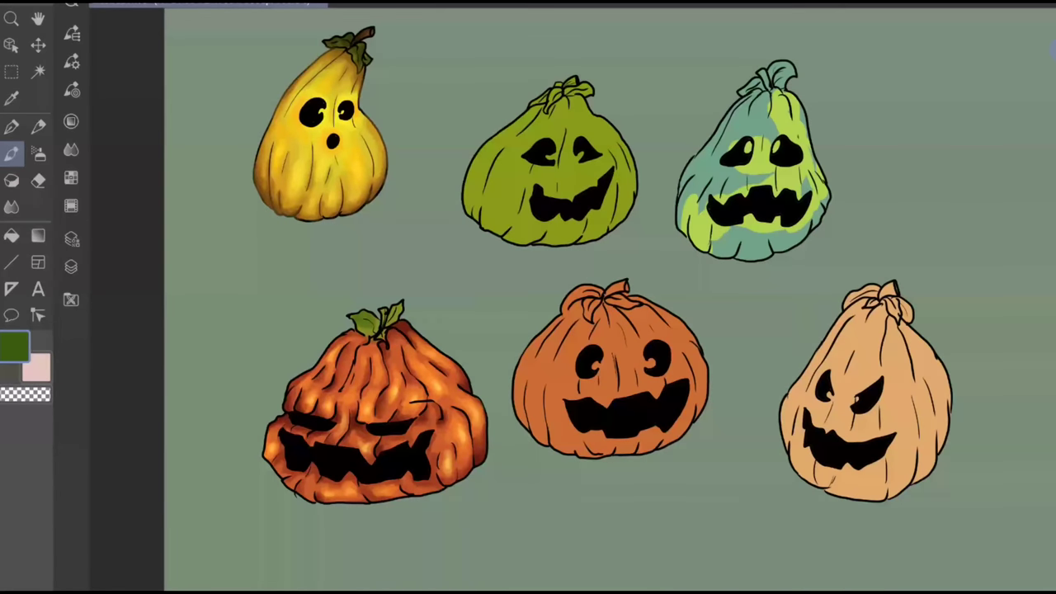
left_click_drag(401, 305, 395, 316)
Paint the red-orange pumpkin's stem between the leaves in a very dark reddish brown
left_click(71, 122)
left_click_drag(126, 225, 114, 241)
left_click_drag(205, 294, 208, 306)
left_click(385, 310)
left_click_drag(384, 309, 385, 319)
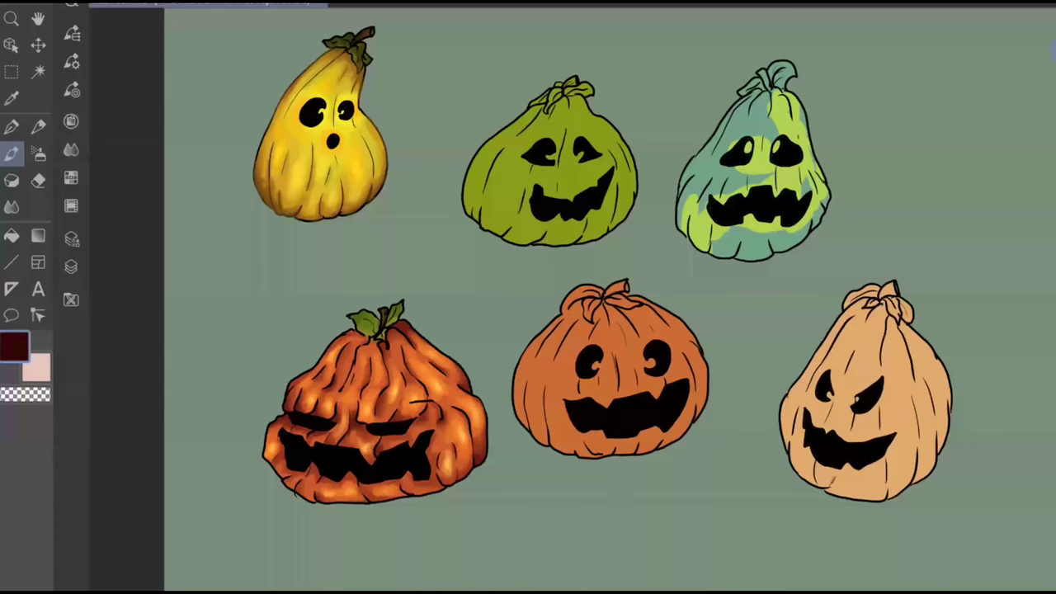
Deepen the shadows on the red-orange pumpkin's leaves and around its stem base with very dark green
left_click(71, 121)
left_click(239, 259)
left_click(72, 61)
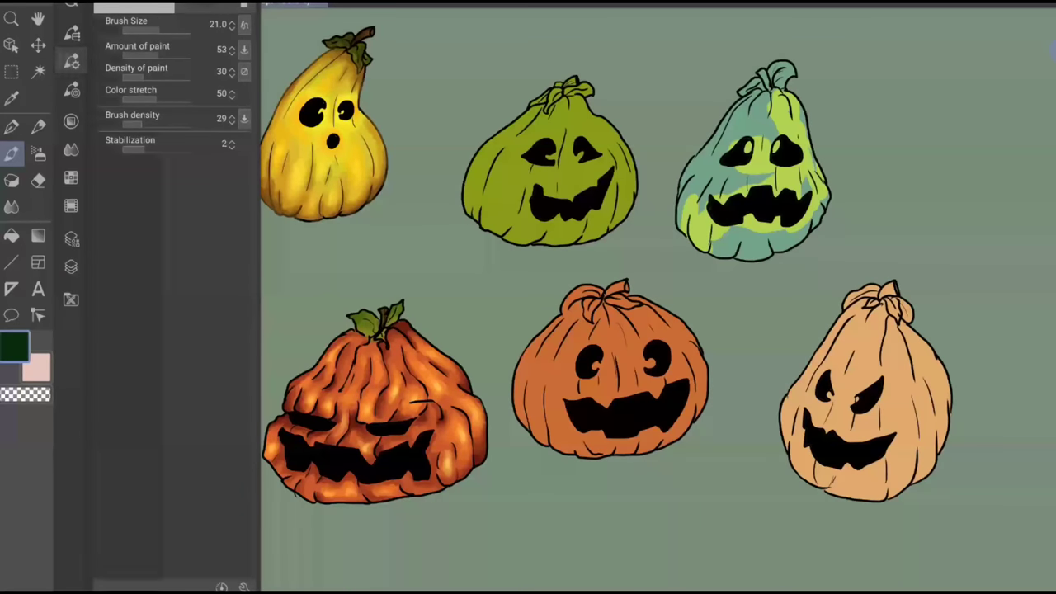
left_click(72, 61)
left_click_drag(353, 318, 378, 332)
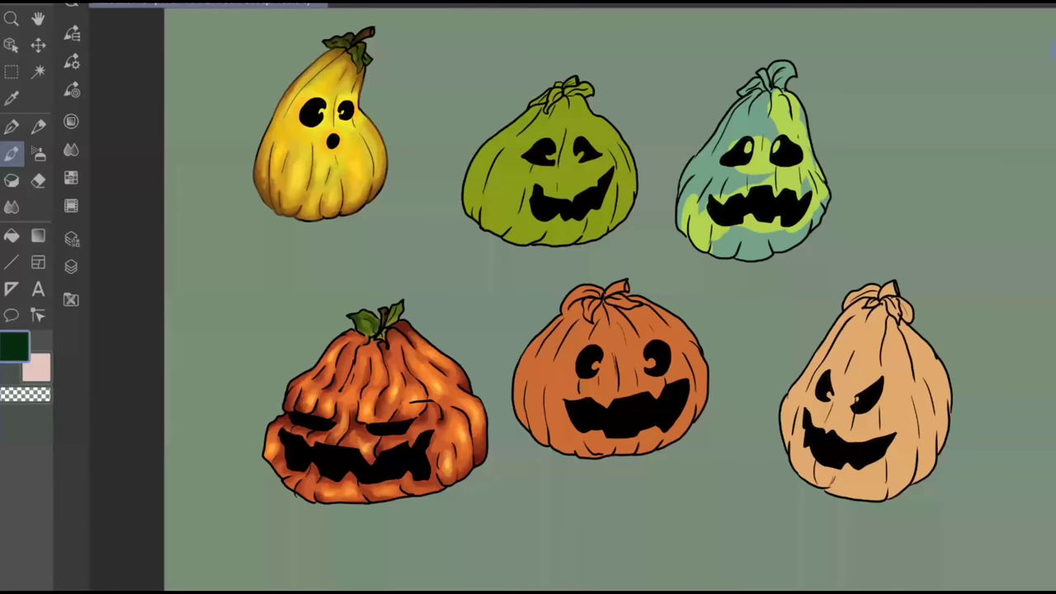
left_click_drag(387, 324, 394, 316)
left_click_drag(380, 333, 386, 338)
Enlarge the brush to size 72.3 and paint a dark green shadow on the green pumpkin's lower left edge
left_click_drag(893, 271, 814, 294)
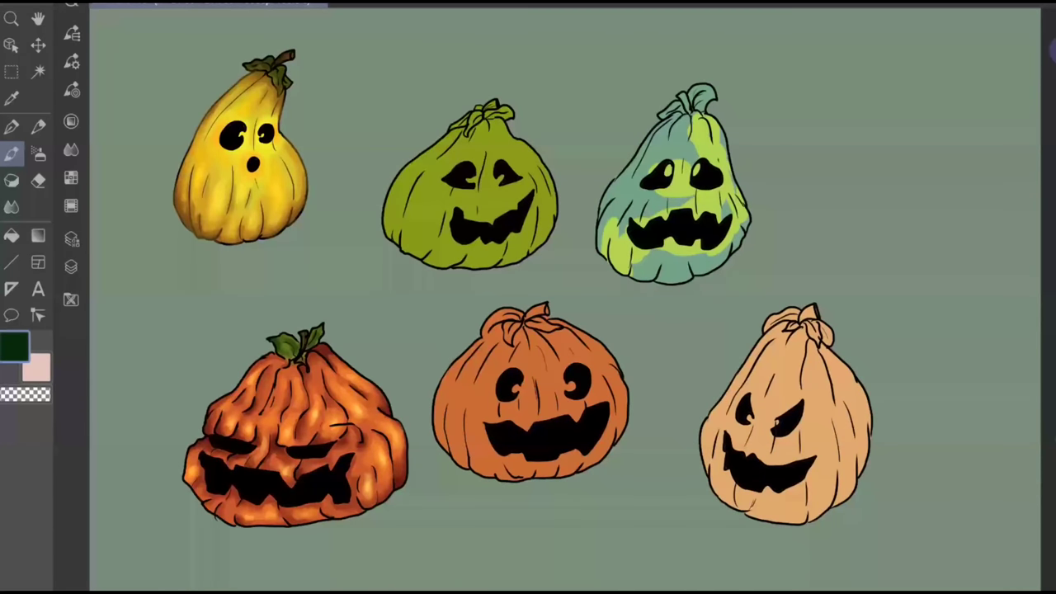
left_click_drag(892, 354, 832, 373)
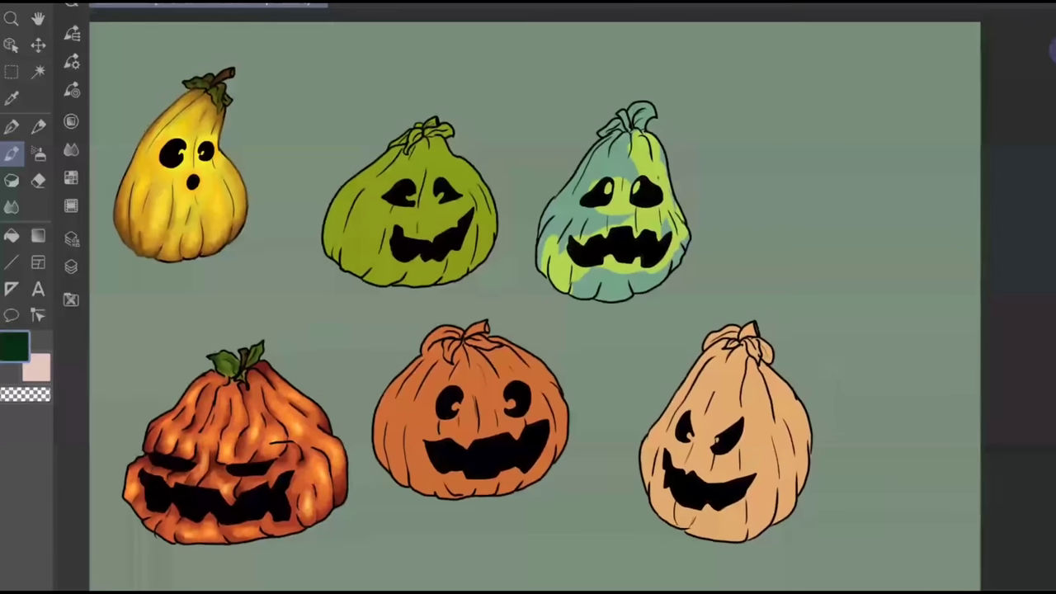
left_click_drag(888, 393, 593, 333)
left_click_drag(327, 222, 725, 345)
left_click_drag(570, 282, 486, 206)
left_click(72, 62)
left_click(165, 30)
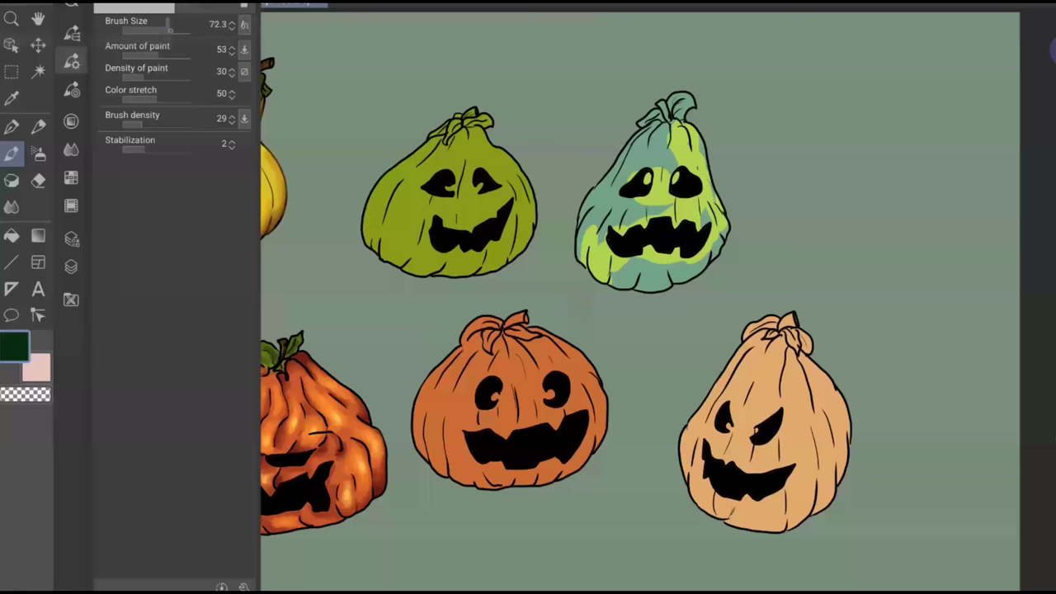
left_click(71, 62)
mouse_move(385, 254)
left_mouse_down()
mouse_move(386, 245)
mouse_move(373, 251)
left_mouse_up()
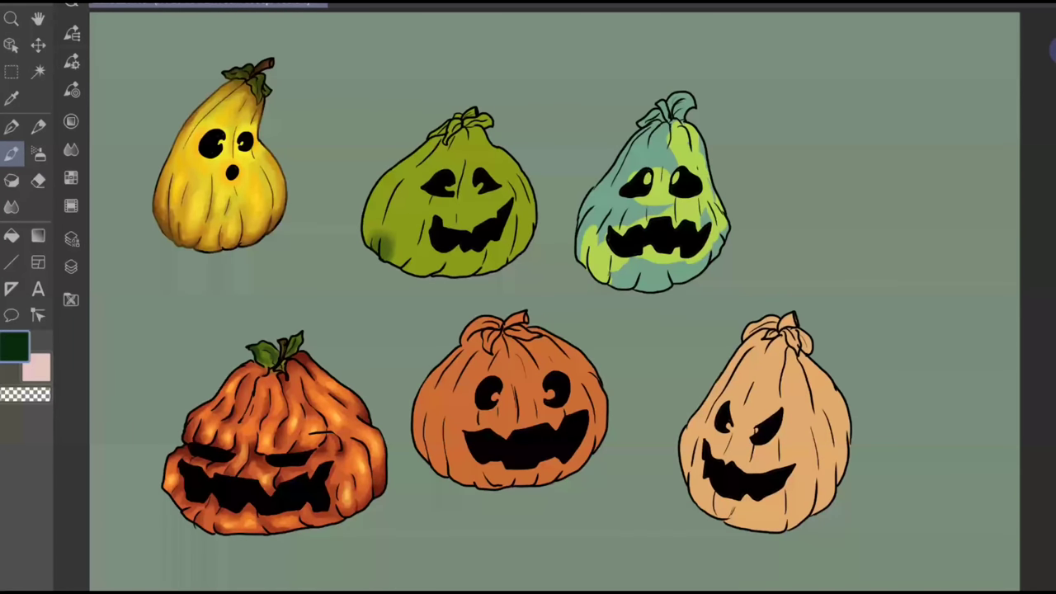
Adjust the brush size and shade the green pumpkin's sides, bottom and folds with soft dark green
left_click(72, 62)
left_click(165, 30)
left_click(72, 62)
mouse_move(383, 248)
left_mouse_down()
mouse_move(387, 219)
mouse_move(370, 243)
mouse_move(373, 181)
mouse_move(409, 162)
mouse_move(372, 227)
mouse_move(376, 209)
mouse_move(406, 269)
mouse_move(393, 257)
mouse_move(415, 247)
mouse_move(391, 210)
mouse_move(441, 127)
mouse_move(426, 148)
mouse_move(440, 137)
mouse_move(437, 155)
mouse_move(465, 131)
mouse_move(471, 152)
mouse_move(478, 129)
mouse_move(531, 197)
left_mouse_up()
left_click_drag(530, 203, 517, 250)
left_click_drag(528, 233, 514, 256)
left_click_drag(533, 206, 504, 262)
mouse_move(525, 226)
left_mouse_down()
mouse_move(490, 269)
mouse_move(414, 272)
left_mouse_up()
left_click_drag(507, 239, 497, 254)
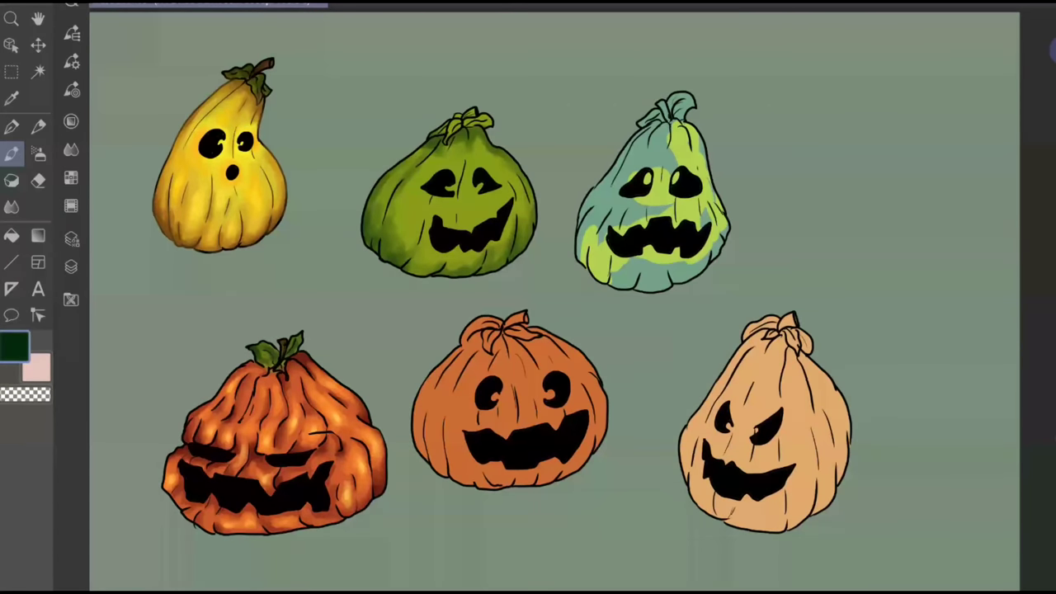
left_click_drag(424, 233, 424, 255)
left_click_drag(390, 259, 367, 206)
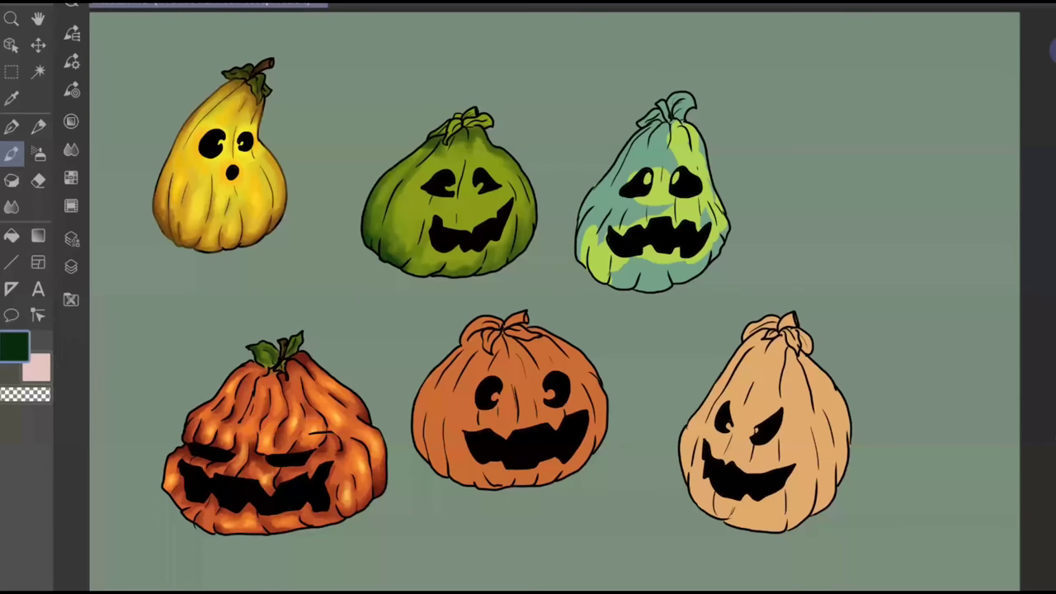
Darken the area beneath the green pumpkin's stem leaves and its lower right folds with dark green
mouse_move(449, 137)
left_mouse_down()
mouse_move(445, 143)
mouse_move(462, 135)
mouse_move(409, 183)
mouse_move(469, 149)
mouse_move(471, 162)
mouse_move(479, 157)
mouse_move(475, 127)
left_mouse_up()
mouse_move(477, 127)
left_mouse_down()
mouse_move(483, 141)
mouse_move(474, 147)
left_mouse_up()
mouse_move(524, 245)
left_mouse_down()
mouse_move(511, 257)
mouse_move(529, 224)
mouse_move(483, 265)
left_mouse_up()
mouse_move(511, 224)
left_mouse_down()
mouse_move(510, 246)
mouse_move(459, 273)
mouse_move(409, 269)
mouse_move(444, 261)
mouse_move(412, 268)
left_mouse_up()
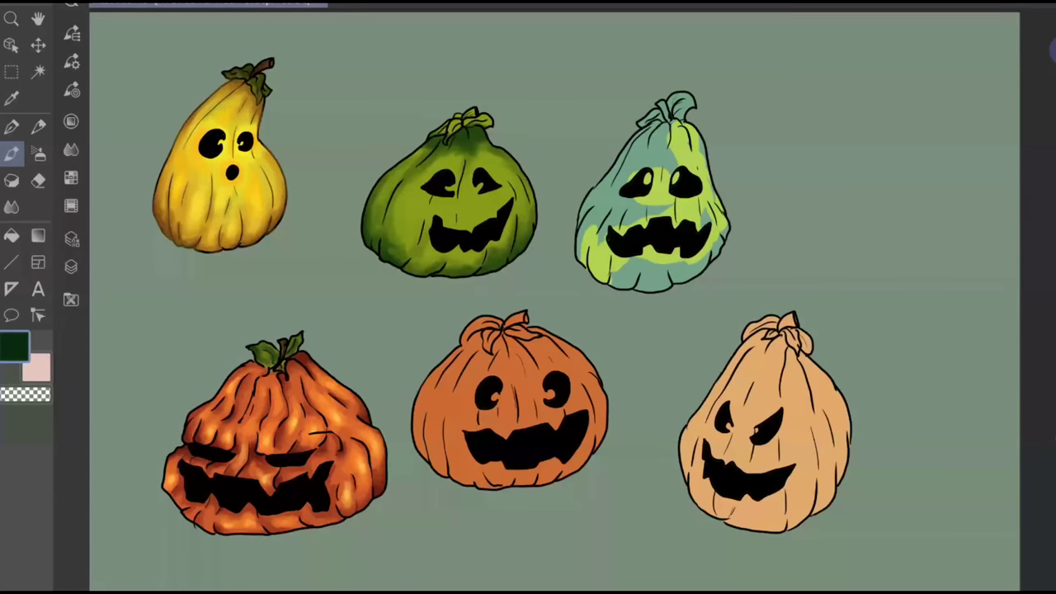
Adjust the brush size and deepen the green pumpkin's left edge and lower left fold with a bluish dark green
scroll(506, 109, "up", 1)
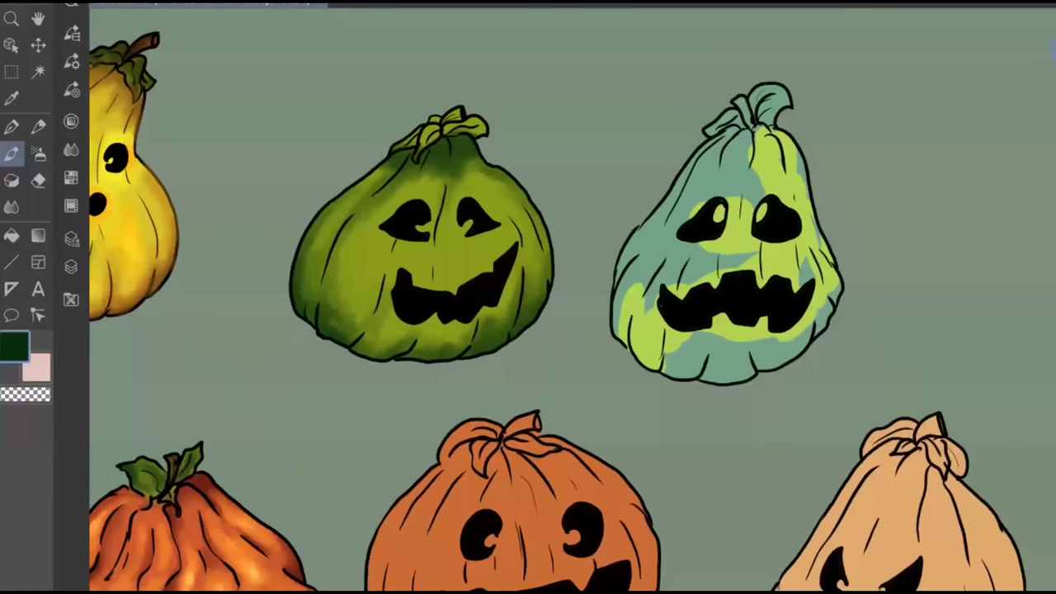
left_click(72, 62)
left_click_drag(163, 31, 159, 30)
left_click(72, 121)
left_click_drag(230, 327, 242, 289)
left_click(72, 121)
left_click_drag(297, 282, 306, 237)
left_click_drag(302, 295, 308, 307)
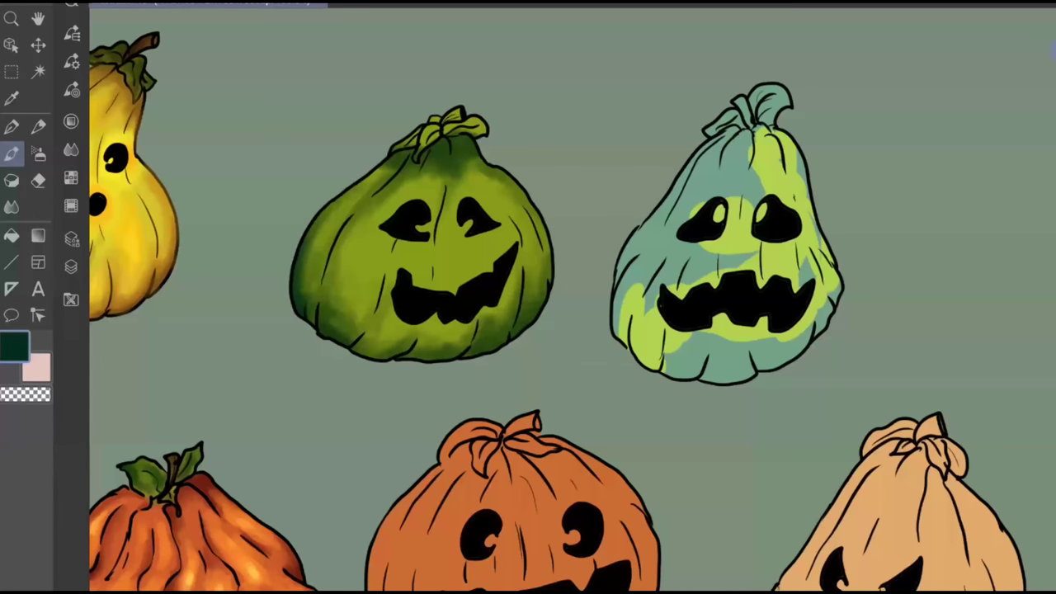
left_click_drag(330, 319, 337, 328)
Shade the green pumpkin below the stem, under both eyes, along the bottom and down the upper right side in bluish dark green
mouse_move(455, 141)
left_mouse_down()
mouse_move(464, 178)
mouse_move(446, 211)
mouse_move(452, 204)
left_mouse_up()
mouse_move(383, 234)
left_mouse_down()
mouse_move(404, 246)
mouse_move(397, 255)
left_mouse_up()
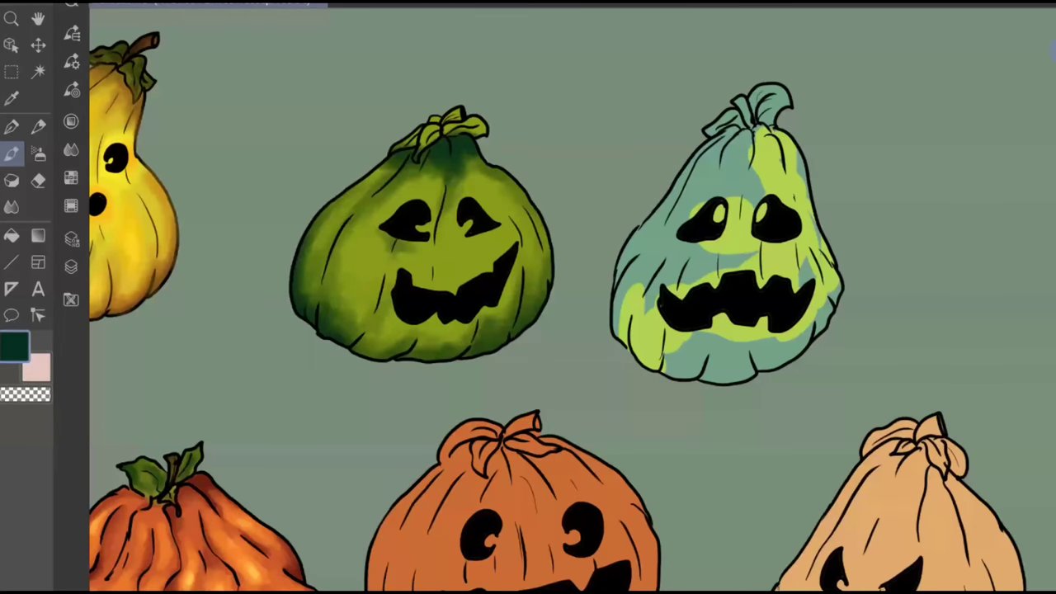
mouse_move(475, 236)
left_mouse_down()
mouse_move(491, 238)
mouse_move(482, 244)
left_mouse_up()
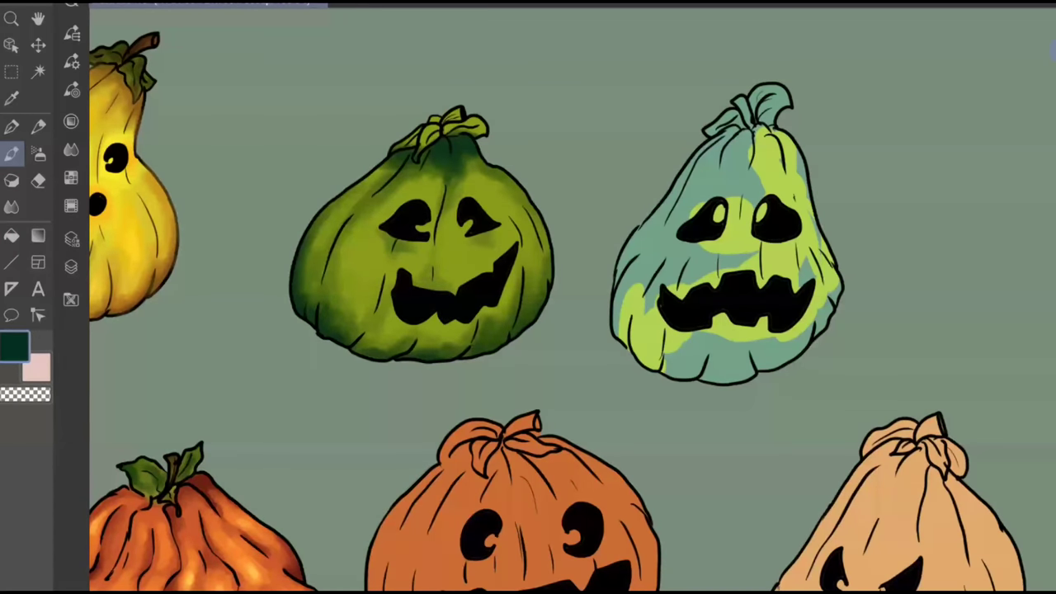
left_click_drag(389, 353, 383, 344)
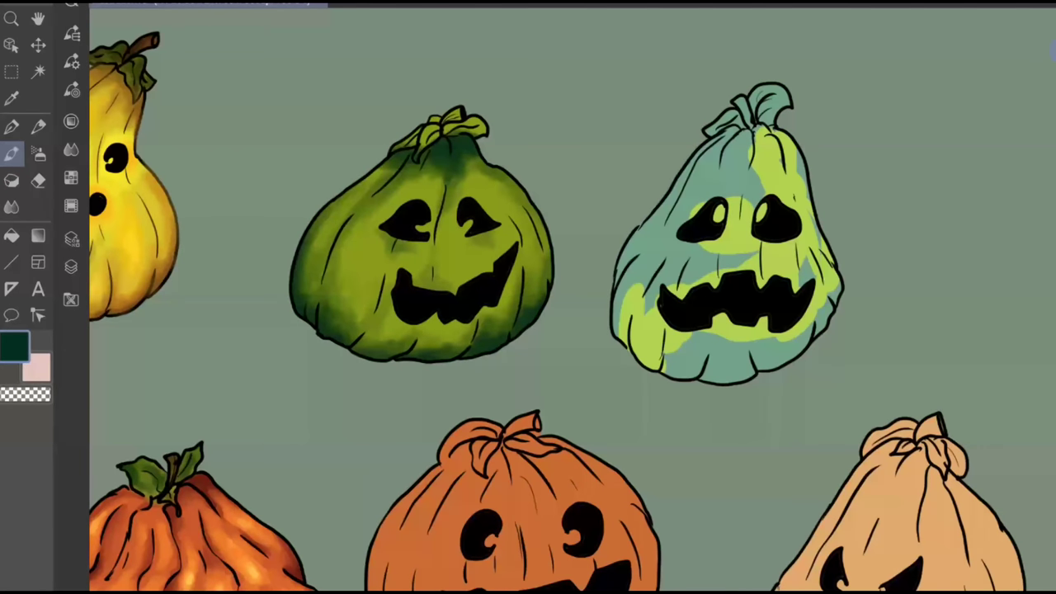
mouse_move(495, 169)
left_mouse_down()
mouse_move(540, 224)
mouse_move(515, 236)
mouse_move(523, 228)
left_mouse_up()
Paint bright lime green highlights above the green pumpkin's mouth and on its left cheek
left_click(71, 122)
left_click(195, 216)
left_click(195, 263)
left_click(199, 270)
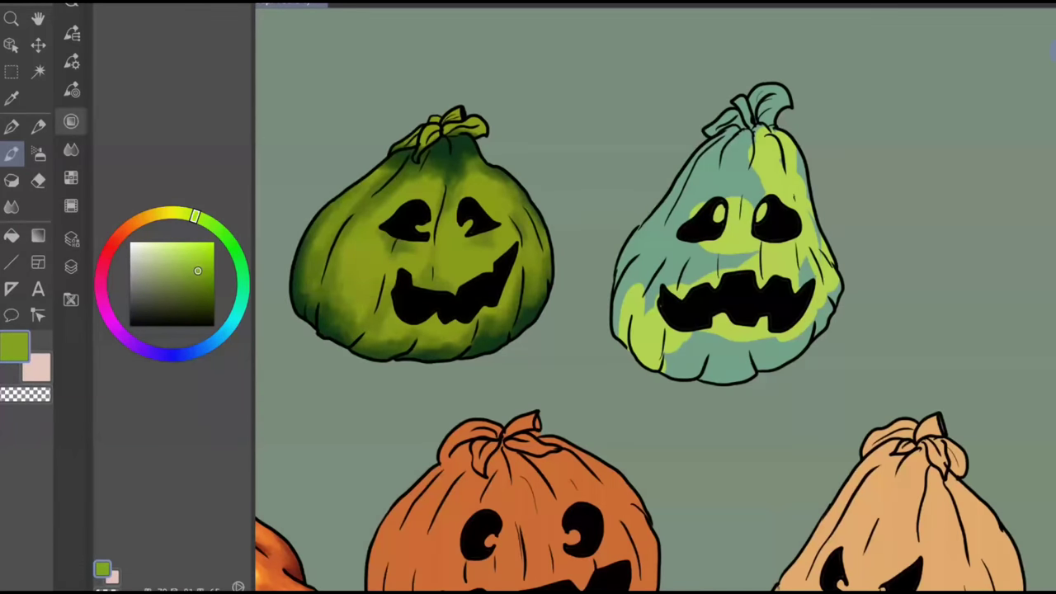
left_click(71, 121)
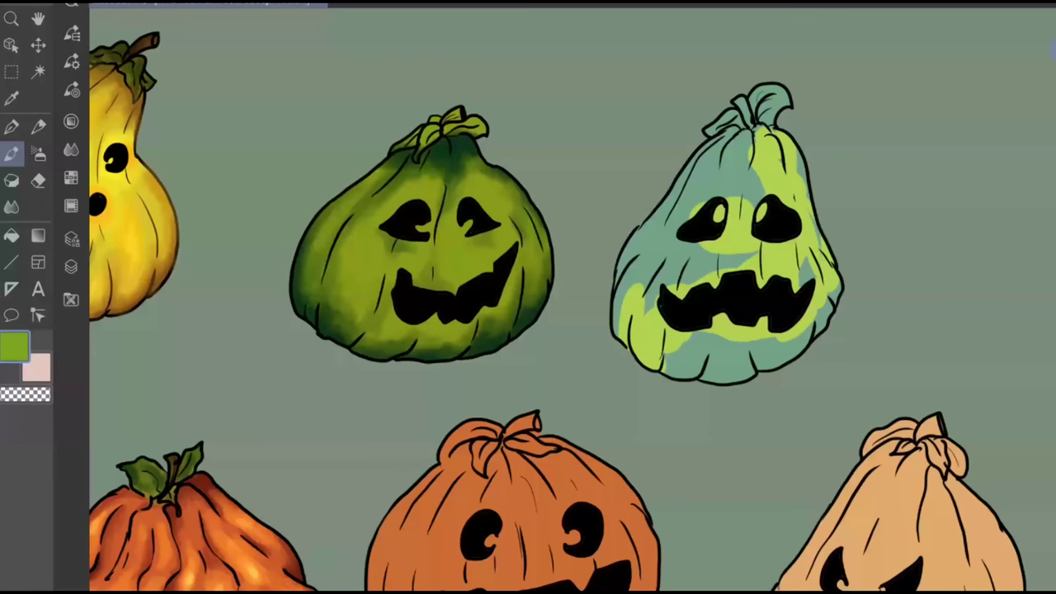
left_click(71, 121)
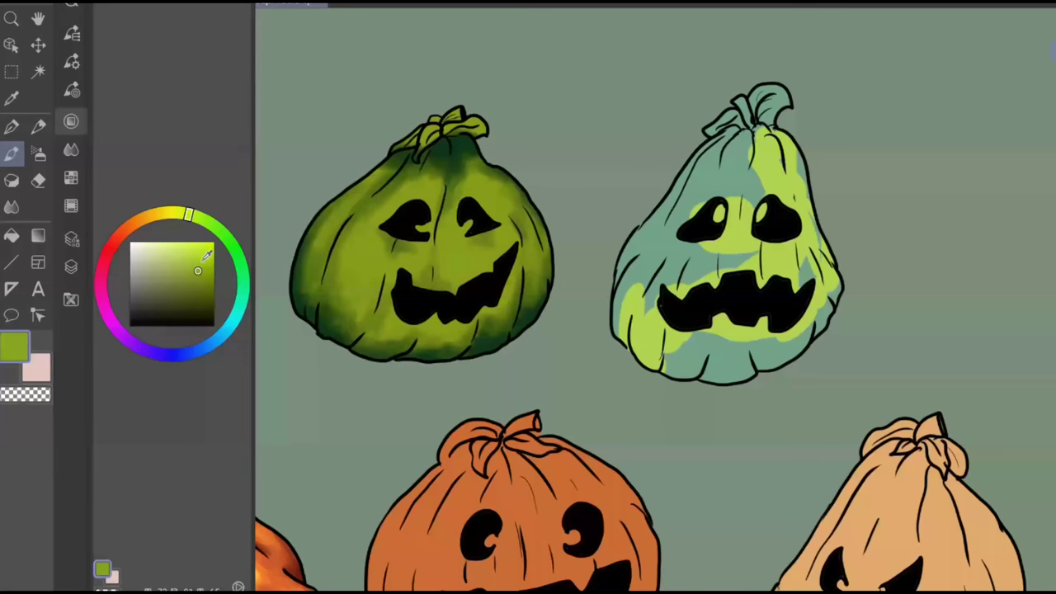
left_click(204, 257)
left_click(71, 121)
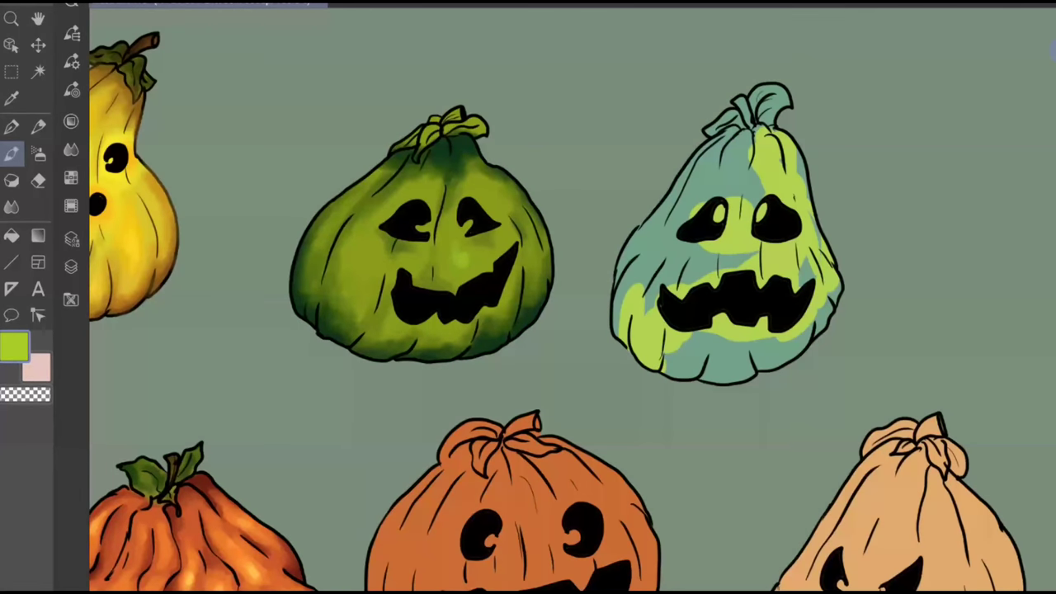
left_click_drag(472, 256, 478, 263)
left_click_drag(362, 261, 373, 274)
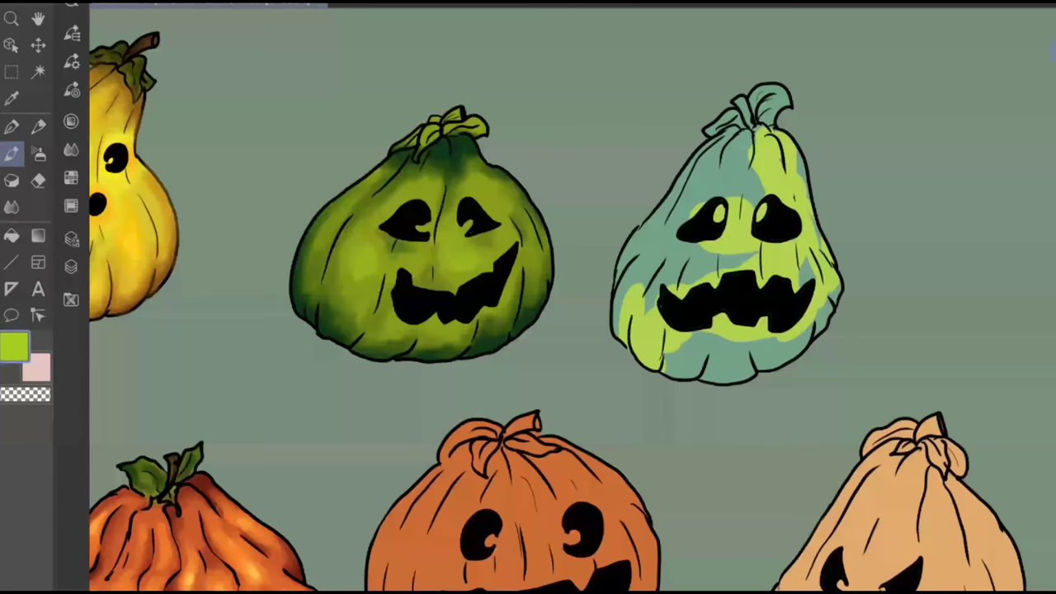
Switch to a bright yellow-green and touch up the highlight beside the left corner of the green pumpkin's mouth
scroll(709, 138, "down", 3)
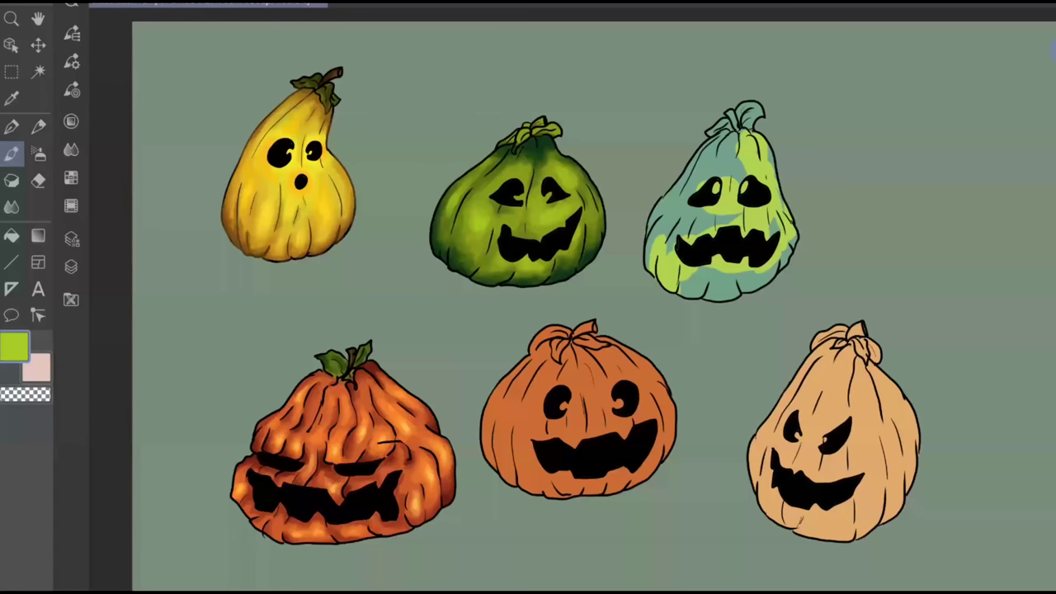
left_click(71, 122)
left_click_drag(189, 213, 175, 213)
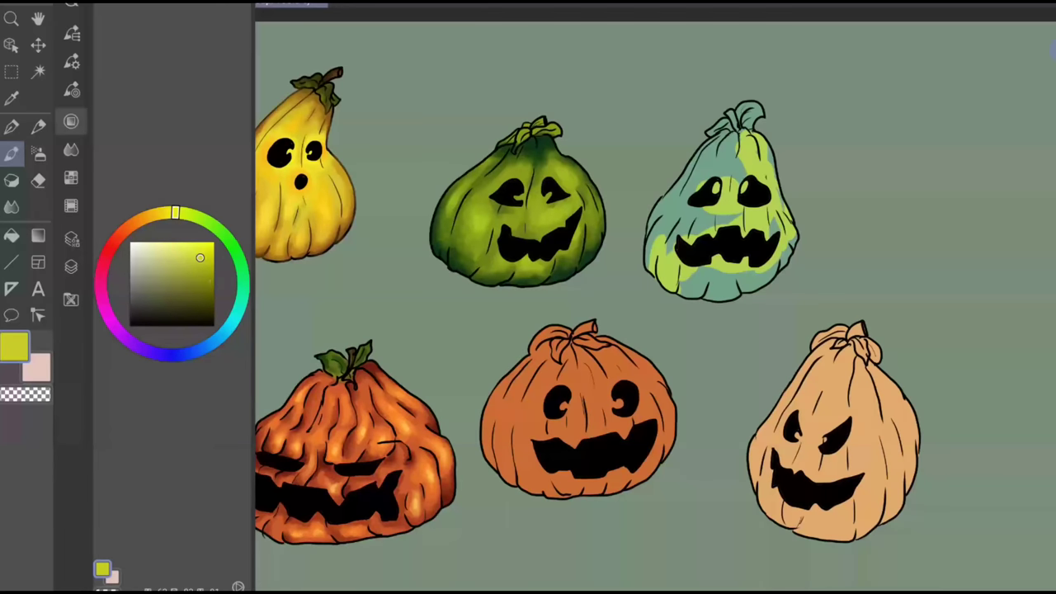
left_click(204, 249)
left_click(504, 240)
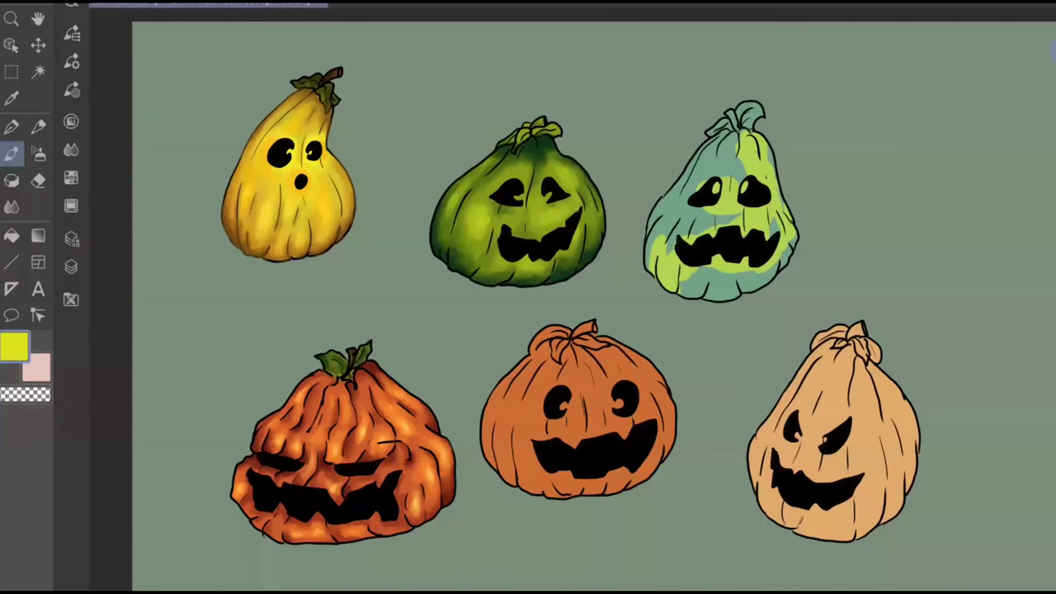
Paint the green pumpkin's stem leaves in a dark teal green
left_click(71, 121)
mouse_move(175, 213)
left_mouse_down()
mouse_move(204, 219)
mouse_move(233, 246)
left_mouse_up()
left_click(202, 304)
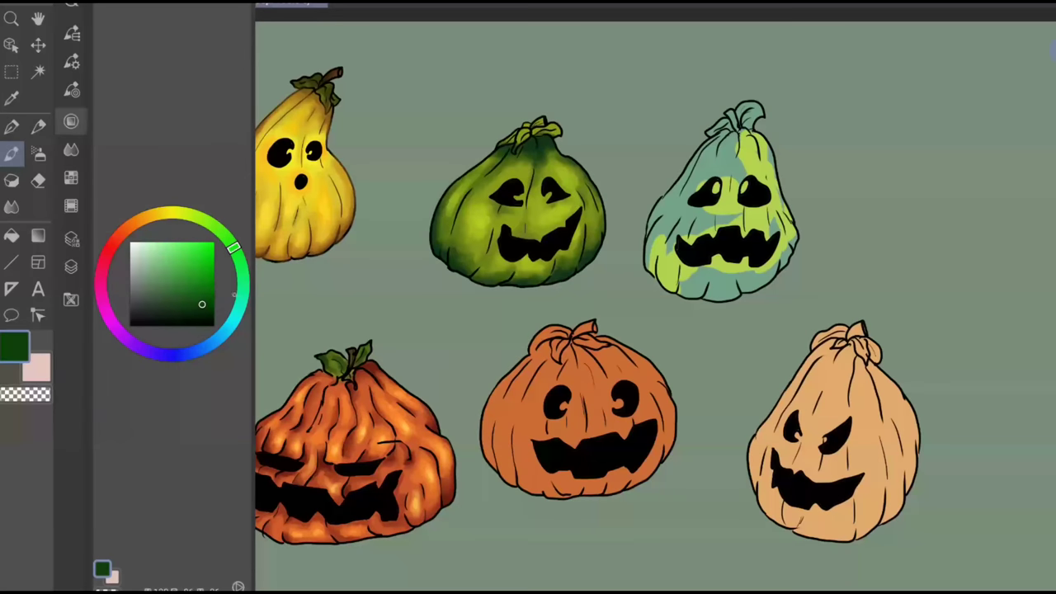
left_click_drag(237, 308, 244, 283)
left_click_drag(199, 309, 201, 304)
left_click(71, 121)
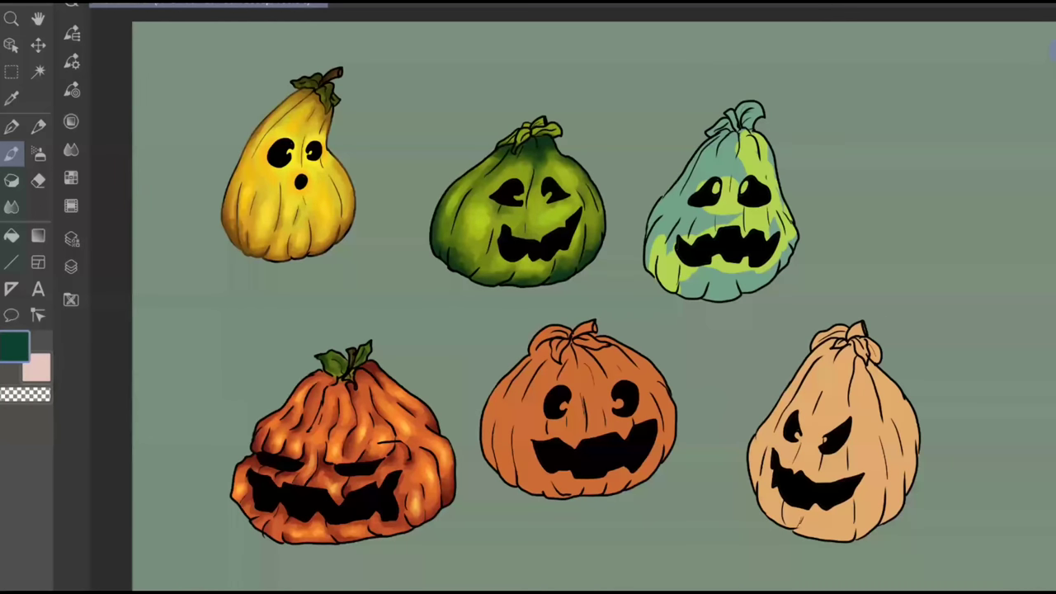
mouse_move(526, 130)
left_mouse_down()
mouse_move(508, 141)
mouse_move(543, 119)
mouse_move(559, 134)
left_mouse_up()
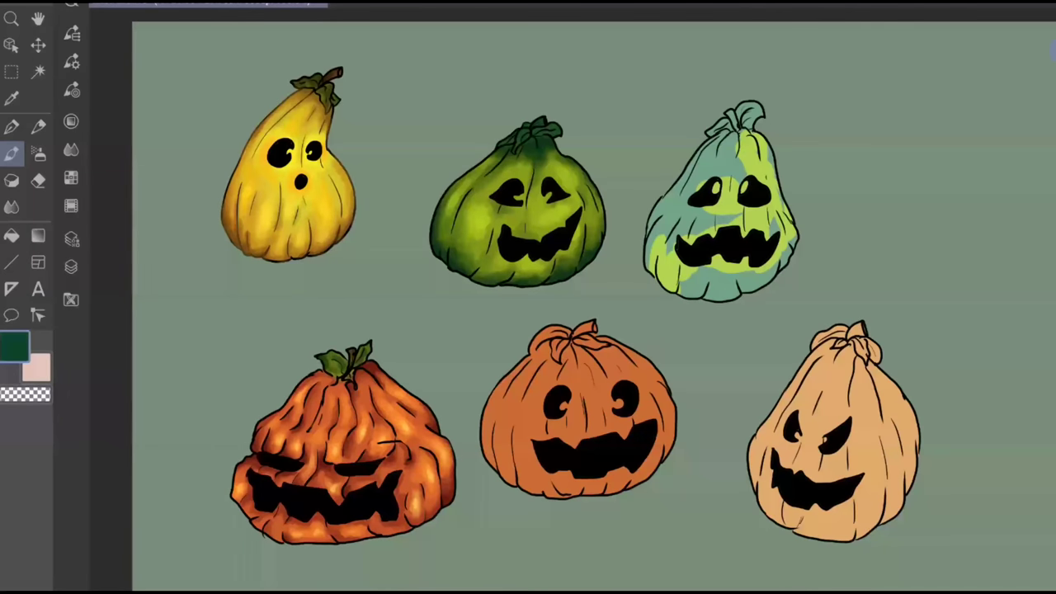
Add lighter emerald green highlights to the green pumpkin's stem leaves
left_click(71, 122)
left_click_drag(208, 279, 199, 280)
left_click(71, 121)
left_click_drag(547, 128, 556, 126)
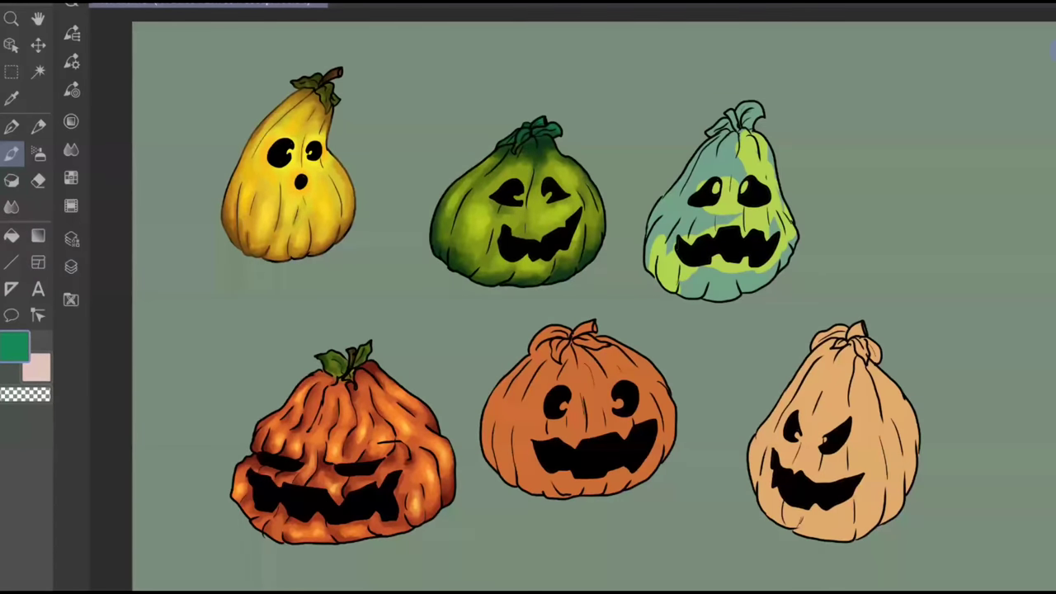
Paint the green pumpkin's stem tip dark reddish brown with the Pen tool
left_click(71, 121)
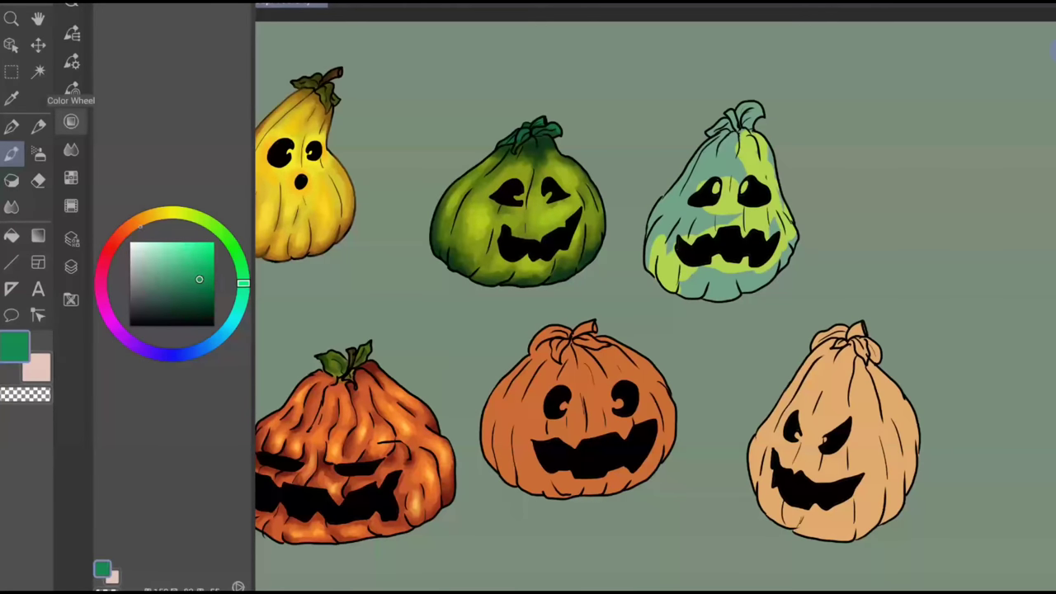
left_click(119, 235)
left_click(204, 308)
left_click(12, 127)
left_click(71, 122)
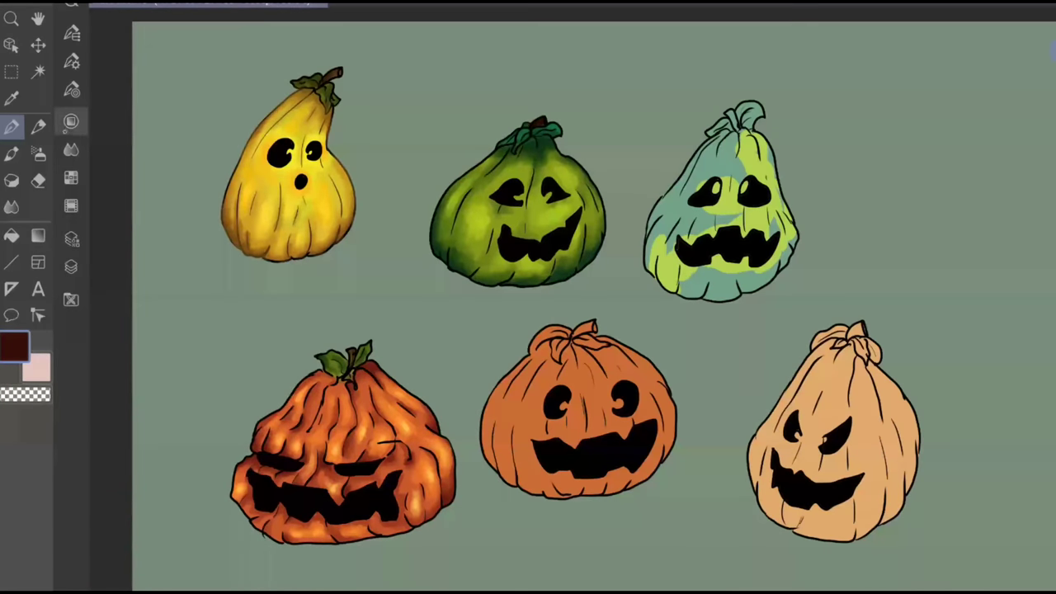
Add muted yellow-green accents to the green pumpkin's stem leaves
left_click(70, 121)
left_click_drag(212, 228, 204, 227)
left_click(191, 272)
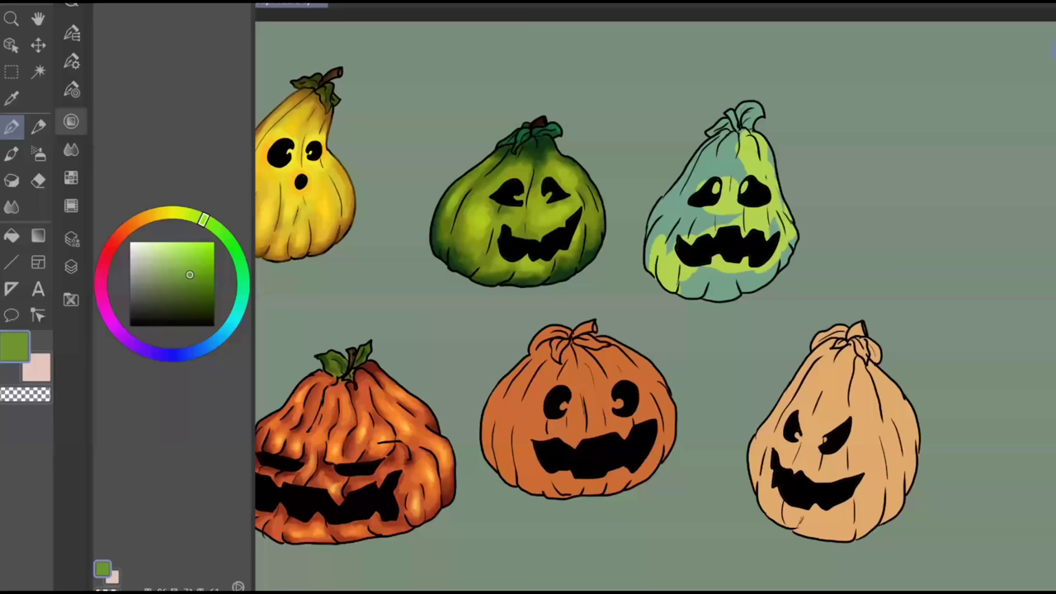
left_click(70, 121)
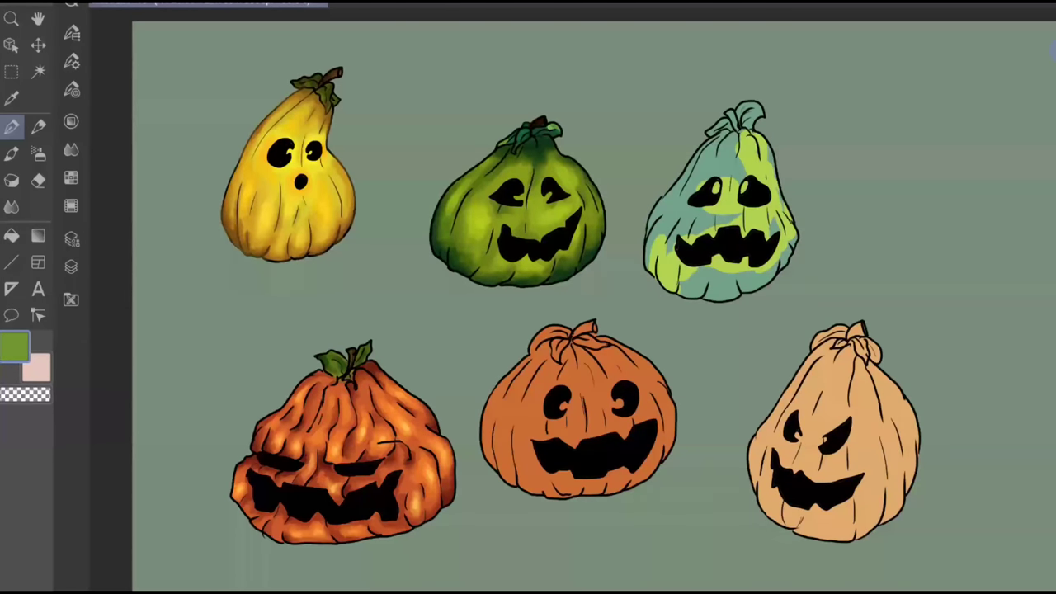
Switch to the food illustration canvas, examine the croissant beach painting up close and check what Layer 3 contains
mouse_move(913, 385)
left_mouse_down()
mouse_move(892, 365)
mouse_move(837, 381)
left_mouse_up()
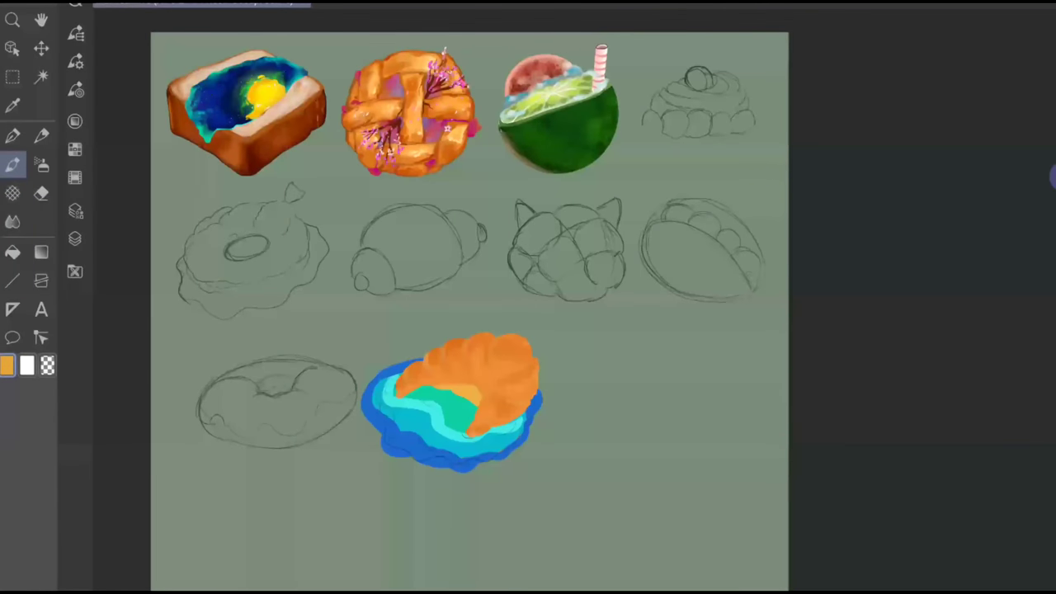
scroll(468, 312, "up", 4)
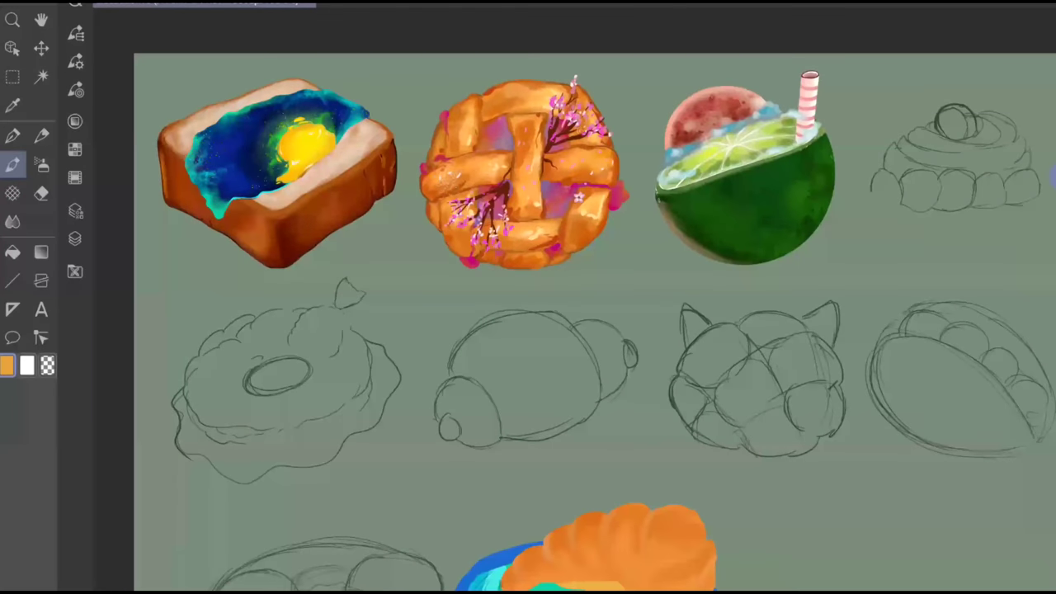
mouse_move(627, 536)
left_mouse_down()
mouse_move(582, 396)
mouse_move(562, 262)
left_mouse_up()
scroll(579, 313, "up", 4)
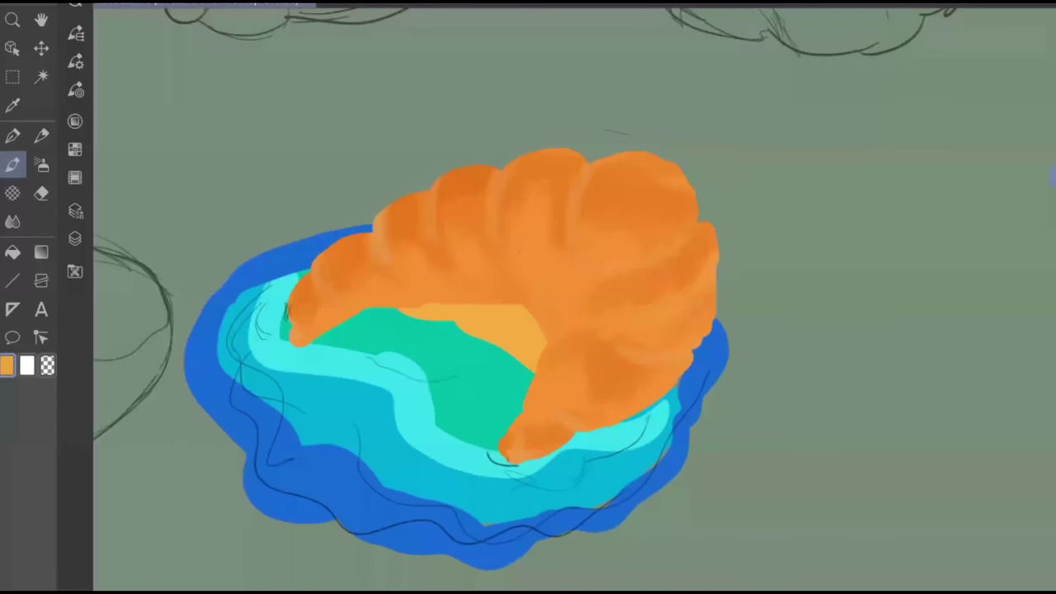
left_click(75, 238)
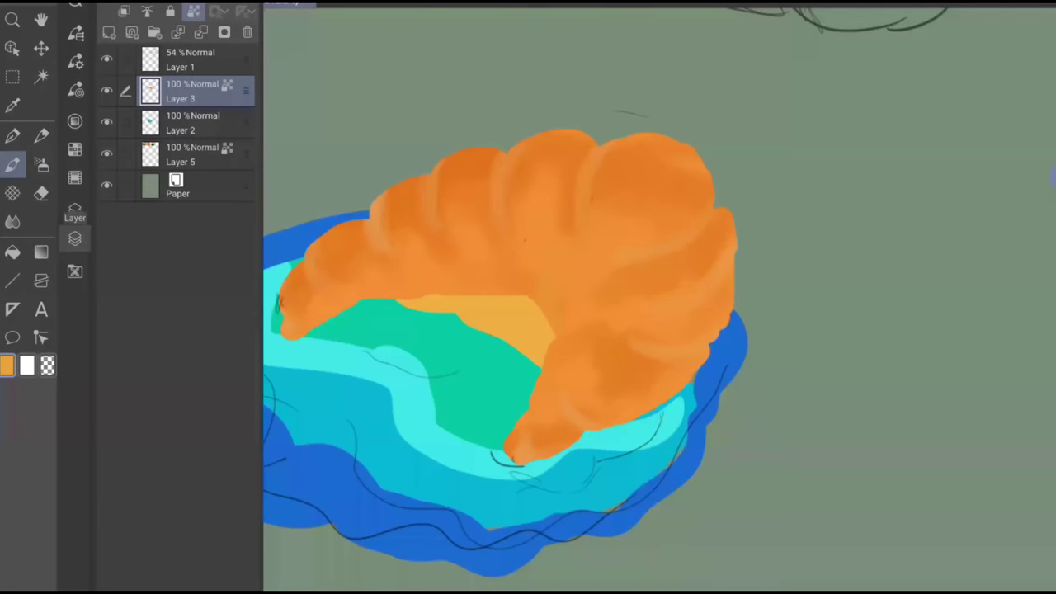
left_click(106, 91)
left_click(106, 90)
Paint first dark brown strokes on the end of the croissant's left tip with the Pen tool
left_click(12, 136)
left_click(75, 32)
left_click_drag(153, 30, 154, 30)
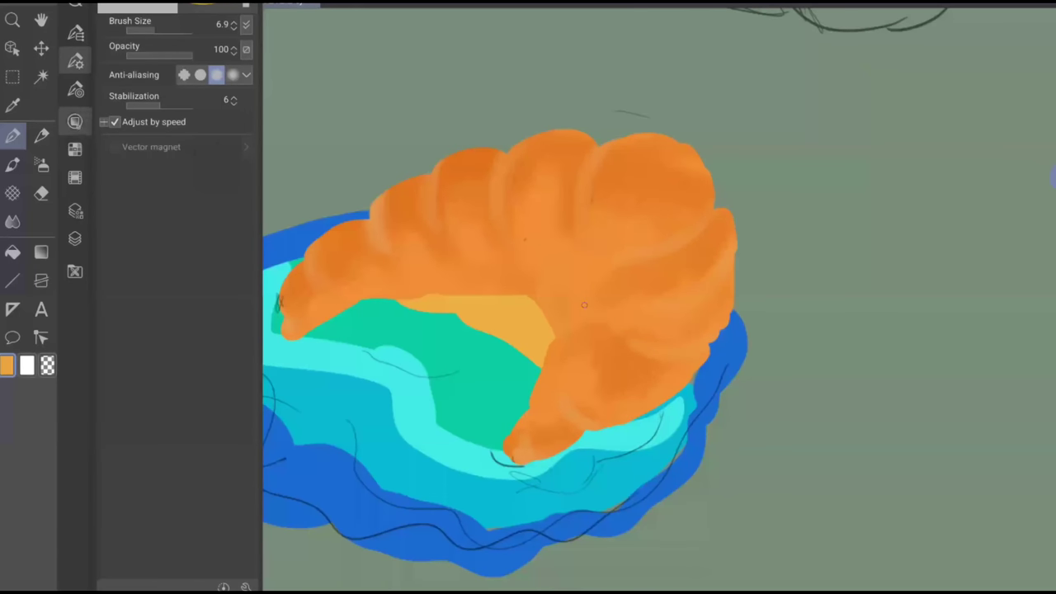
left_click(75, 121)
left_click_drag(209, 251, 211, 258)
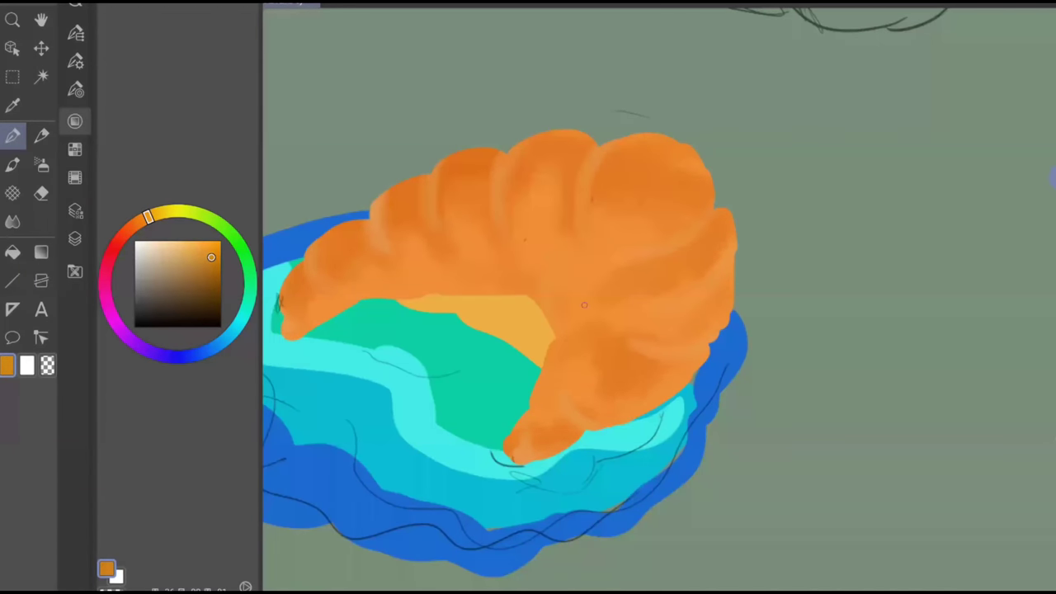
left_click_drag(148, 216, 137, 221)
left_click_drag(201, 264, 210, 284)
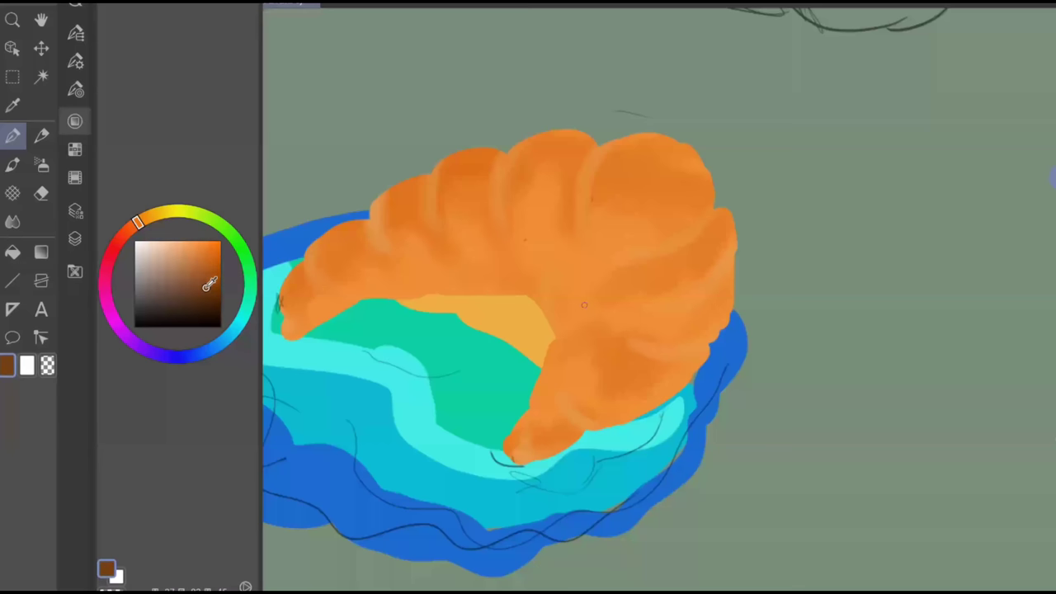
left_click(285, 324)
left_click_drag(286, 325, 289, 332)
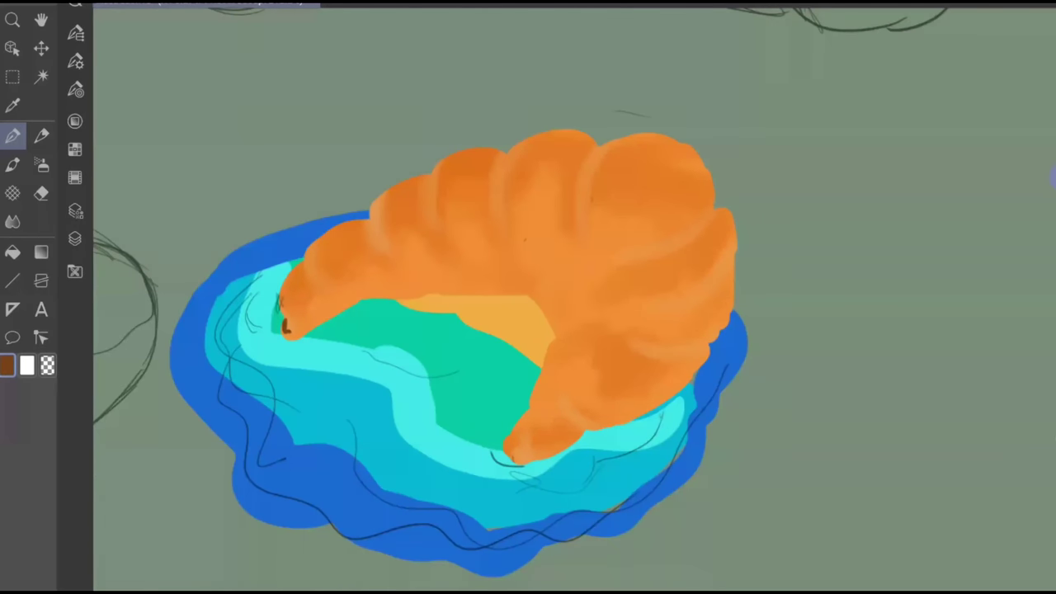
Enlarge the pen brush and fill the rest of the croissant's left tip end with dark brown
left_click(75, 62)
left_click_drag(152, 28, 164, 28)
left_click(75, 61)
mouse_move(280, 328)
left_mouse_down()
mouse_move(299, 322)
mouse_move(284, 313)
left_mouse_up()
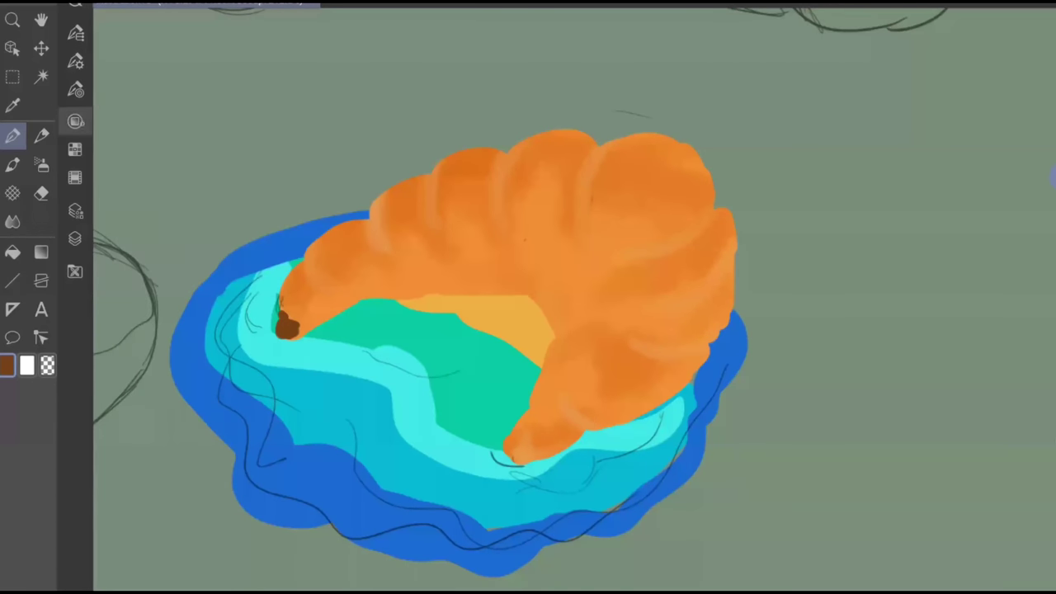
Paint reddish orange shading above the brown left tip and along the lower edge and crease of the neighbouring croissant segment
left_click(75, 122)
left_click(204, 262)
mouse_move(279, 306)
left_mouse_down()
mouse_move(297, 322)
mouse_move(285, 279)
left_mouse_up()
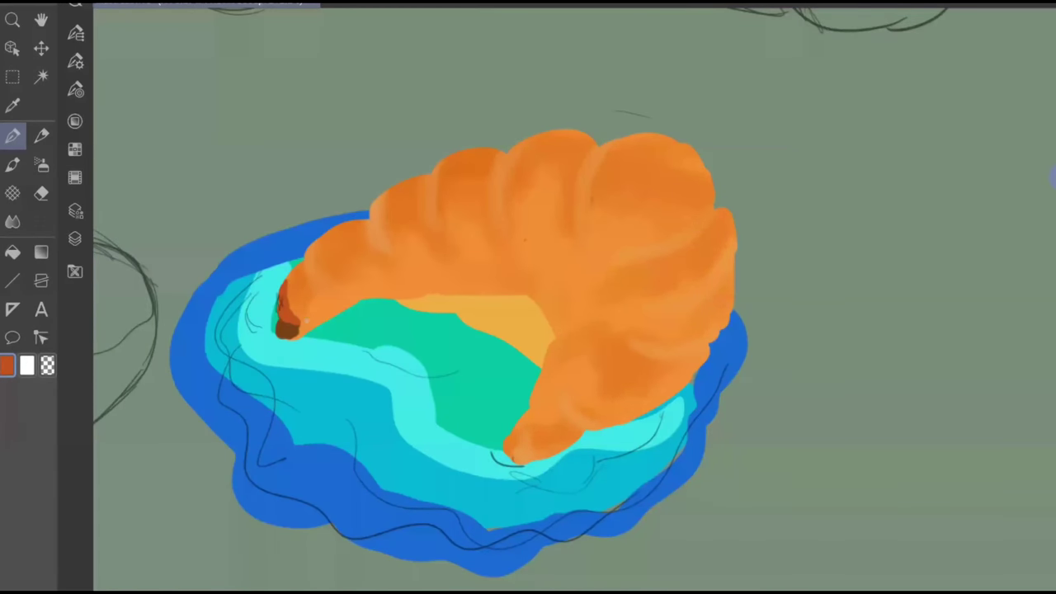
mouse_move(311, 321)
left_mouse_down()
mouse_move(338, 302)
mouse_move(328, 306)
mouse_move(348, 320)
mouse_move(307, 314)
left_mouse_up()
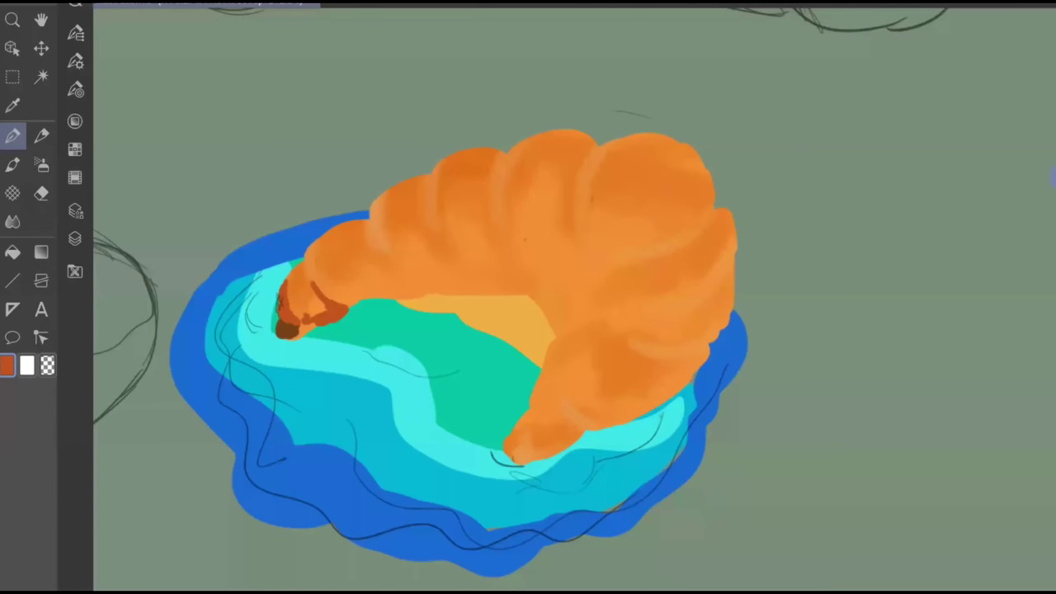
Set the drawing colour to a bright golden yellow
left_click(75, 121)
left_click(155, 215)
left_click(201, 244)
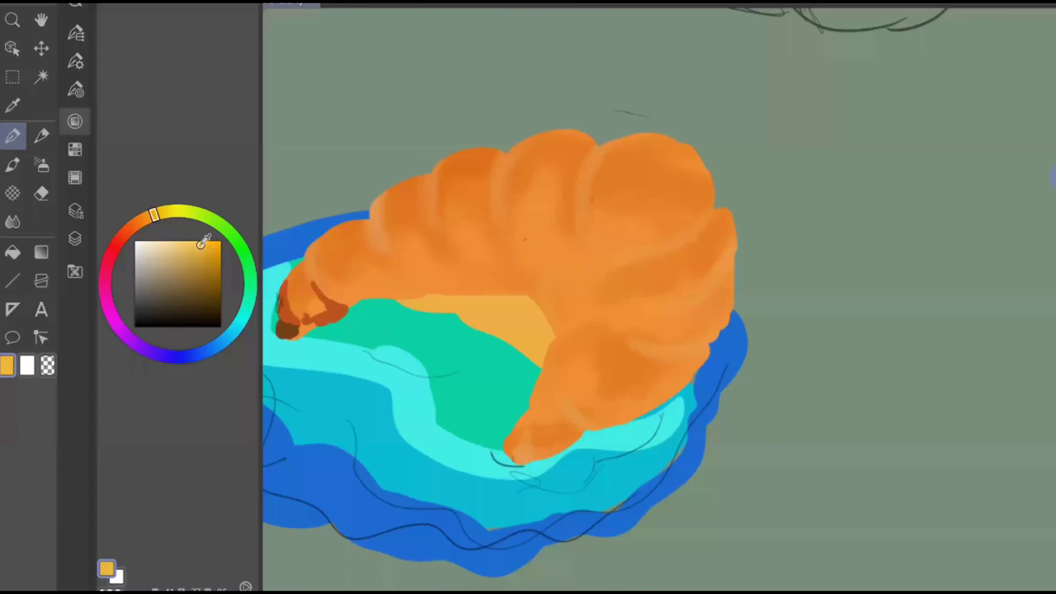